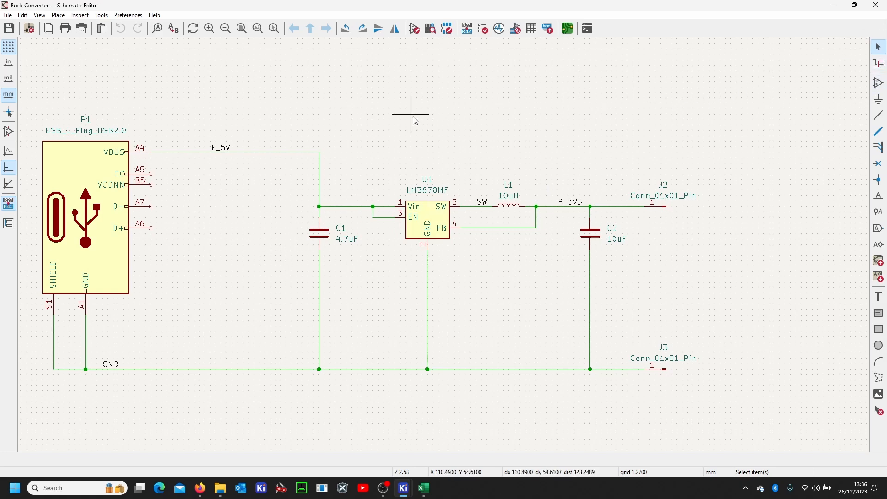
- Add a resistor symbol (R) to the schematic in the empty area between the USB connector P1 and capacitor C1
key("a")
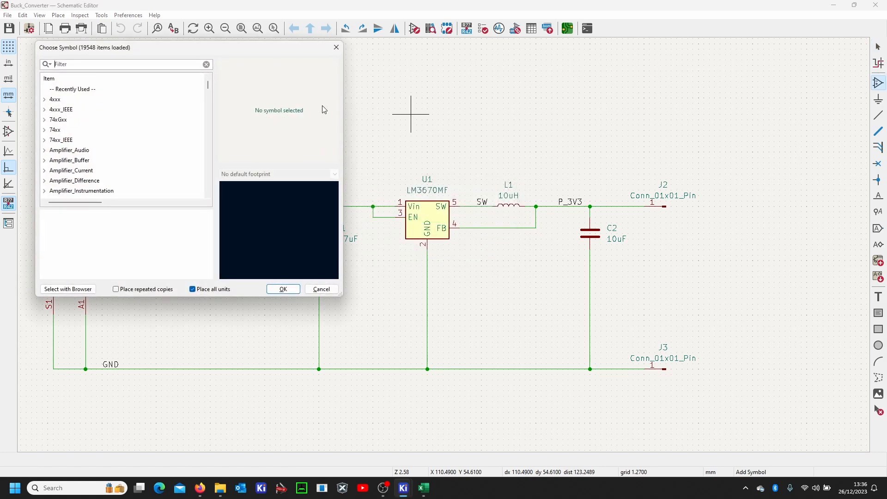
left_click(154, 61)
type("r")
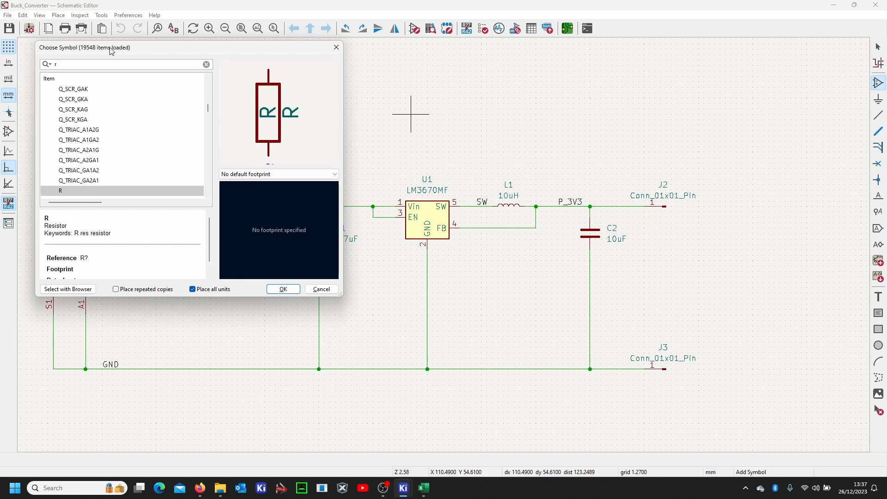
double_click(66, 192)
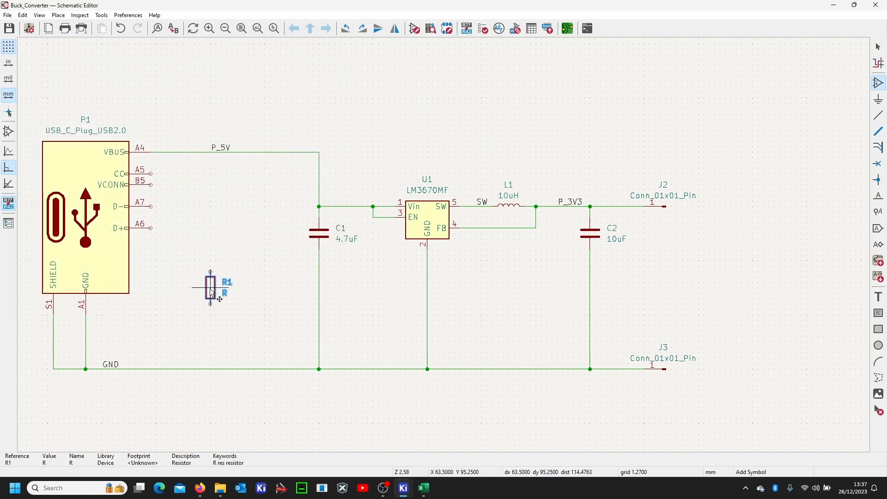
left_click(212, 292)
key("Escape")
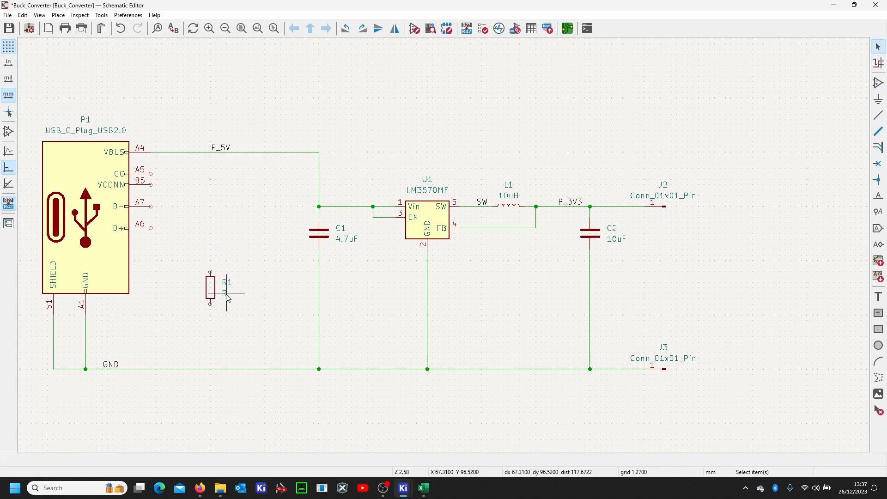
- Set the value of resistor R1 to 5.1K
left_click(225, 293)
double_click(226, 296)
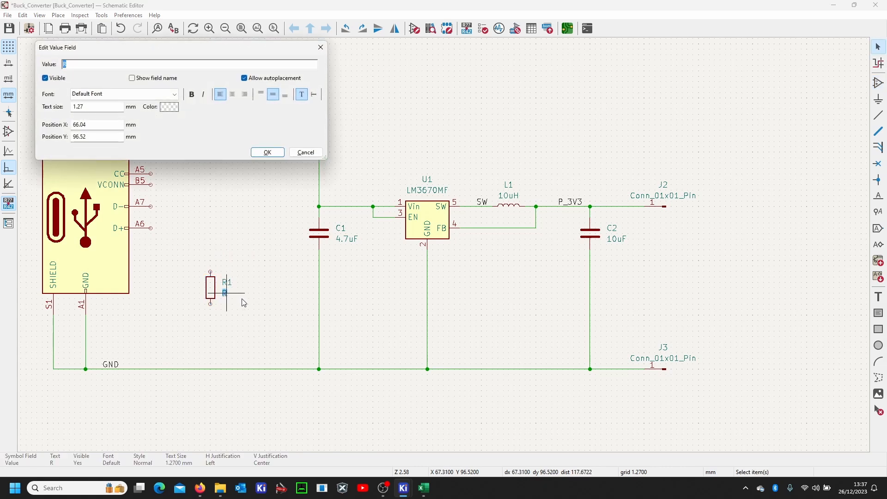
type("5.1K")
key("Return")
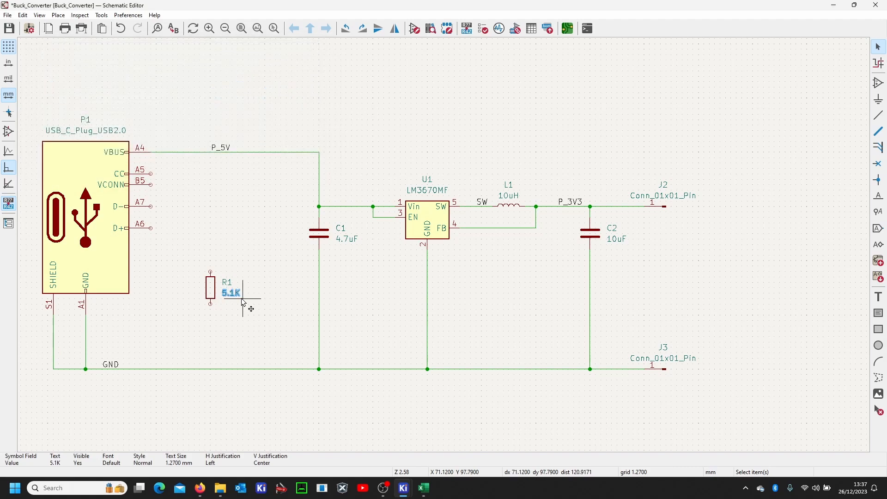
- Duplicate resistor R1 and place the copy level with it, between R1 and capacitor C1
left_click(211, 295)
key("ctrl+d")
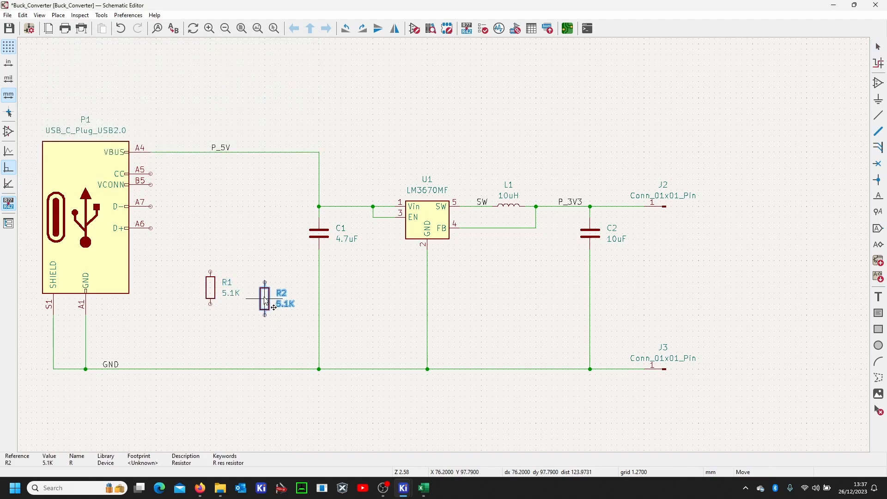
left_click(265, 287)
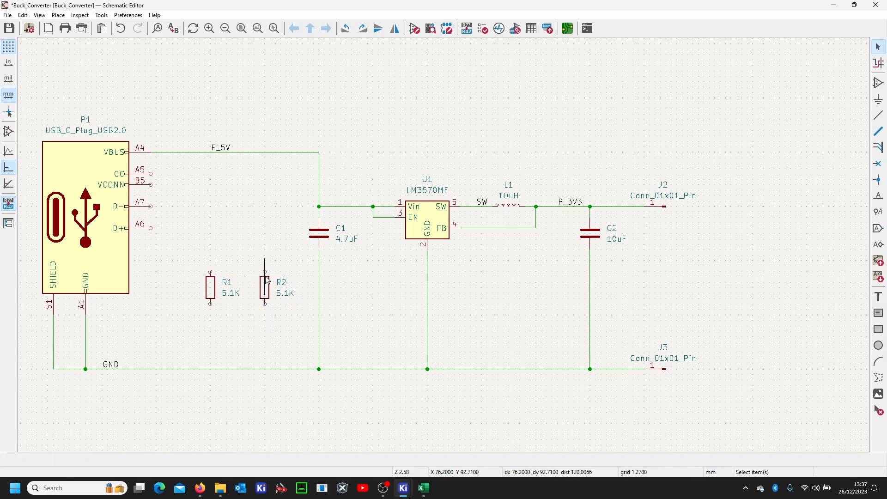
- Wire the upper end of R1 to P1's VCONN pin B5 and the upper end of R2 to CC pin A5
scroll(265, 271, "down", 2)
scroll(448, 243, "down", 2)
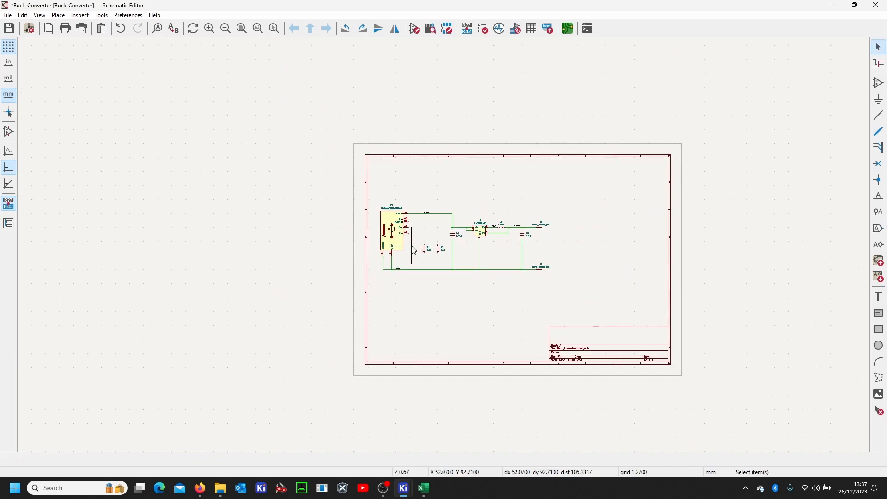
scroll(446, 244, "up", 5)
scroll(453, 243, "down", 2)
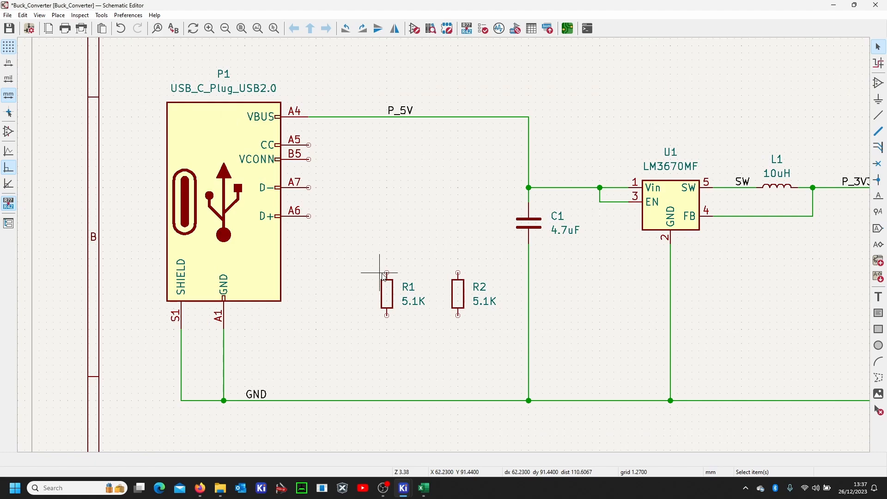
key("w")
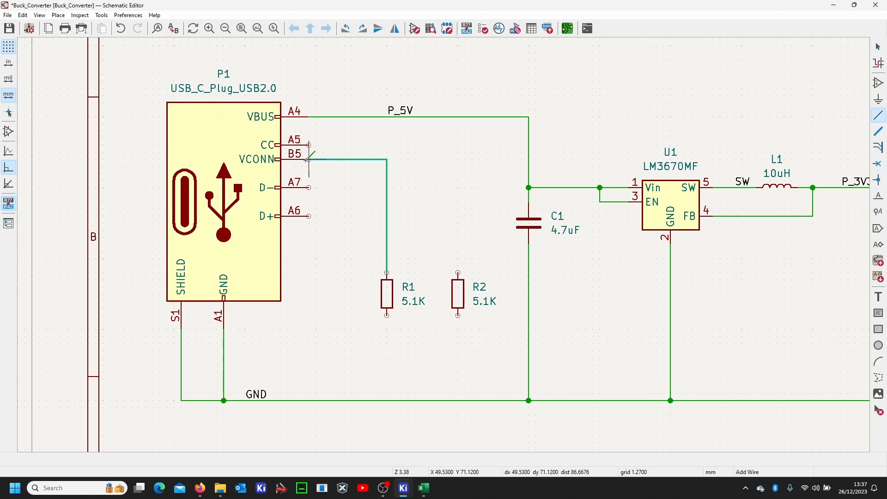
left_click(310, 159)
key("w")
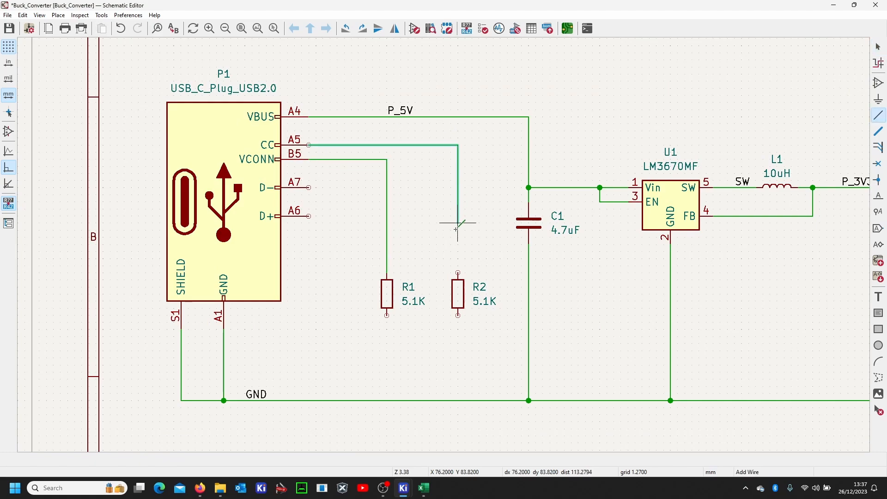
left_click(458, 275)
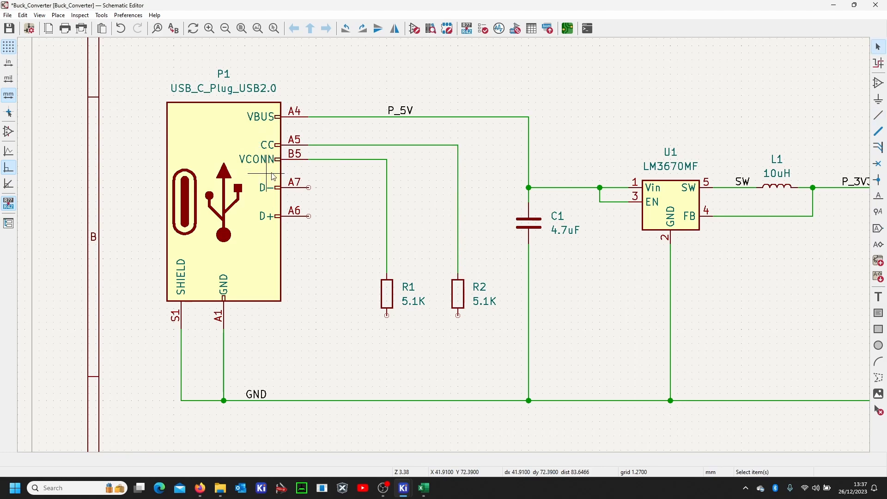
- Wire the lower ends of R1 and R2 to the GND net and save the schematic
key("w")
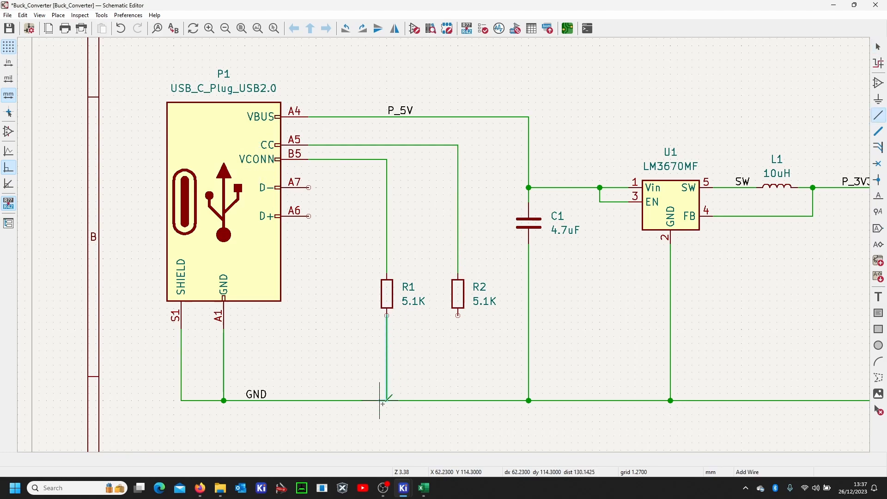
left_click(387, 400)
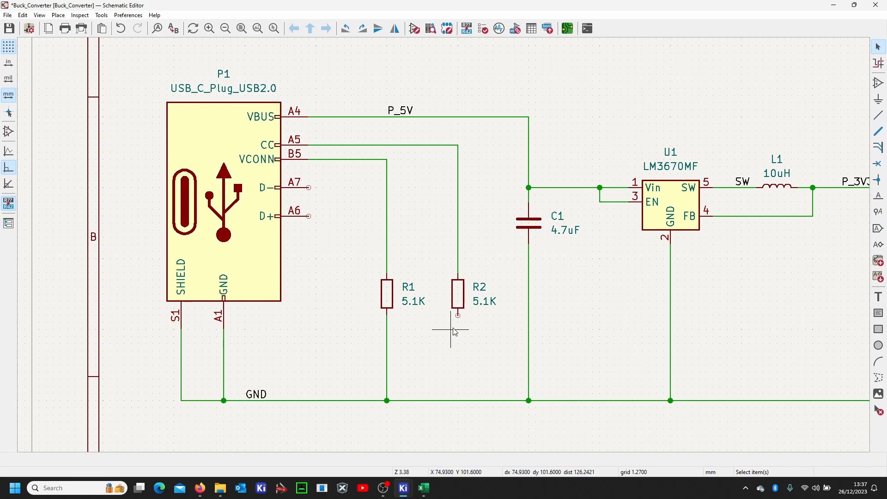
key("w")
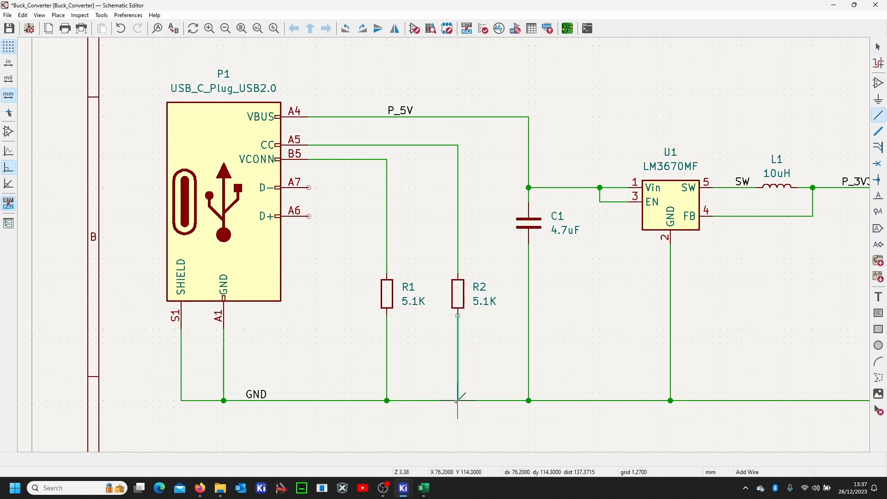
left_click(458, 400)
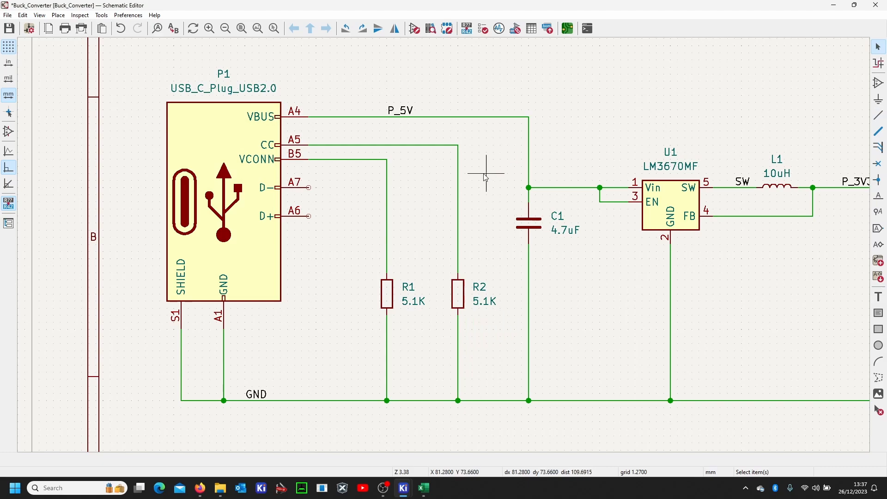
key("ctrl+s")
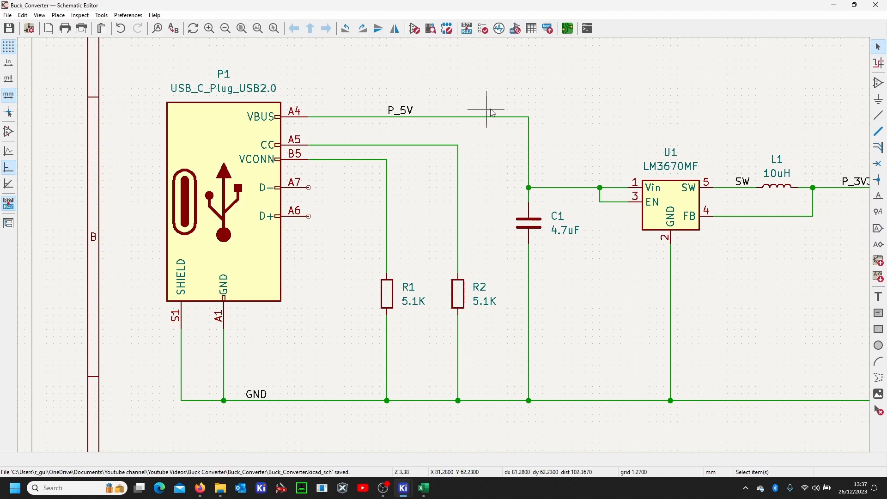
- Assign the Resistor_SMD footprint R_0402_1005Metric_Pad0.72x0.64mm_HandSolder to both R1 and R2
left_click(512, 34)
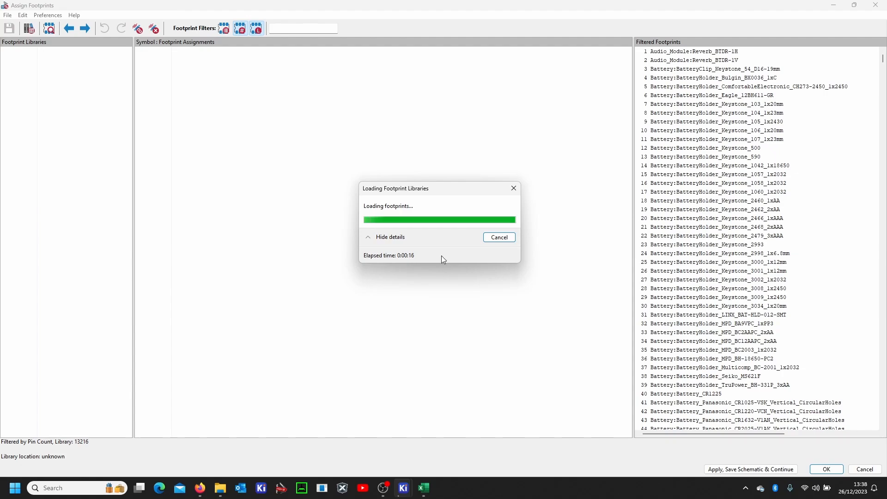
left_click(231, 103)
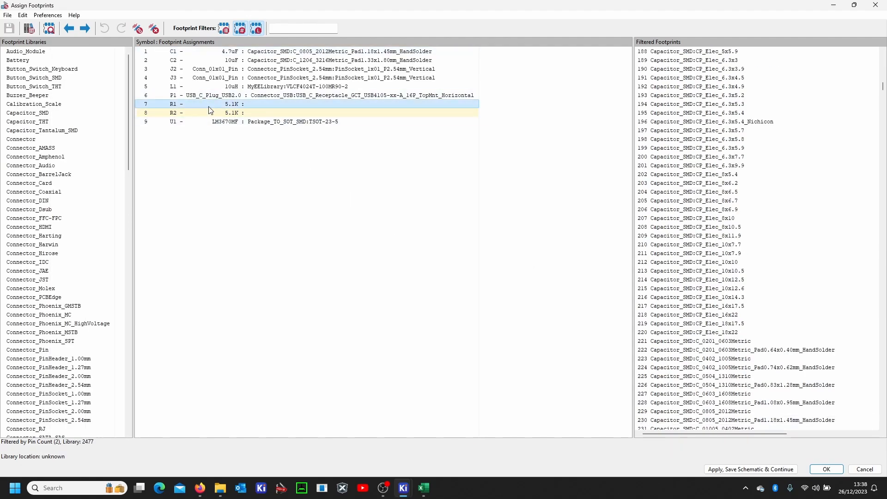
left_click(236, 114, "shift")
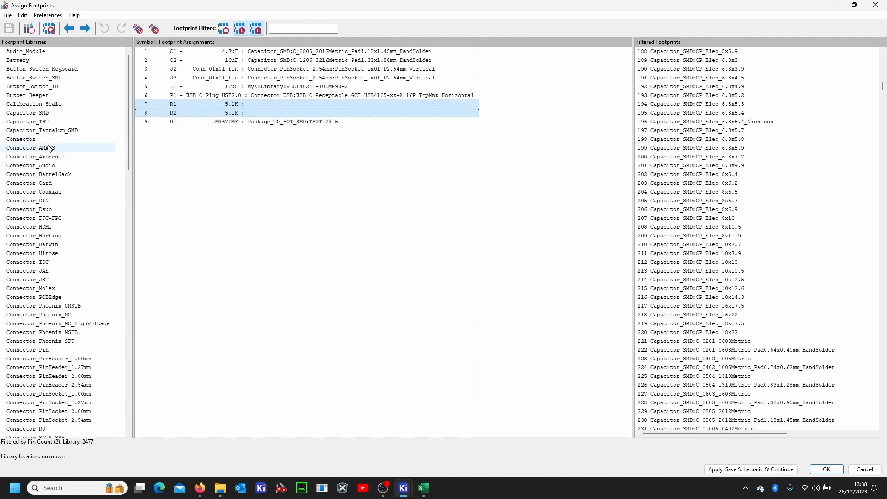
scroll(58, 194, "down", 2)
scroll(58, 213, "down", 15)
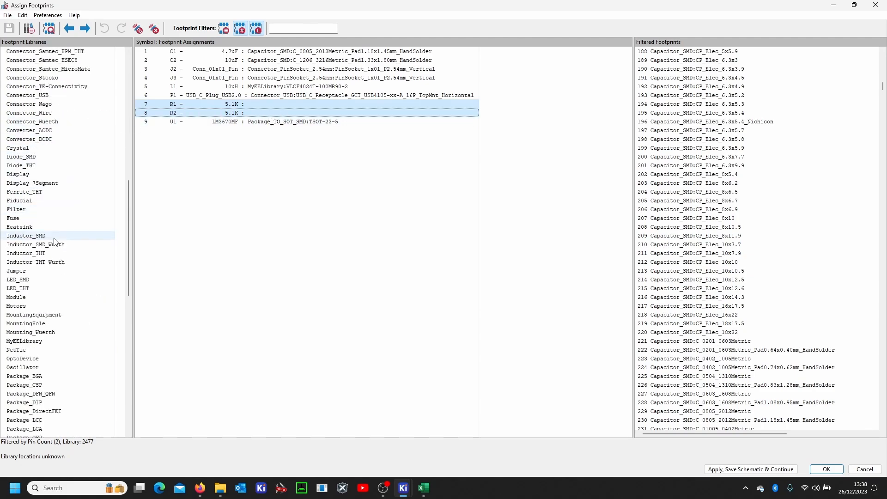
scroll(58, 328, "down", 11)
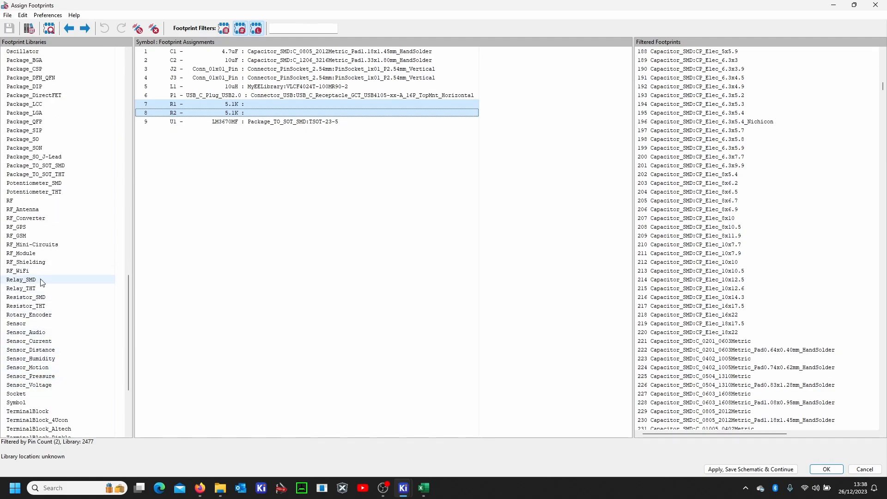
left_click(27, 296)
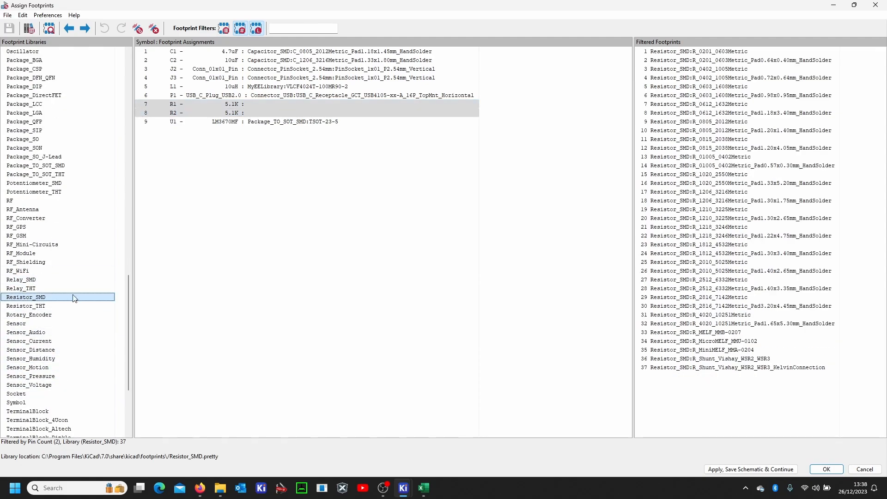
double_click(730, 78)
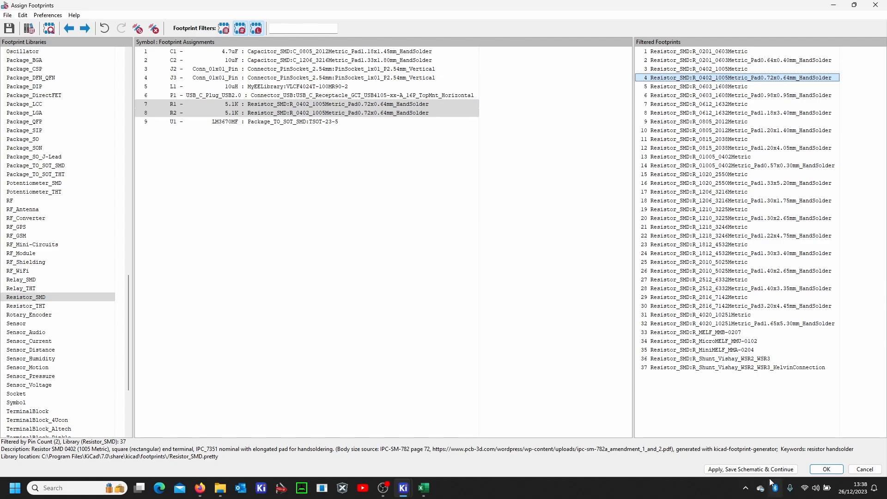
- Apply the footprint assignments, close the assignment window and save the schematic
left_click(759, 469)
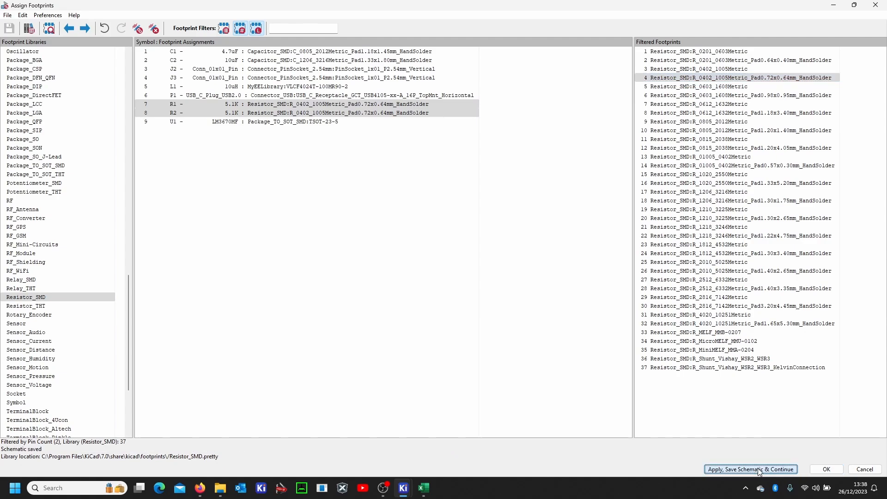
left_click(826, 469)
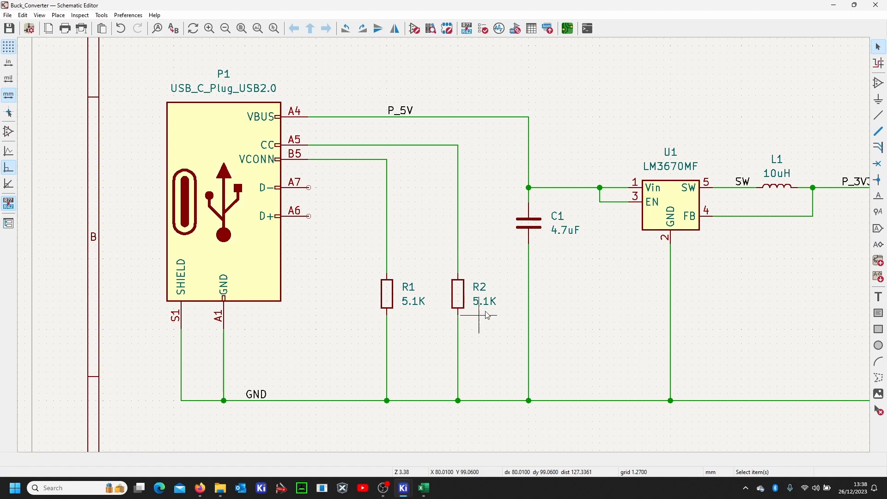
left_click(8, 33)
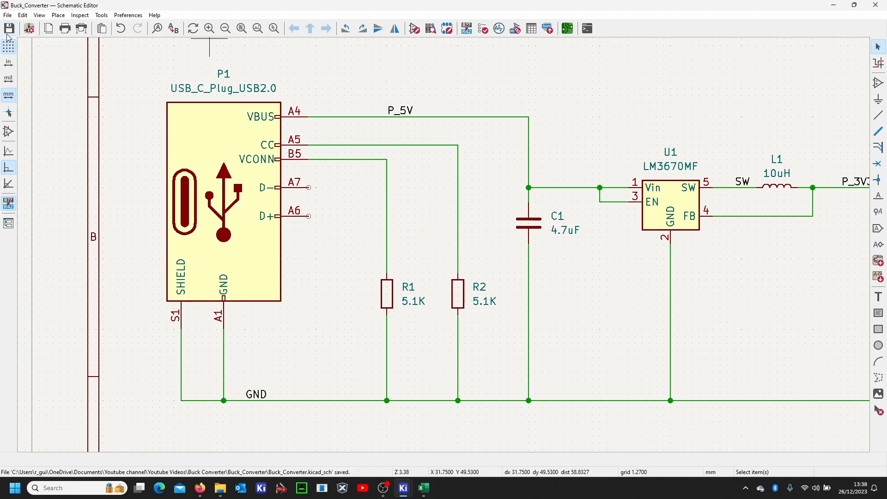
- Switch to the PCB Editor and delete the GND track joining P1's upper GND pad to the nearby upper S1 shield pad
left_click(568, 29)
scroll(702, 202, "down", 2)
scroll(401, 253, "up", 2)
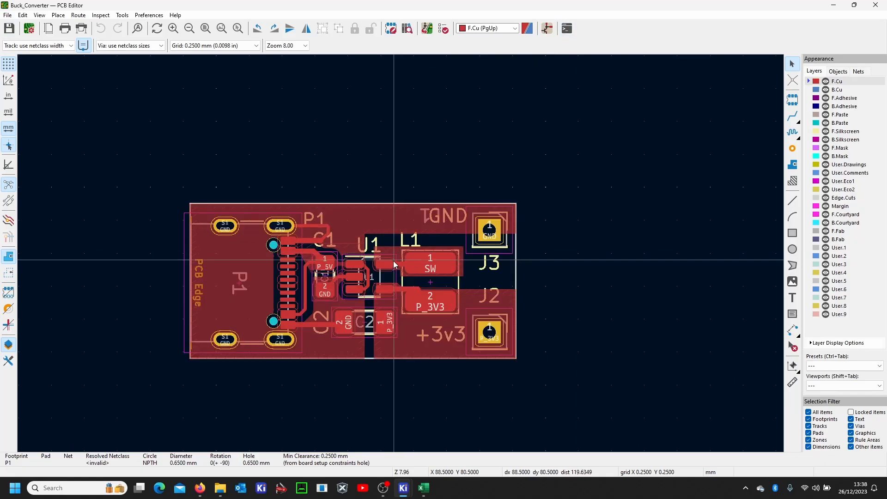
scroll(393, 261, "up", 2)
left_click(297, 219)
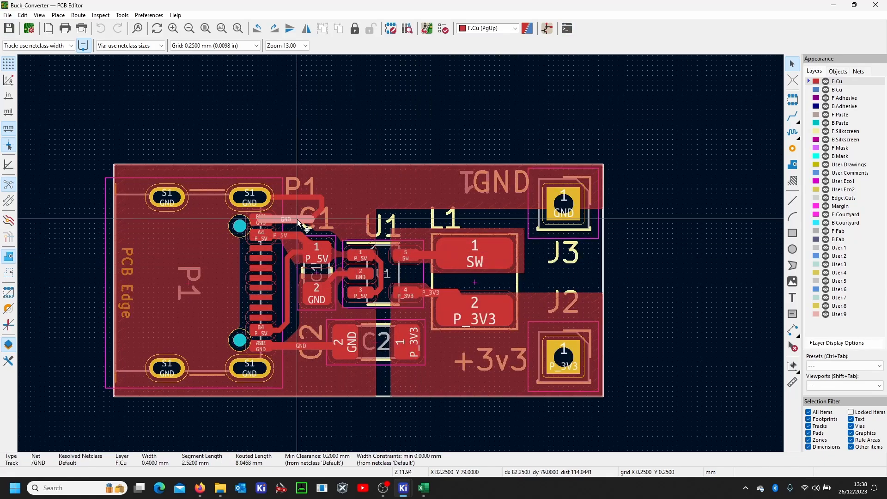
key("Delete")
left_click(320, 198)
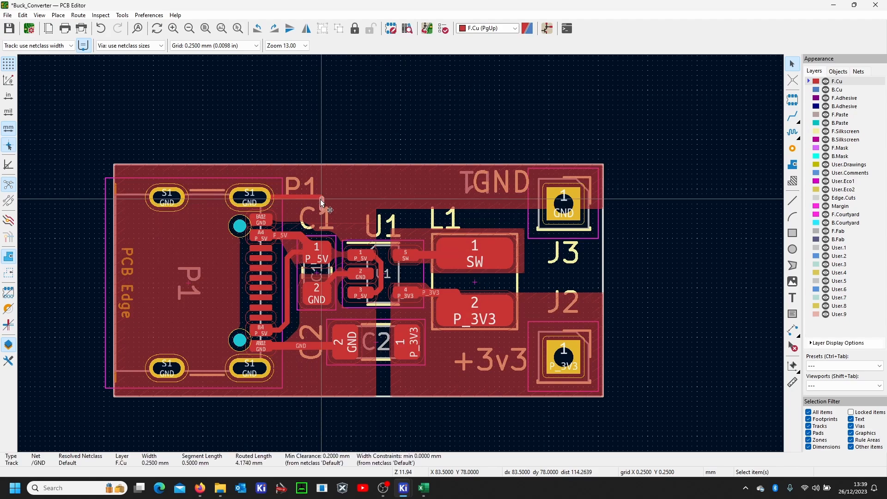
left_click(320, 199)
left_click(352, 210)
left_click(341, 207)
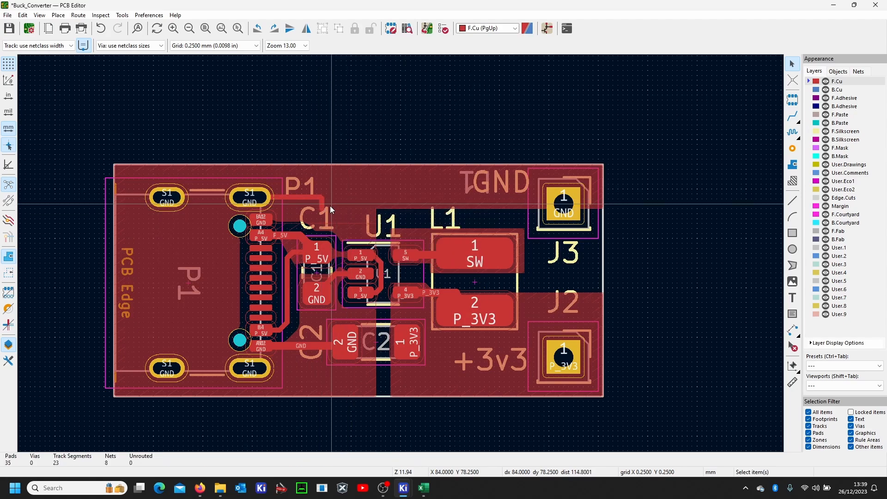
left_click(322, 204)
key("Delete")
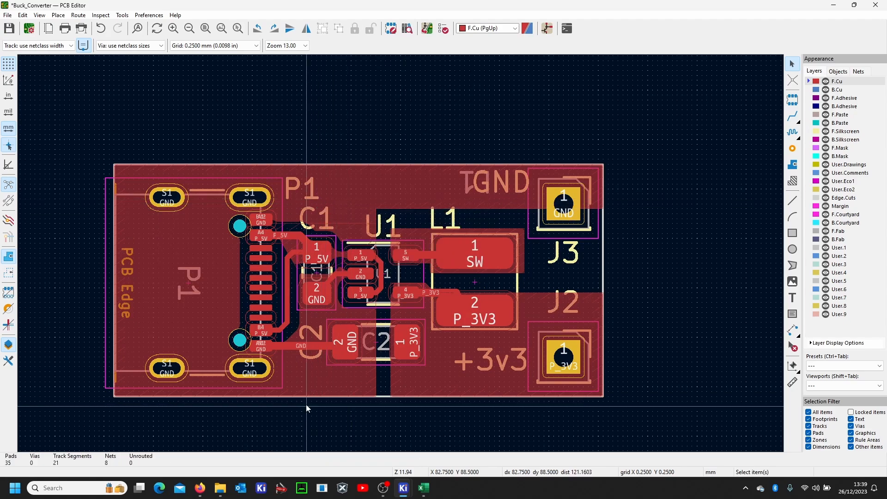
- Delete the P_5V track segments that link P1's lower P_5V pad B4 up to C1's P_5V pad
scroll(282, 322, "up", 4)
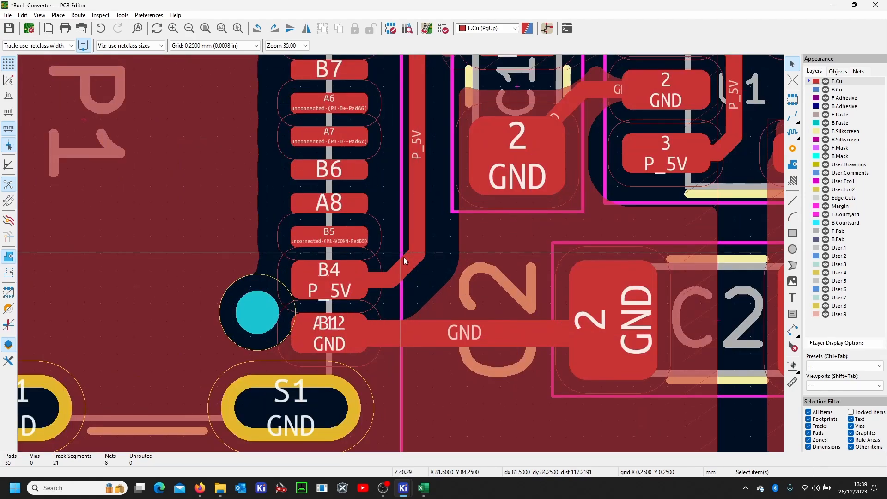
left_click(403, 258)
key("Delete")
left_click(421, 226)
key("Delete")
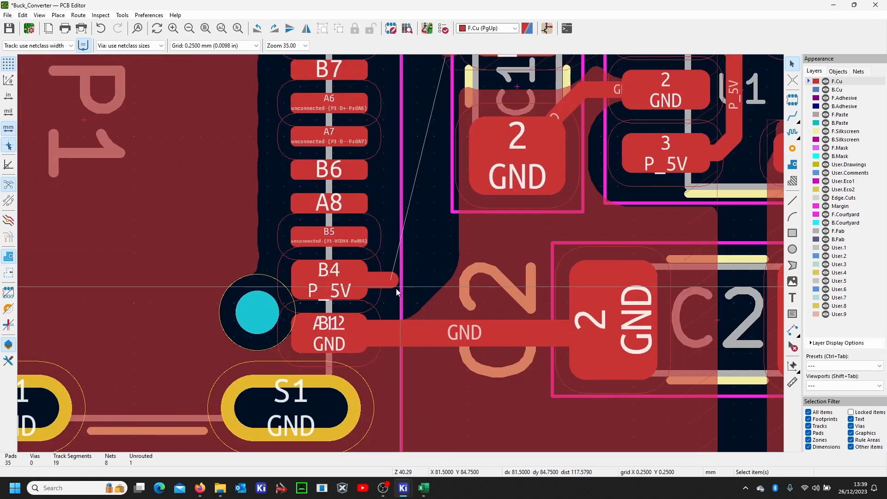
left_click(396, 282)
key("Delete")
scroll(400, 272, "down", 2)
scroll(409, 164, "up", 3)
left_click(376, 258)
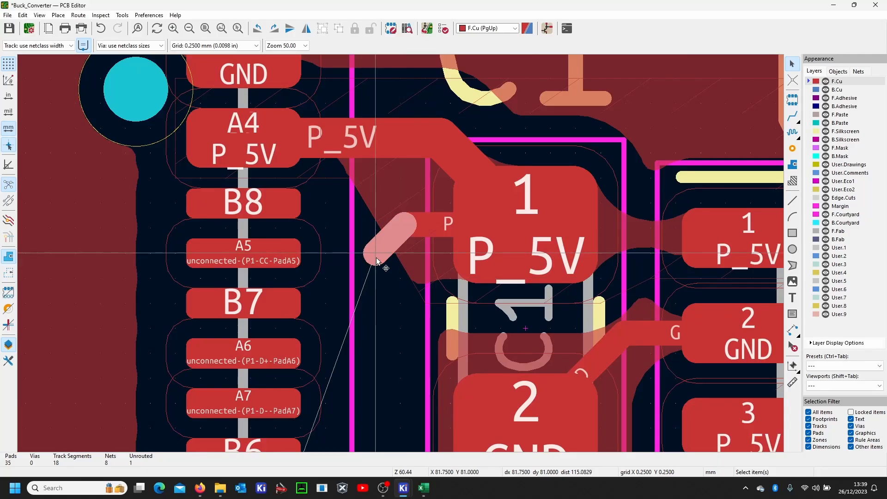
key("Delete")
- Move the USB-C connector P1 off the board, just beyond its left edge
scroll(376, 257, "down", 5)
left_click(303, 227)
key("m")
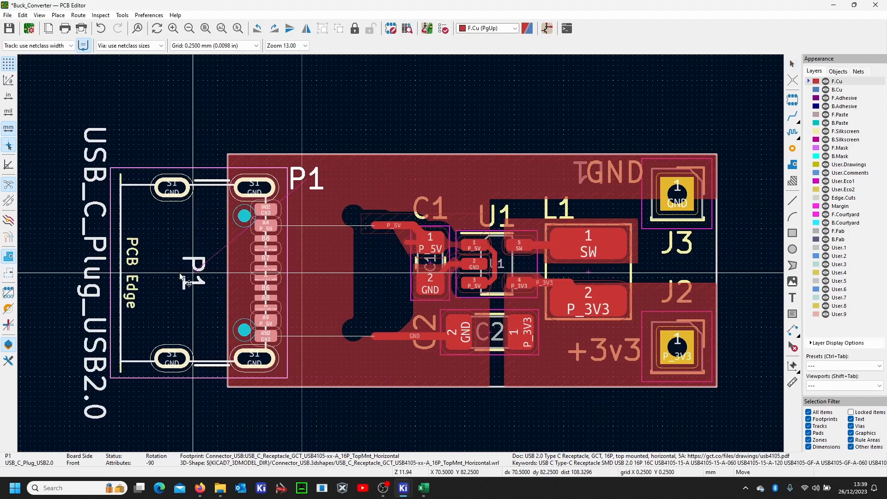
left_click(124, 253)
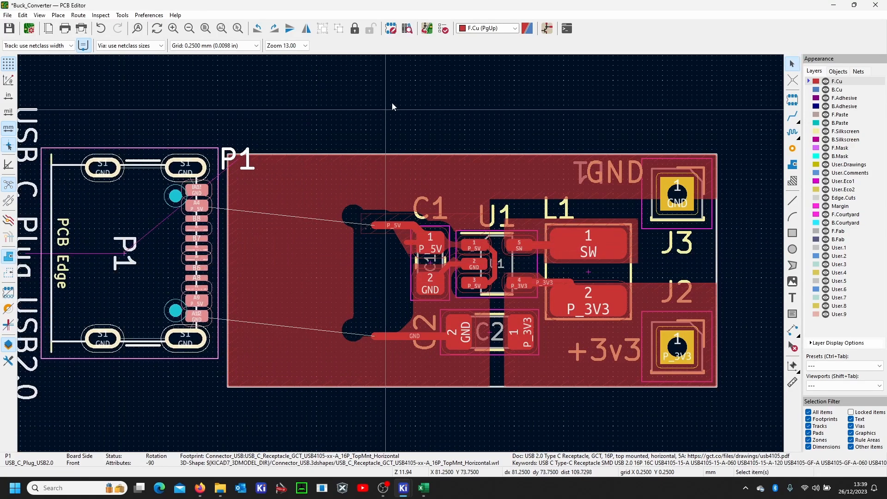
left_click(392, 106)
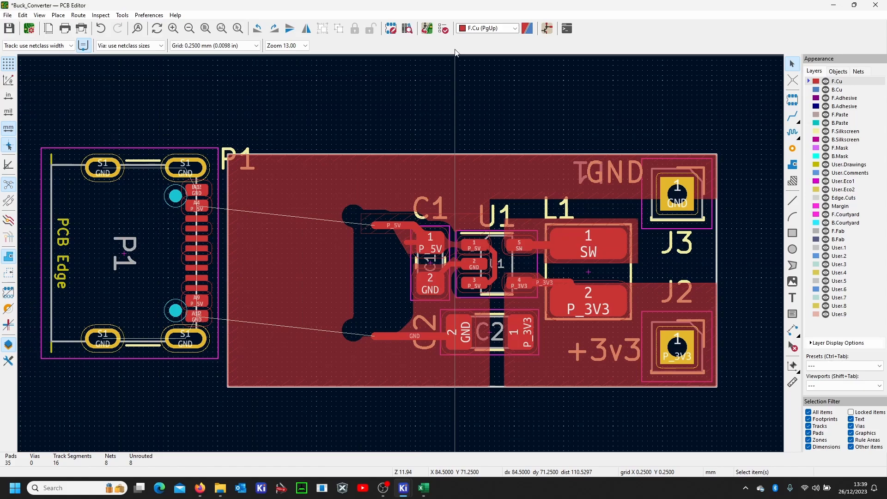
- Update the PCB from the schematic and place the new R1 and R2 footprints above the board
left_click(427, 29)
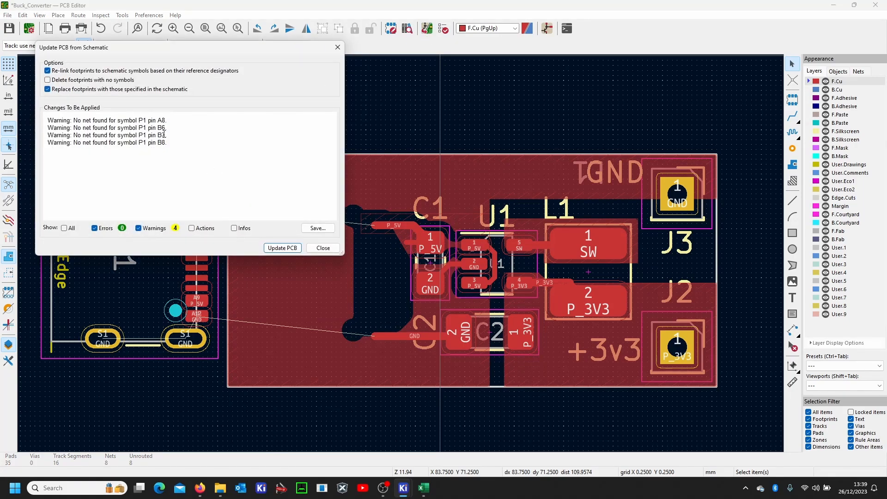
left_click(279, 249)
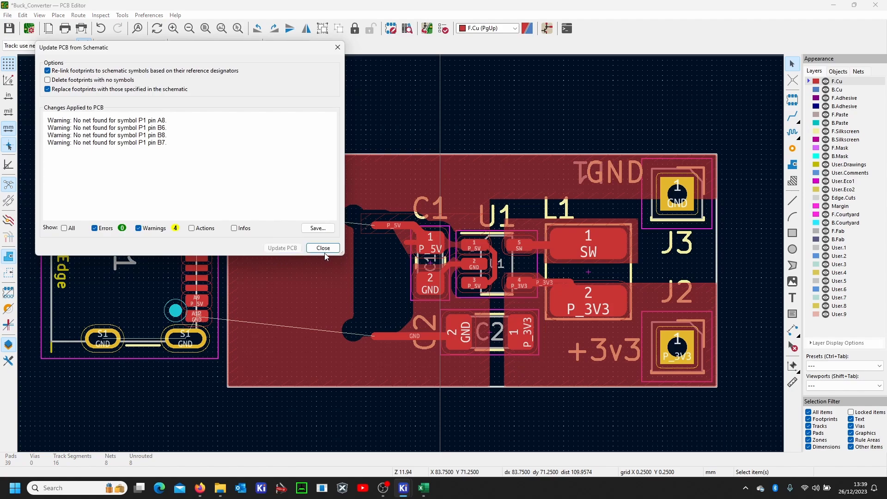
left_click(324, 248)
scroll(370, 252, "down", 2)
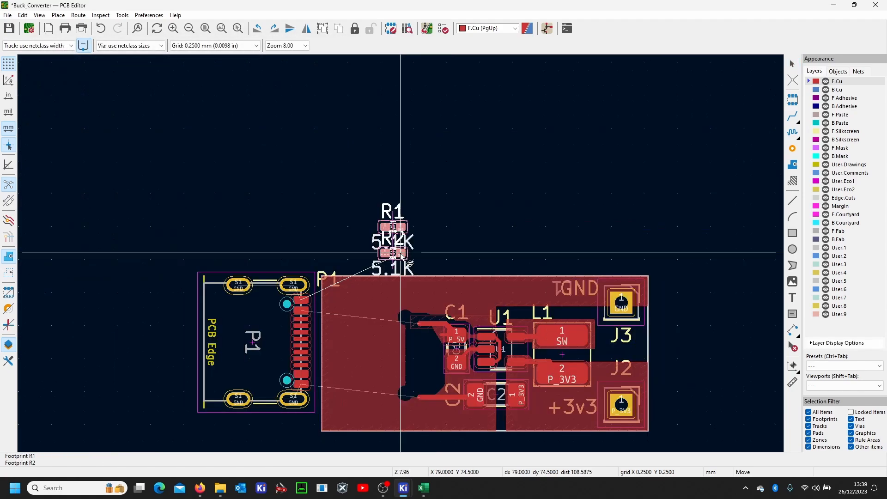
left_click(387, 241)
left_click(451, 245)
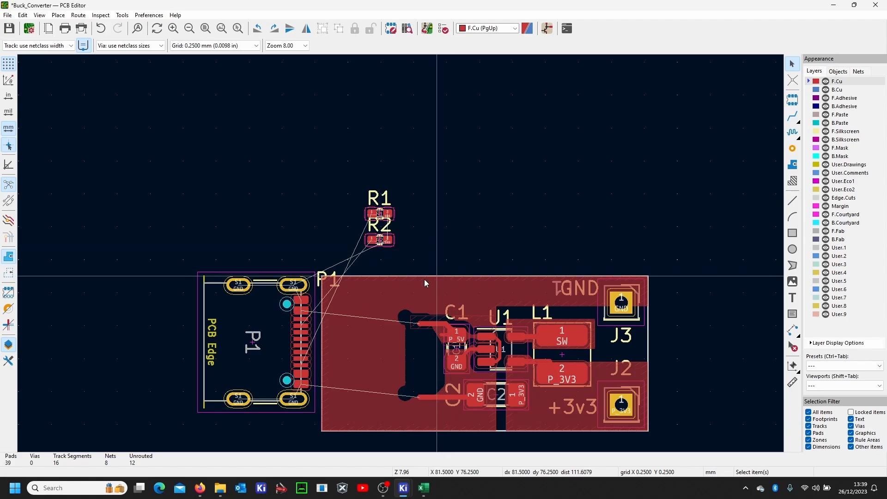
- Move R1 onto the board near its lower edge, below the GND track leading to C2
scroll(381, 288, "up", 2)
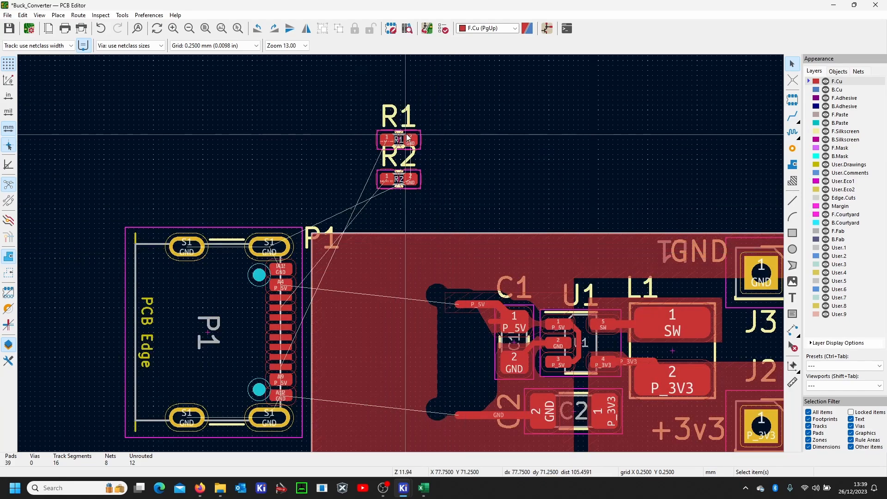
left_click(392, 142)
left_click_drag(392, 142, 418, 407)
scroll(418, 406, "down", 2)
left_click(410, 293)
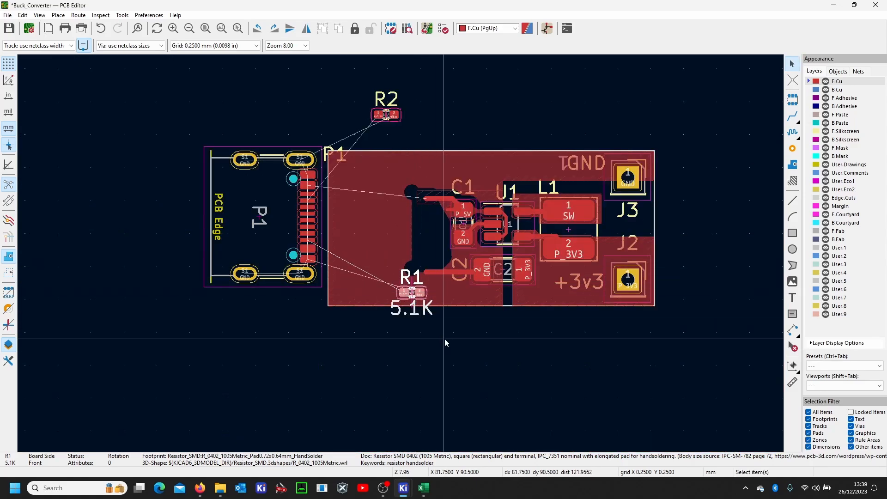
- Move R2 onto the board near its upper edge, above the P_5V track to C1, and save the board
scroll(345, 208, "up", 3)
left_click(479, 105)
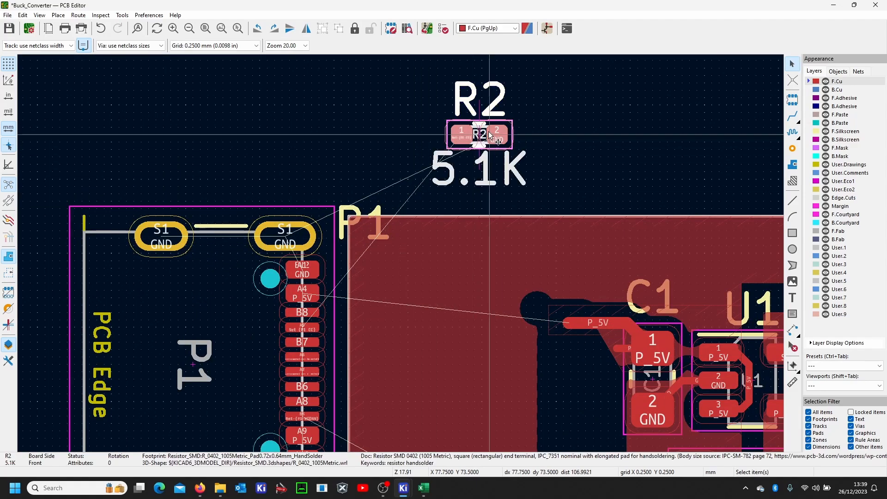
left_click_drag(479, 104, 610, 232)
left_click(563, 261)
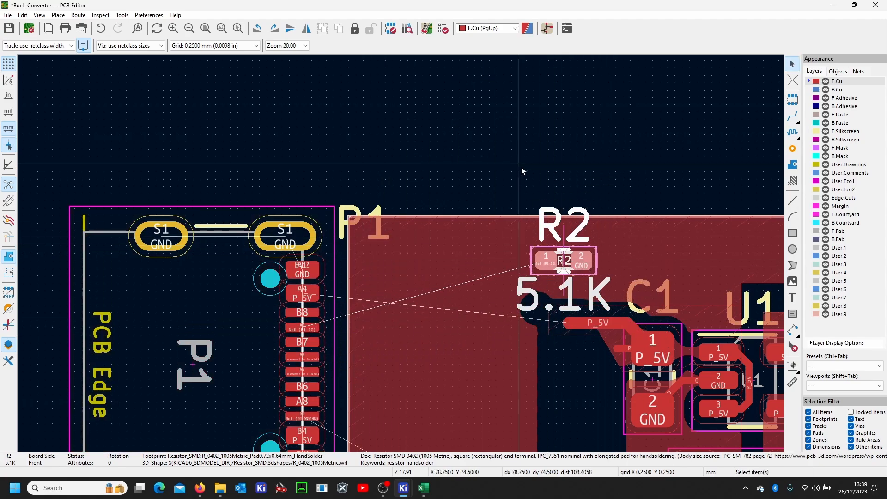
key("Escape")
left_click(8, 28)
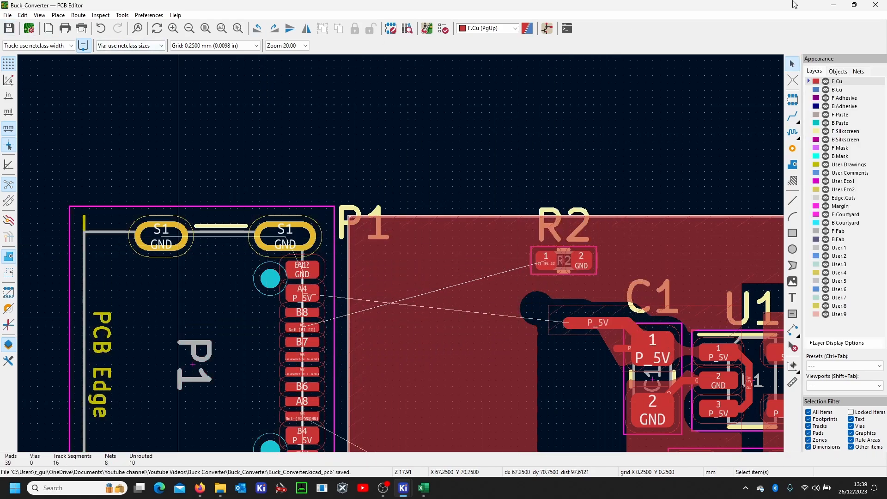
- Switch to the Schematic Editor and add the net label CC1 to the wire from P1's CC pin
left_click(833, 6)
scroll(363, 200, "down", 2)
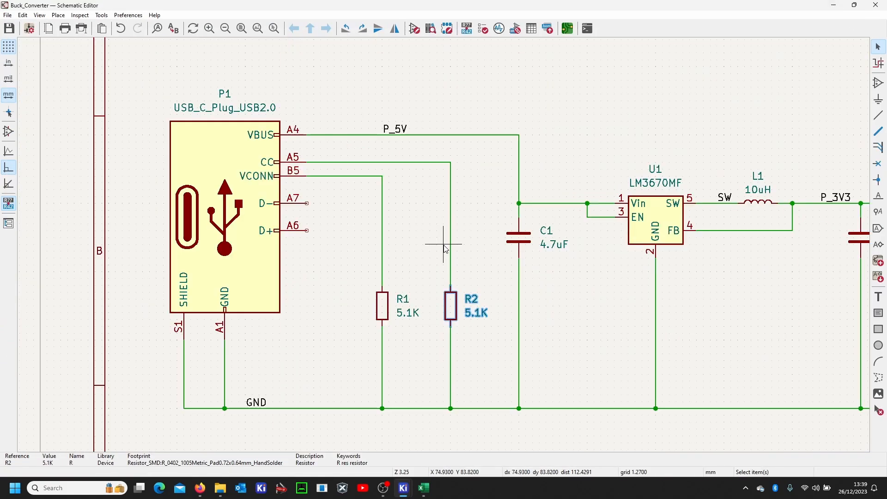
scroll(443, 244, "up", 2)
left_click(879, 196)
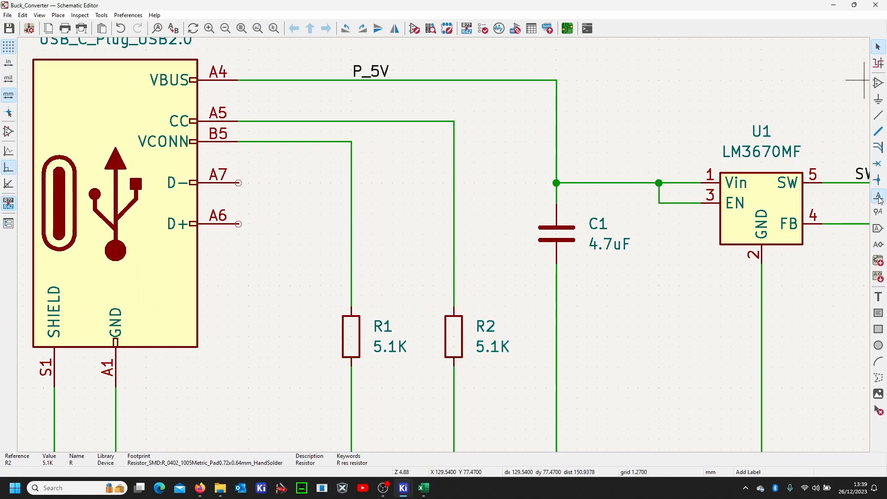
left_click(303, 180)
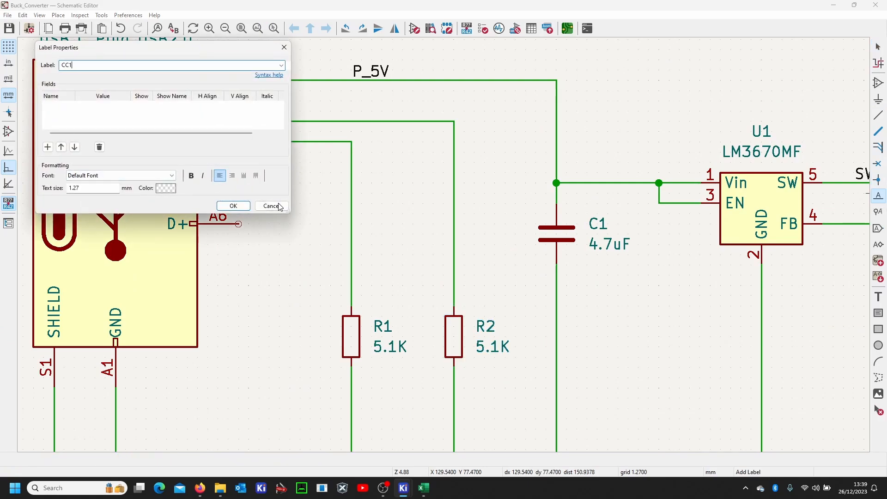
left_click(229, 207)
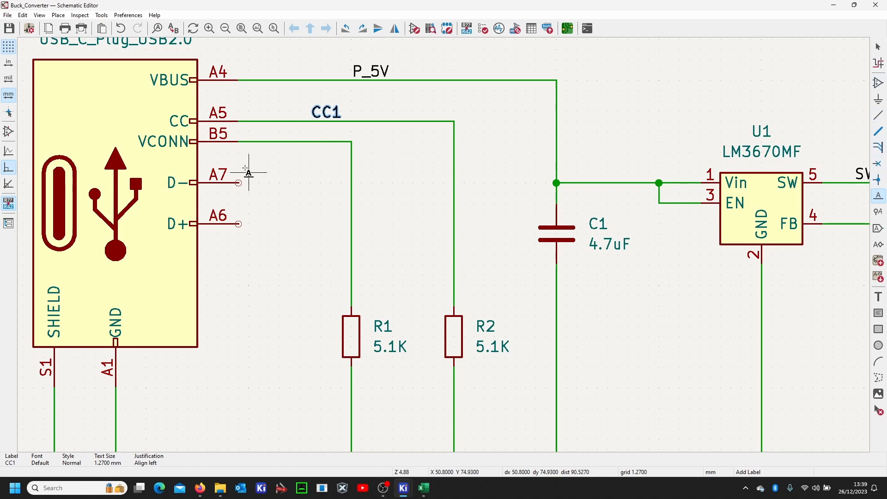
- Add the net label CC2 to the wire from P1's VCONN pin and save the schematic
left_click(316, 143)
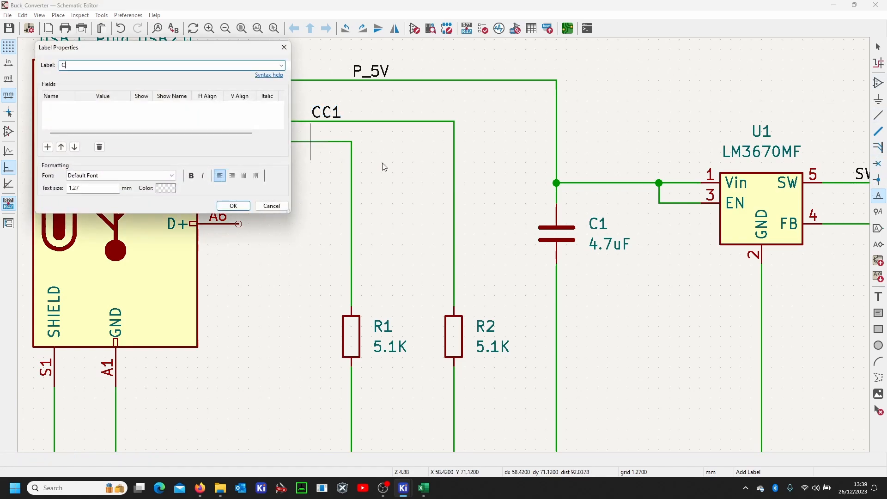
left_click(233, 206)
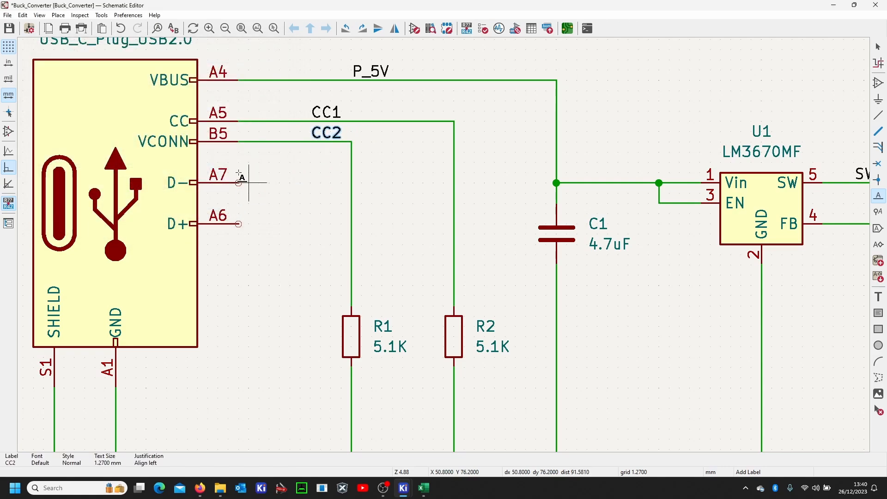
key("ctrl+s")
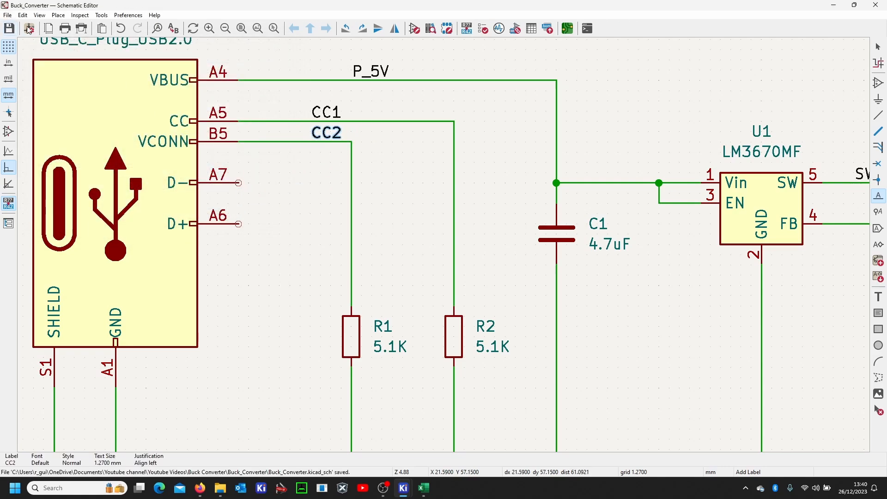
- Switch back to the PCB Editor and update the board from the schematic to bring in the new net names
left_click(832, 6)
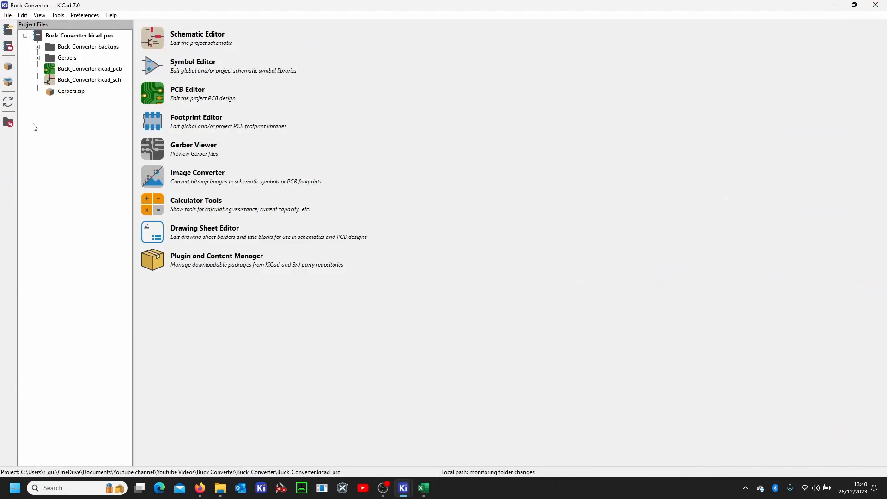
left_click(149, 99)
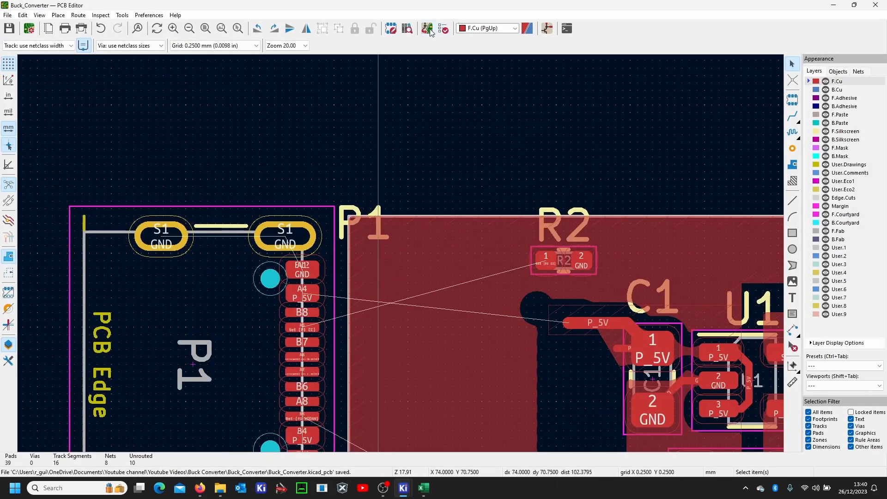
left_click(428, 30)
left_click(280, 248)
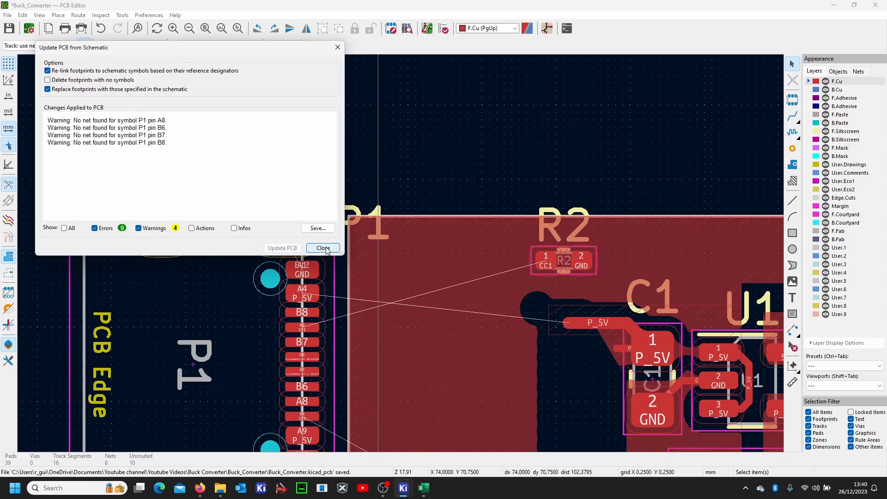
left_click(323, 247)
- Shift R1 and R2 further right, keeping R1 near the lower board edge and R2 near the upper edge
scroll(400, 253, "up", 4)
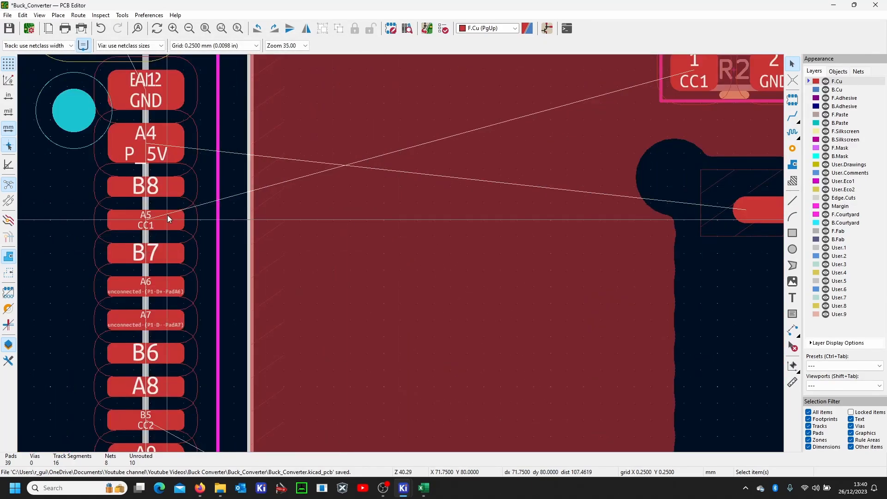
scroll(171, 221, "down", 2)
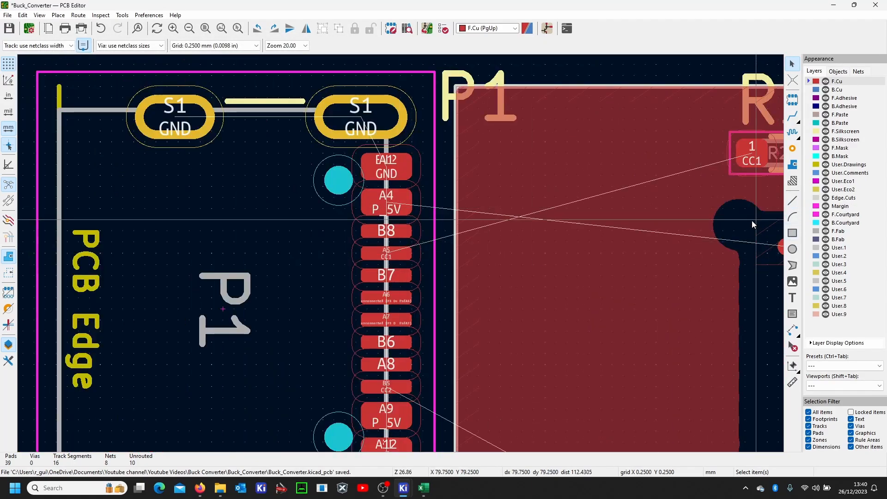
scroll(381, 261, "down", 3)
scroll(400, 253, "up", 2)
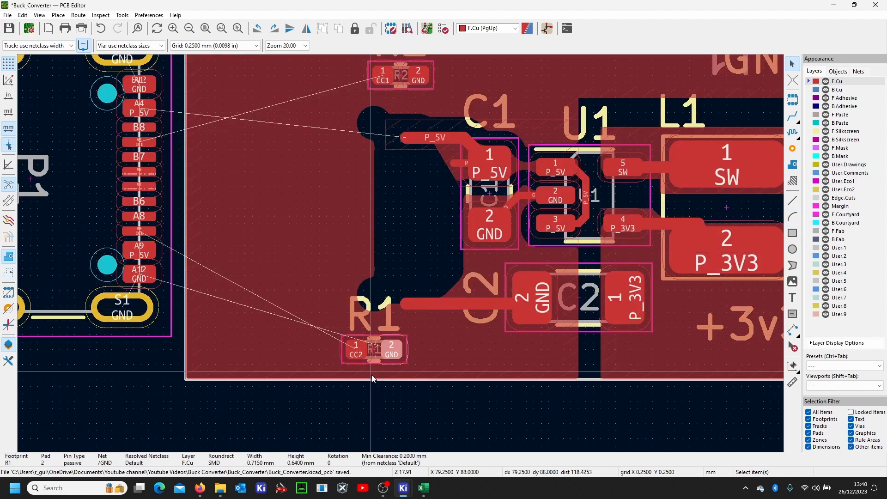
left_click_drag(383, 358, 422, 362)
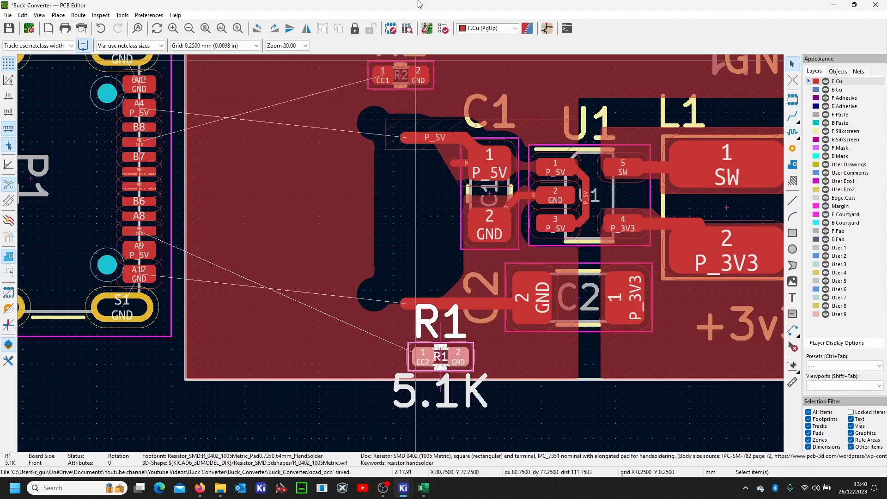
left_click_drag(385, 78, 431, 68)
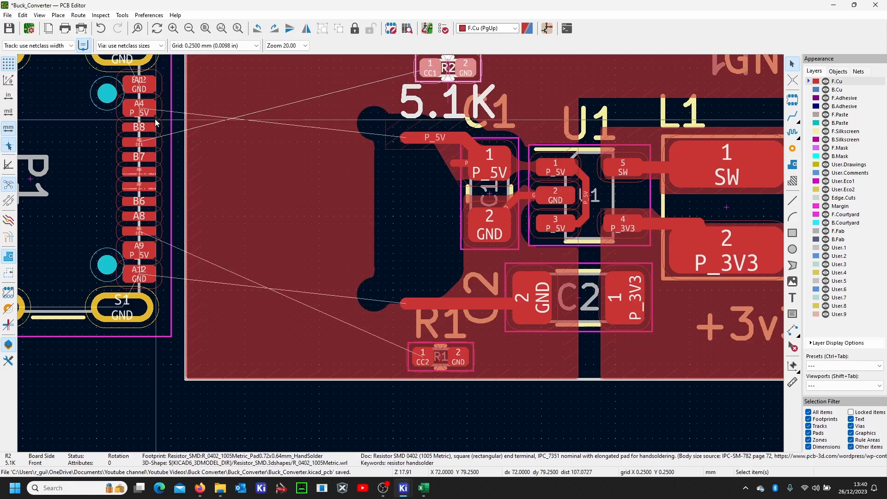
- Move P1 back onto the board so its power pads meet the existing P_5V and GND tracks
left_click_drag(107, 101, 371, 129)
scroll(428, 155, "down", 3)
scroll(450, 300, "up", 3)
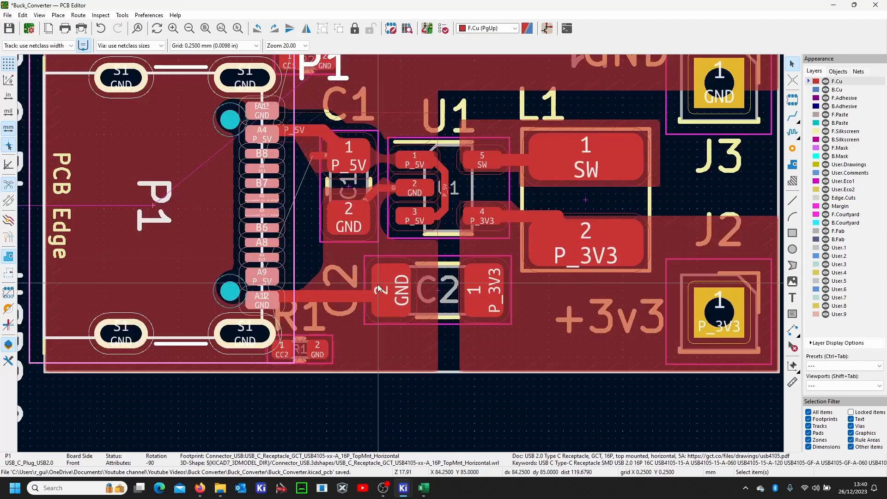
- Move R1 slightly right along the lower board edge so it clears P1's courtyard
left_click_drag(300, 353, 334, 361)
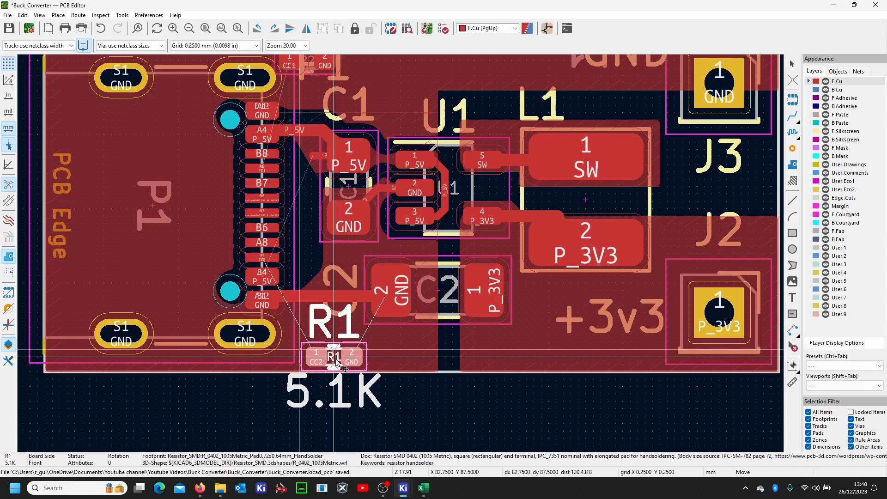
left_click(336, 356)
scroll(415, 234, "down", 2)
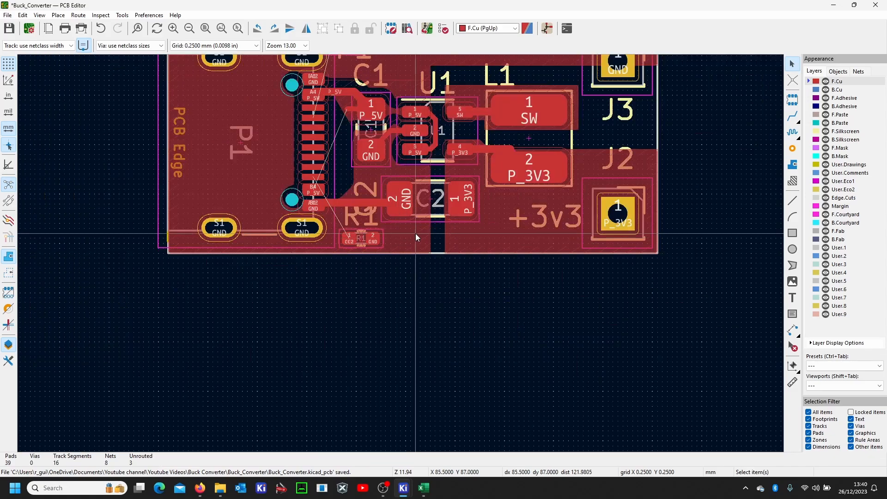
- Move the upper Edge.Cuts line of the board outline to Y 75 mm by editing its start and end points
scroll(415, 233, "up", 3)
scroll(400, 253, "up", 6)
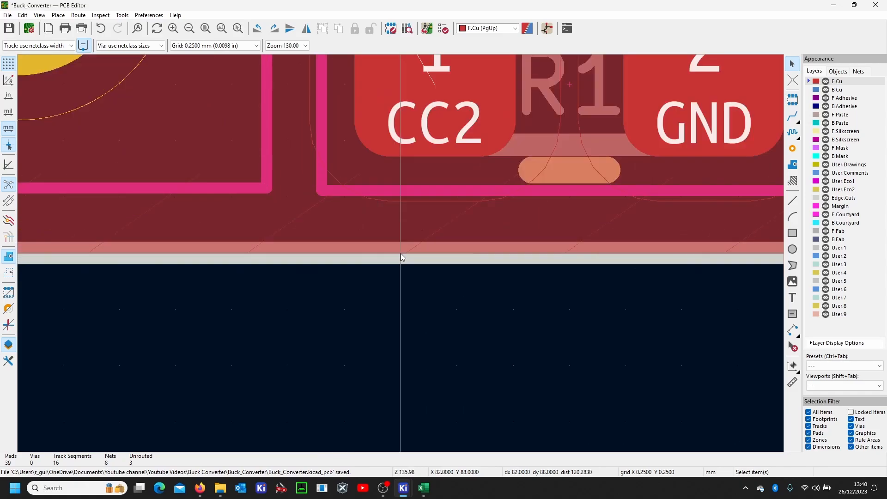
left_click(404, 259)
scroll(404, 264, "down", 7)
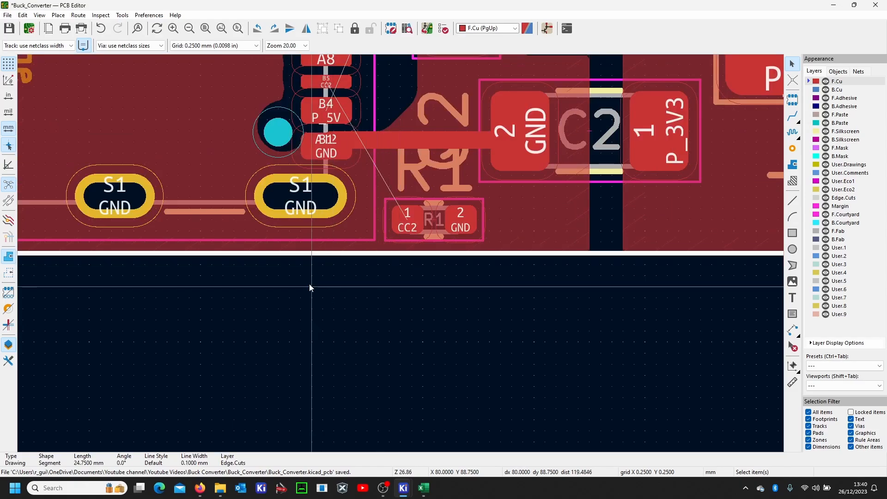
scroll(309, 284, "down", 4)
left_click(369, 118)
scroll(369, 119, "up", 2)
scroll(376, 298, "up", 4)
scroll(326, 276, "up", 1)
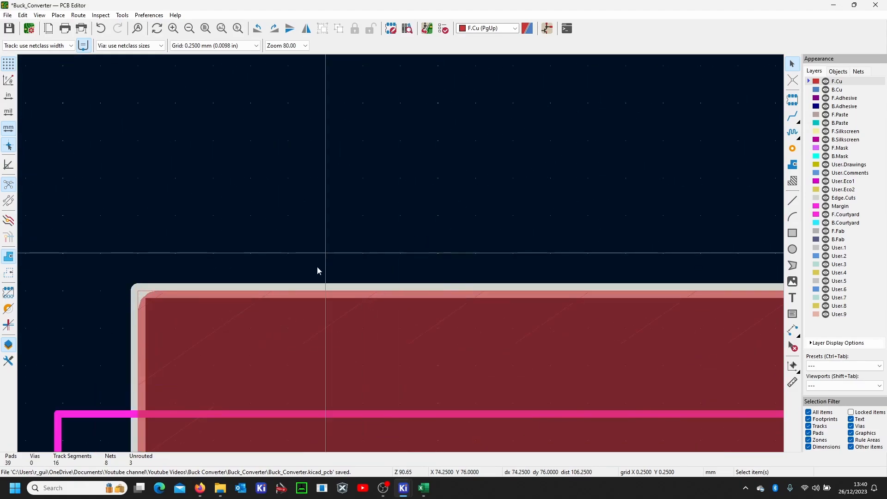
scroll(323, 259, "up", 5)
left_click(325, 239)
scroll(400, 252, "down", 5)
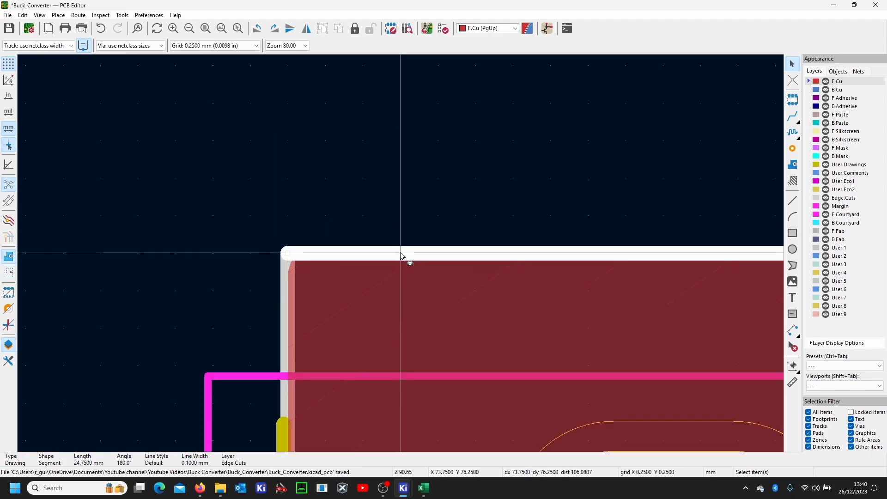
scroll(400, 252, "down", 3)
double_click(405, 252)
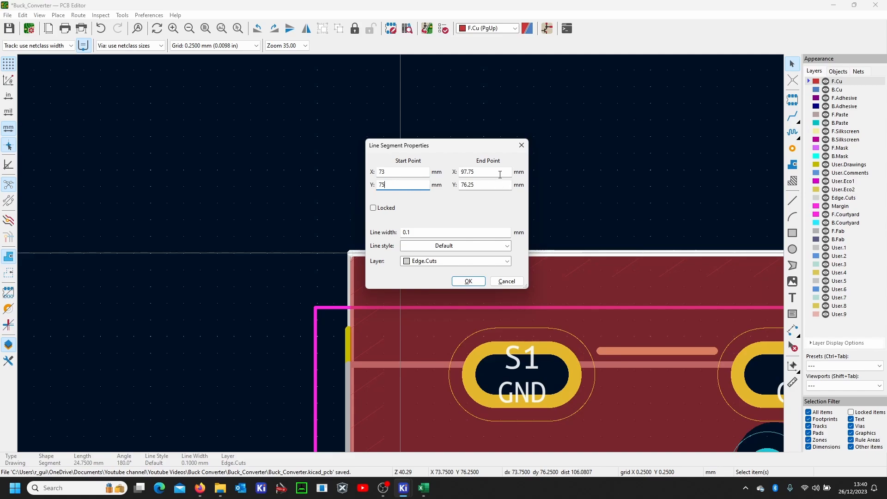
key("Return")
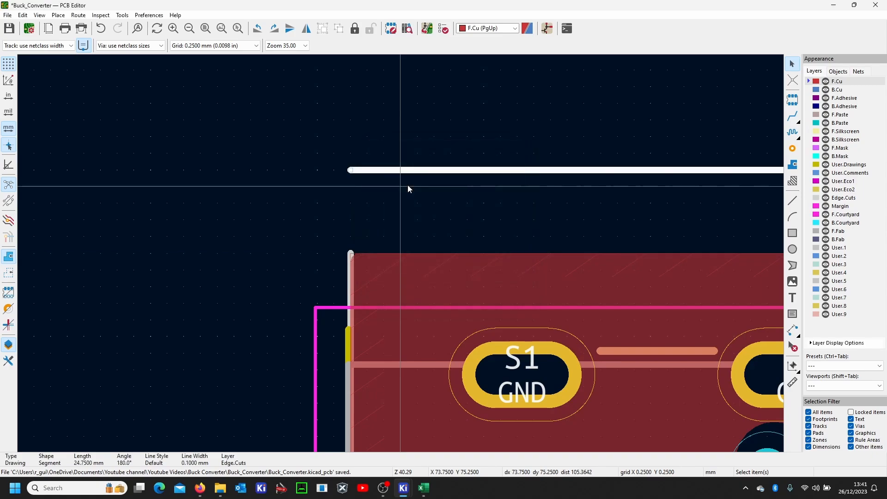
- Move the lower Edge.Cuts line of the board outline to Y 90 mm at both its start and end points
scroll(416, 188, "down", 4)
scroll(401, 253, "down", 1)
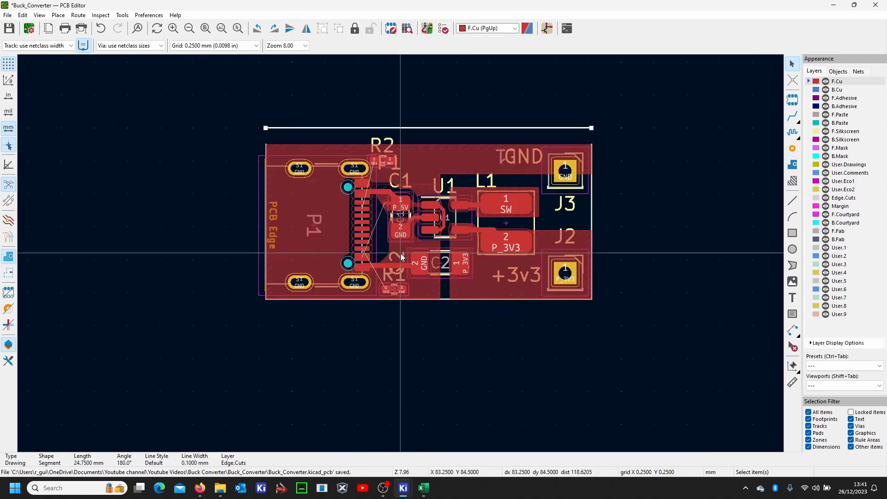
scroll(395, 259, "up", 3)
scroll(215, 343, "up", 4)
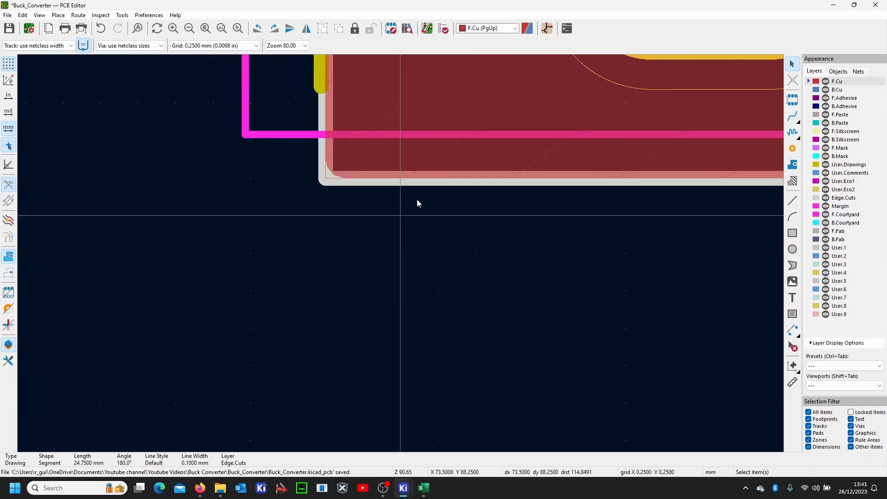
left_click(412, 183)
key("r")
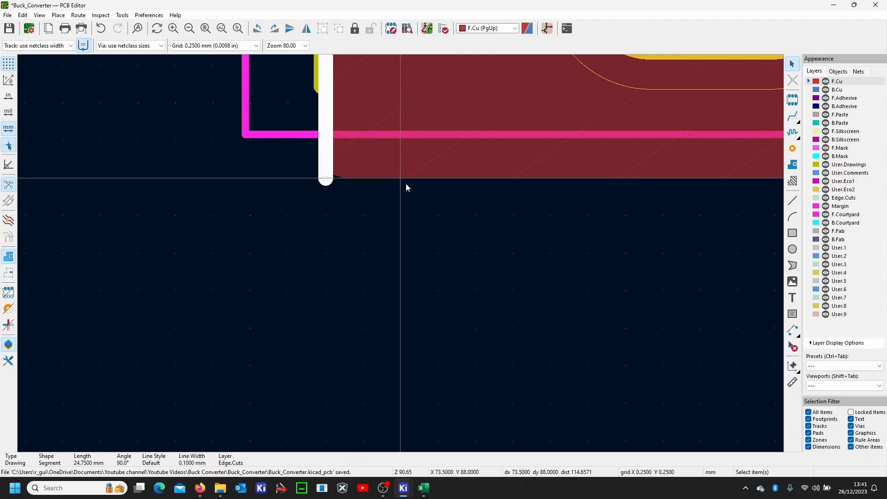
key("ctrl+z")
key("e")
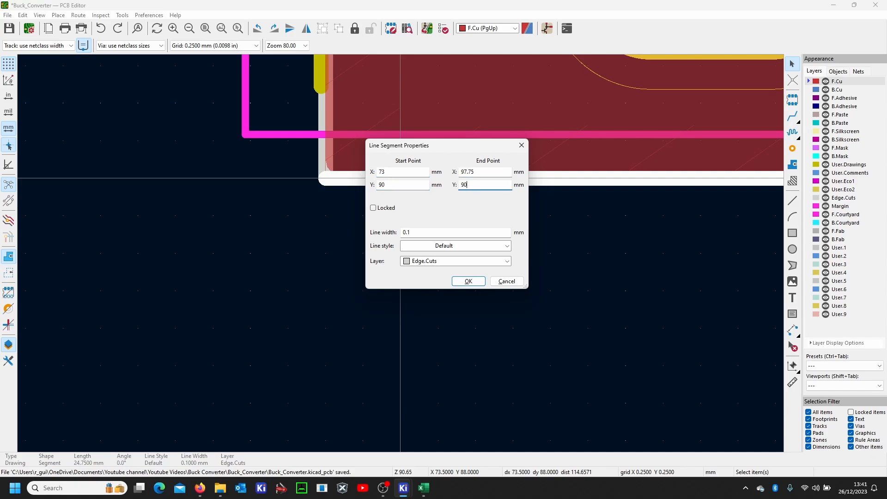
key("Return")
- Shift R1 right so it sits below C2, and R2 right so it sits above the gap between C1 and U1
scroll(400, 253, "up", 5)
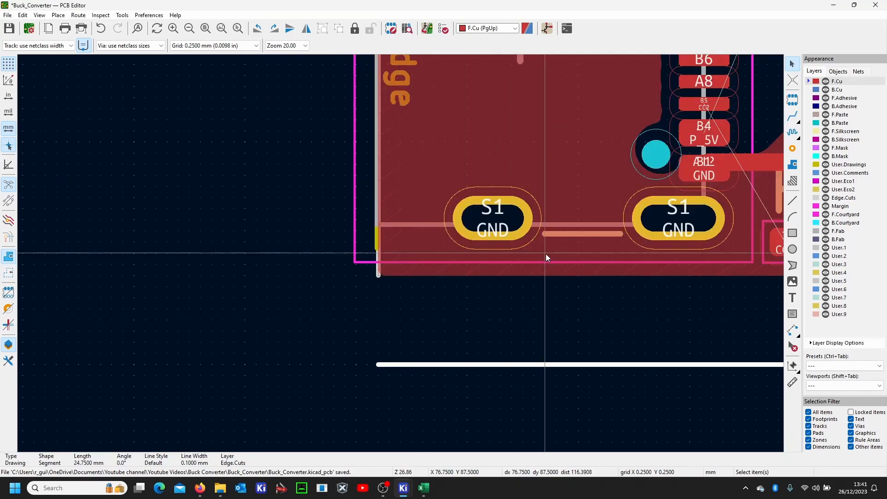
scroll(545, 253, "down", 4)
scroll(401, 253, "up", 5)
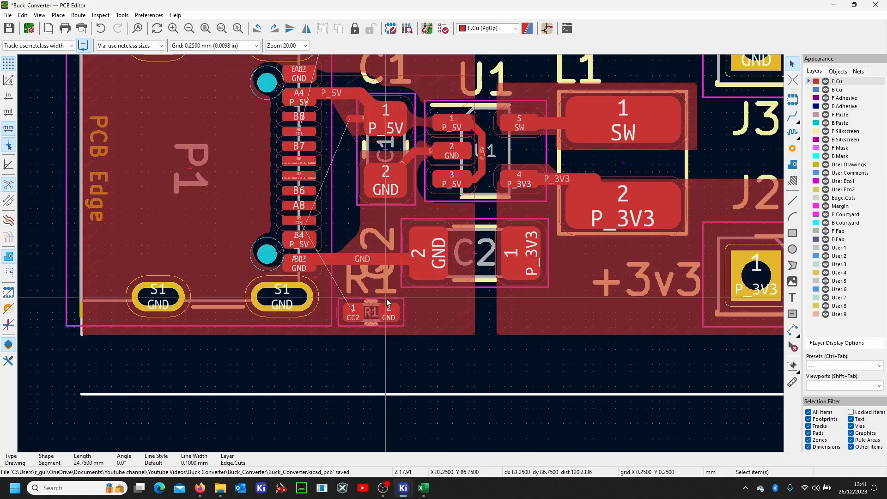
left_click_drag(378, 324, 430, 324)
scroll(426, 255, "down", 1)
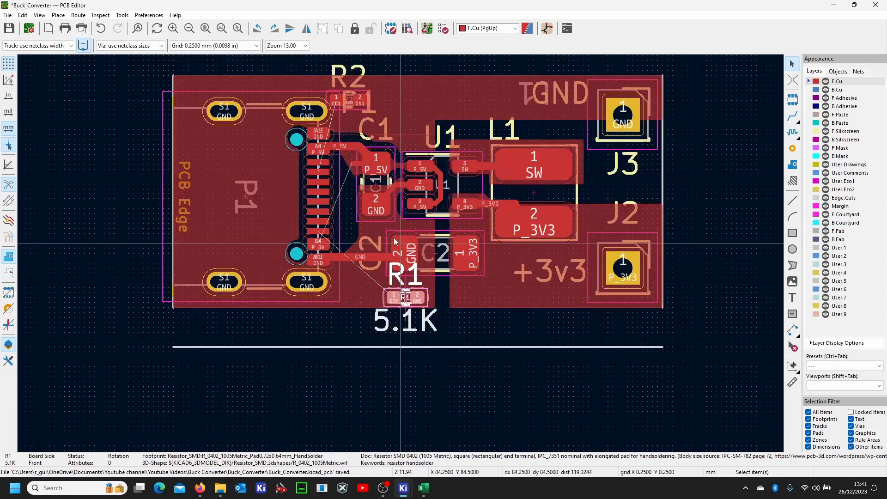
scroll(376, 160, "up", 2)
left_click_drag(341, 130, 467, 135)
- Move the R2 reference text to the right of its resistor
left_click(452, 90)
left_click_drag(452, 90, 558, 133)
scroll(559, 133, "down", 2)
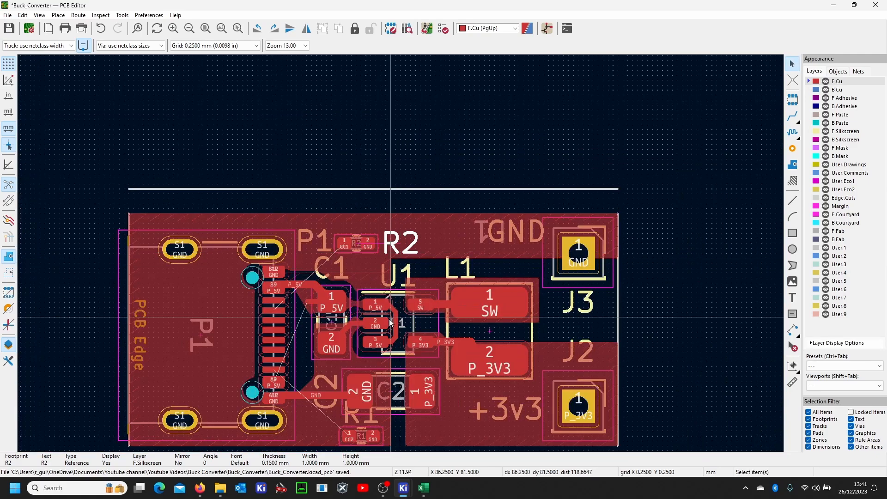
- Delete the GND track between P1 and C2 and the P_5V track segments between P1 and C1
scroll(384, 257, "up", 2)
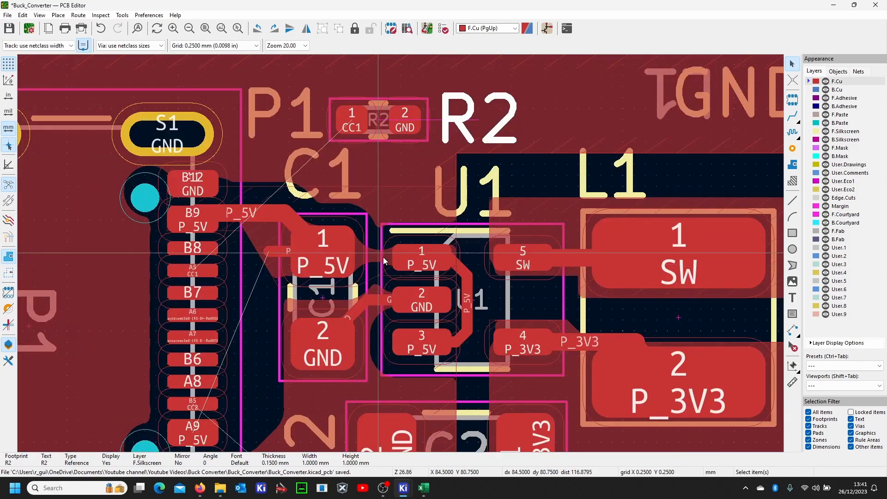
left_click(277, 248)
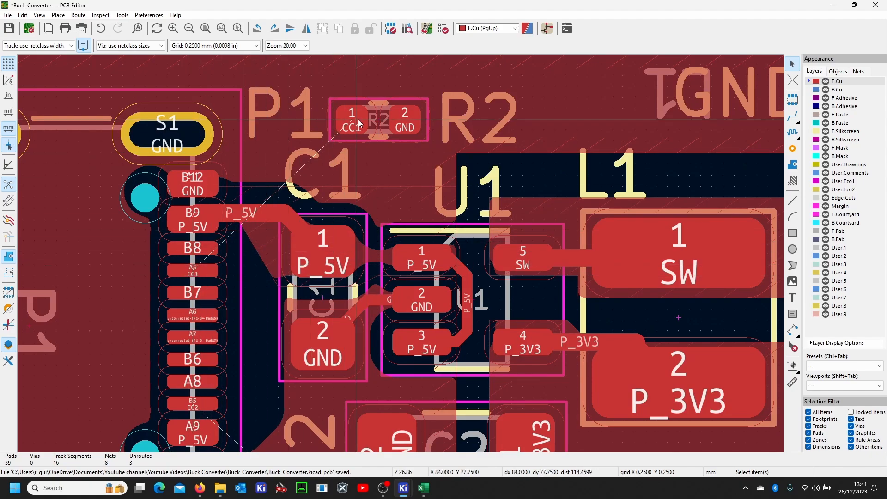
scroll(407, 443, "down", 2)
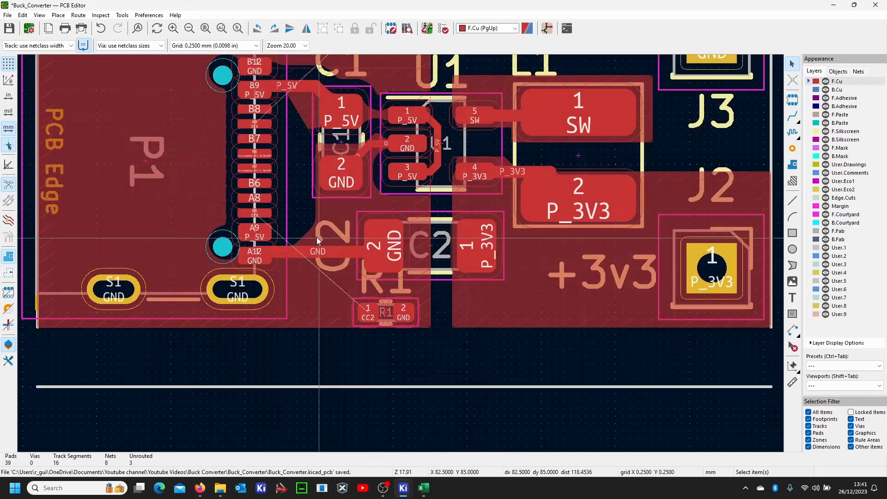
left_click(317, 251)
key("Delete")
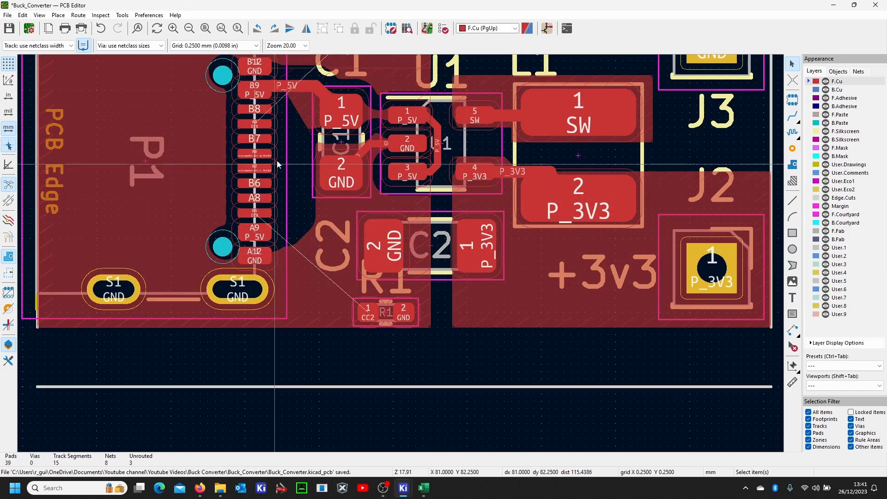
left_click(283, 87)
key("Delete")
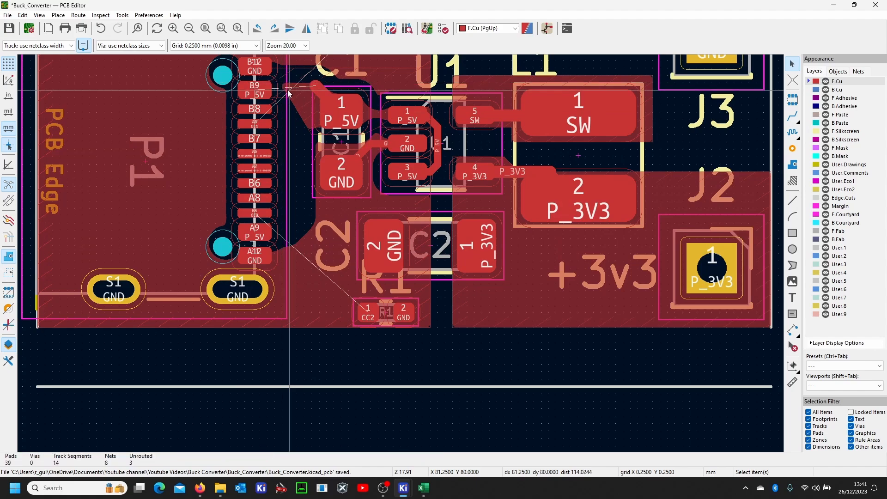
- Refill all copper zones on the board
key("b")
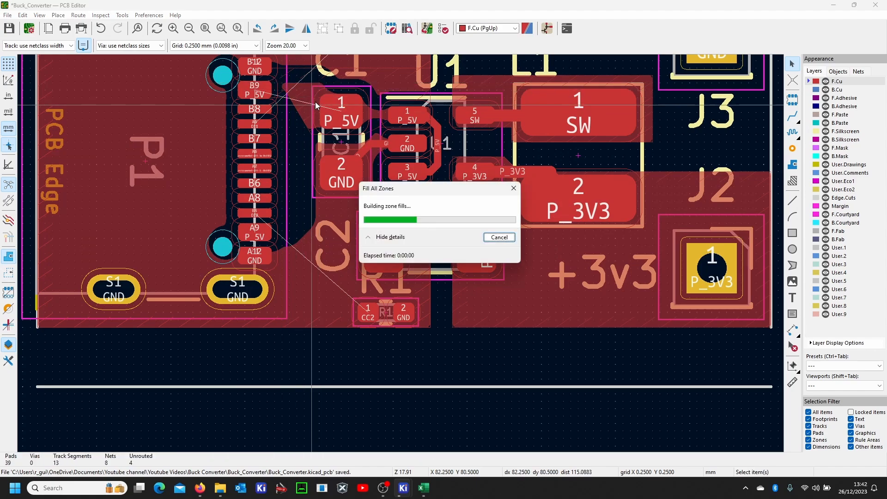
scroll(315, 101, "down", 2)
scroll(400, 257, "up", 4)
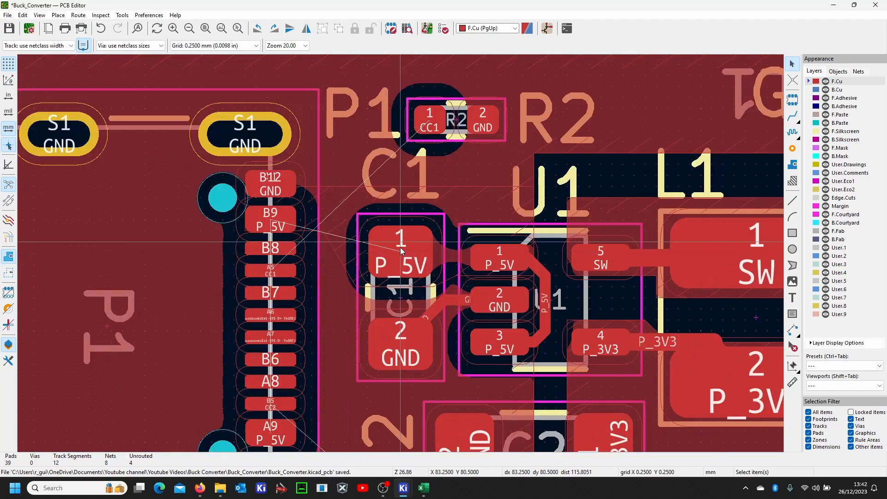
scroll(408, 270, "down", 2)
scroll(425, 264, "down", 4)
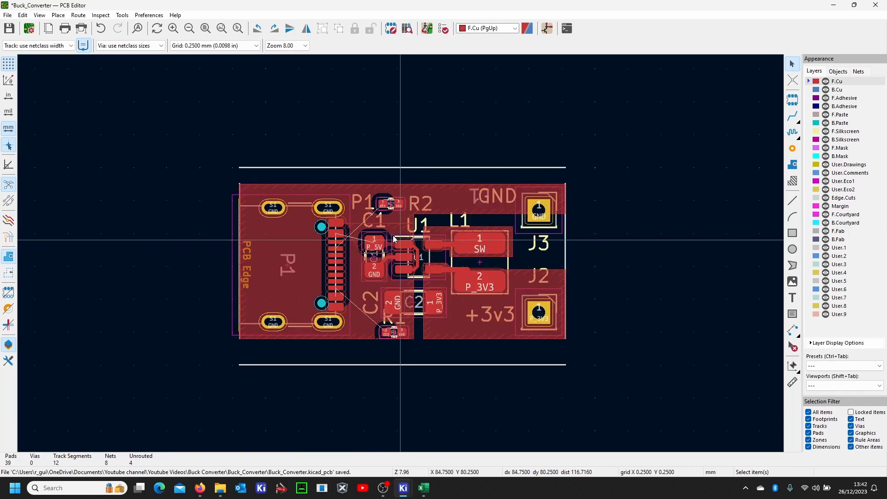
- Move R1, R2, C1, C2, U1 and L1 with their tracks off the board to its right, and refill the zones
left_click(244, 196)
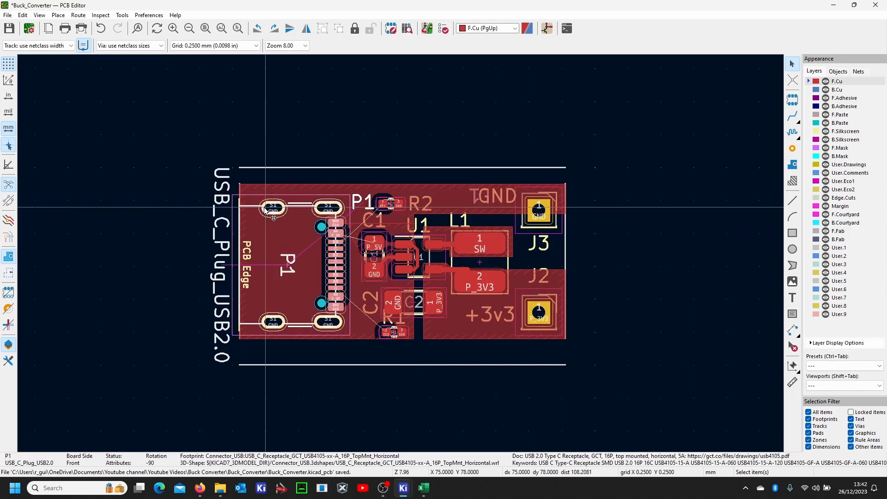
scroll(447, 279, "up", 2)
scroll(412, 253, "down", 3)
scroll(255, 203, "up", 3)
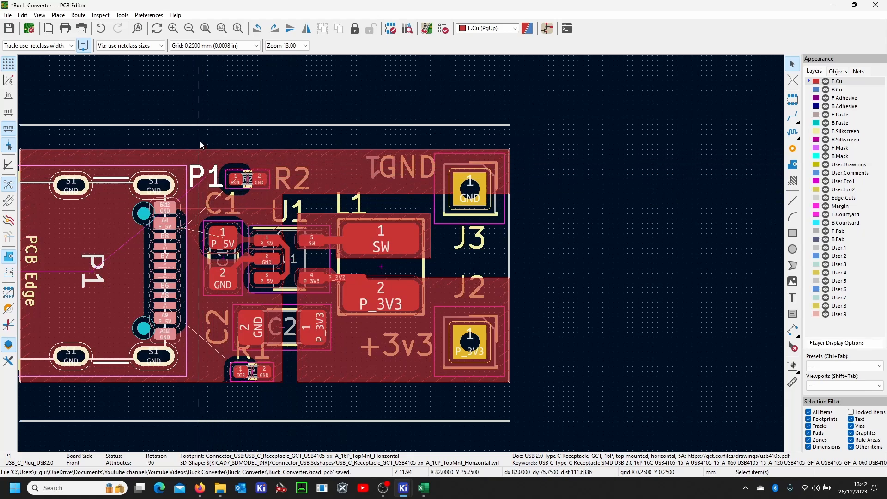
left_click_drag(202, 134, 429, 401)
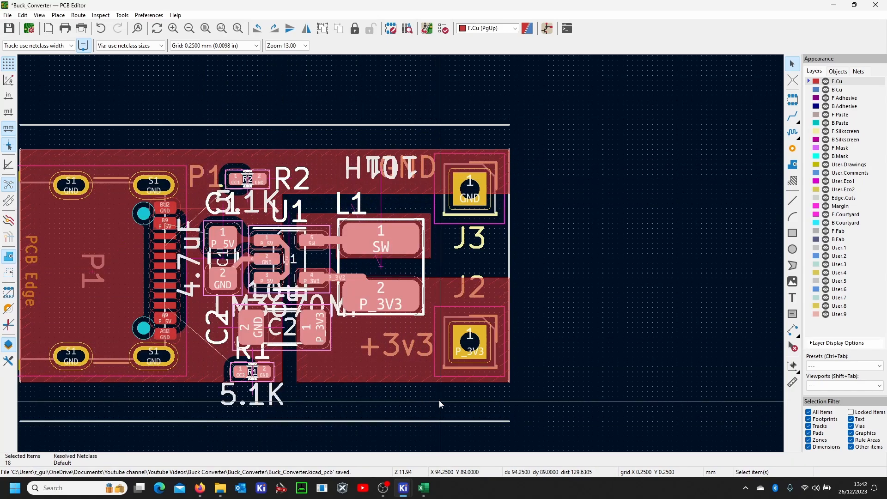
key("m")
left_click(648, 245)
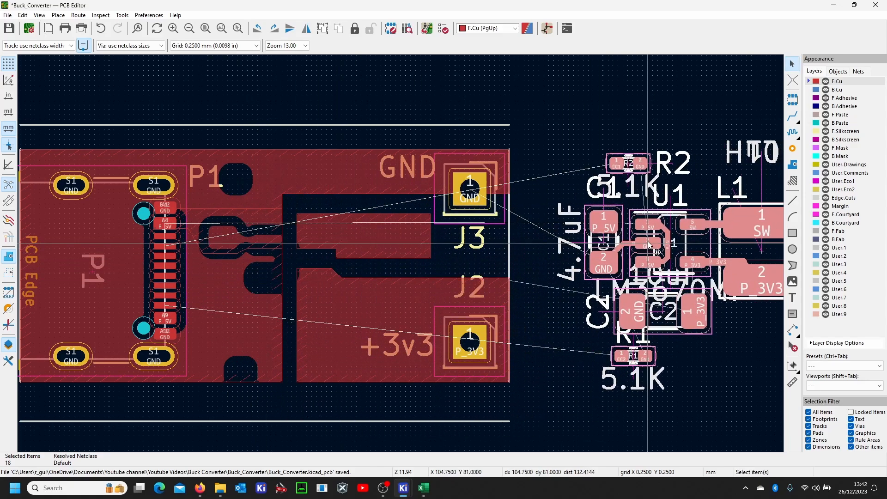
key("b")
- Move the SW, P_5V, P_3V3 and GND copper zones off the board, placing the GND zone below the outline
left_click(326, 248)
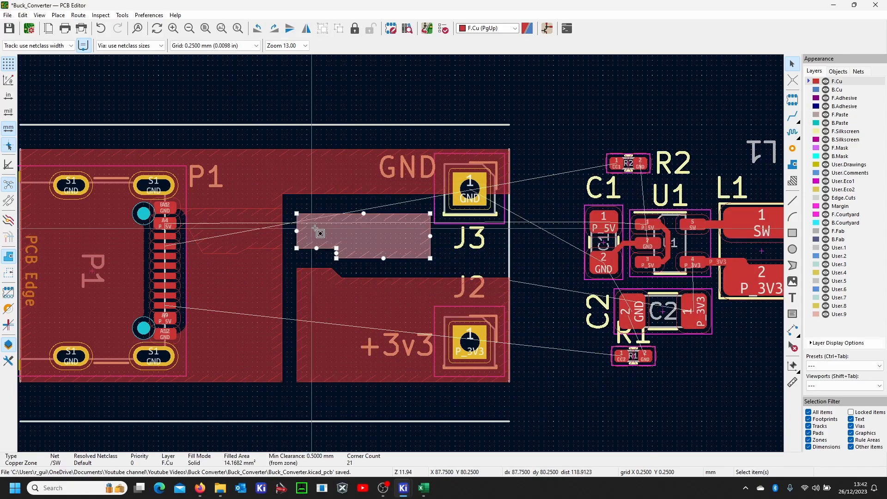
left_click_drag(311, 227, 696, 56)
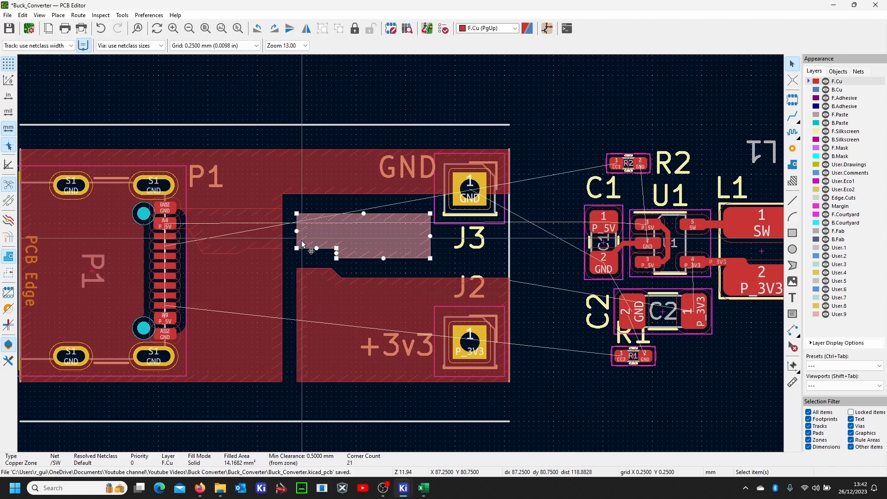
left_click_drag(298, 248, 580, 130)
mouse_move(190, 238)
left_mouse_down()
mouse_move(370, 131)
mouse_move(397, 85)
left_mouse_up()
left_click_drag(305, 295, 621, 422)
left_click_drag(246, 156, 223, 451)
scroll(677, 210, "down", 2)
scroll(410, 259, "up", 4)
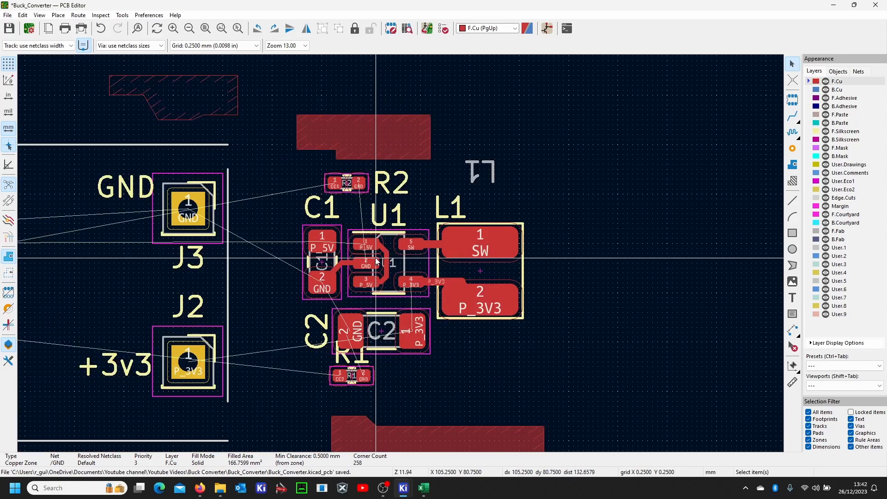
- Try placing the C1, C2, U1 and L1 group with its tracks back on the board between P1 and the J2 and J3 headers
left_click_drag(276, 196, 551, 387)
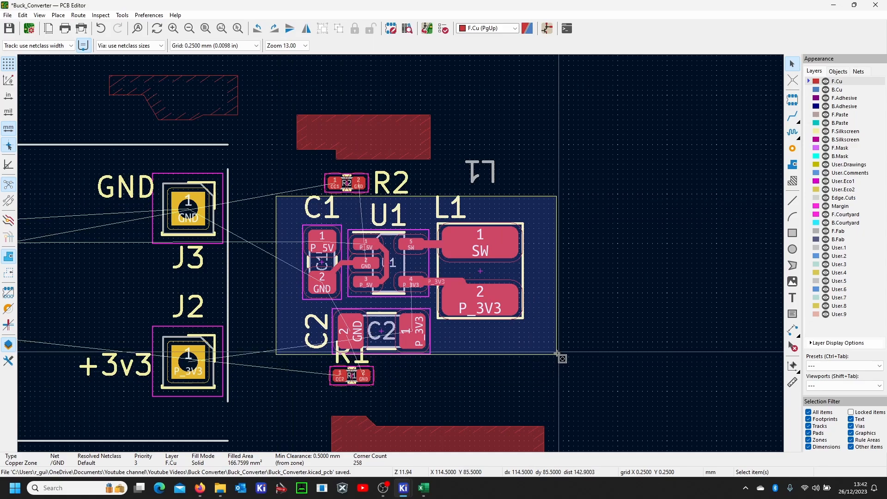
mouse_move(411, 285)
left_mouse_down()
mouse_move(50, 294)
mouse_move(411, 285)
left_mouse_up()
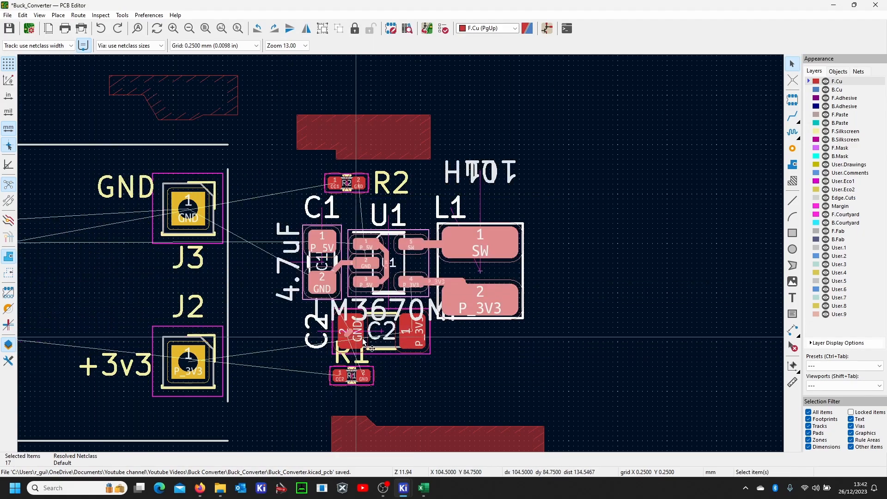
left_click_drag(396, 347, 424, 238)
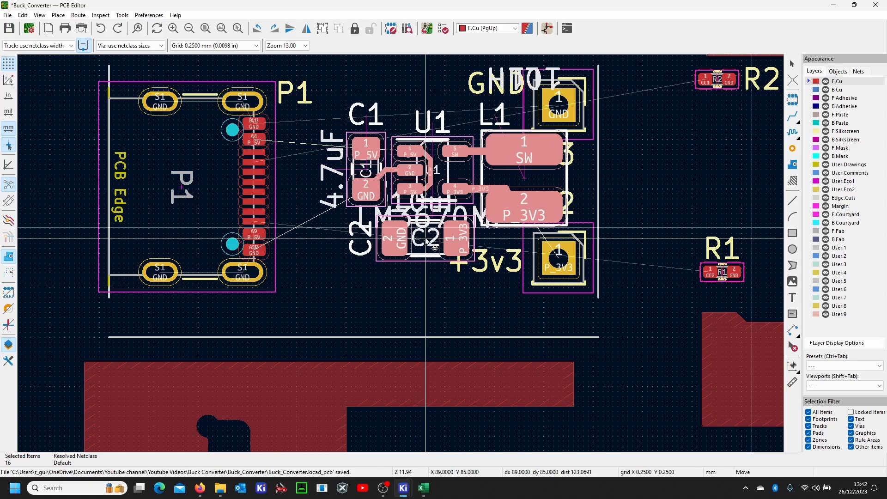
left_click(426, 240)
scroll(439, 229, "down", 1)
scroll(428, 239, "up", 1)
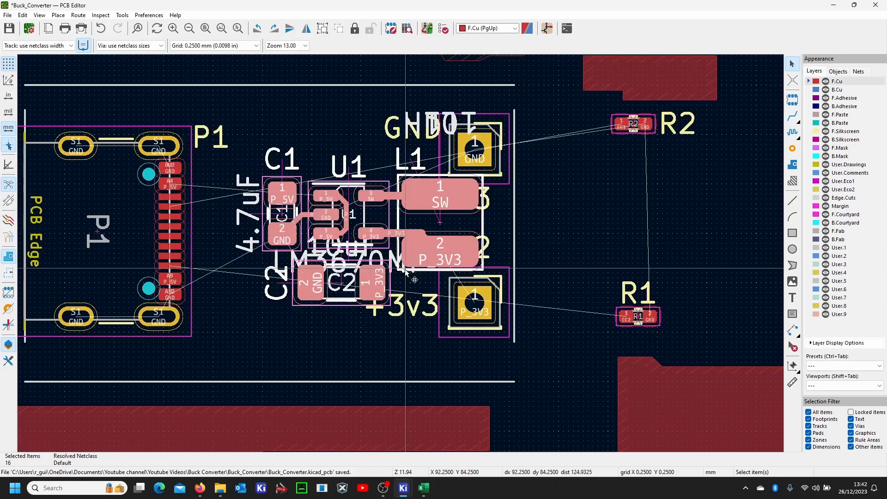
key("m")
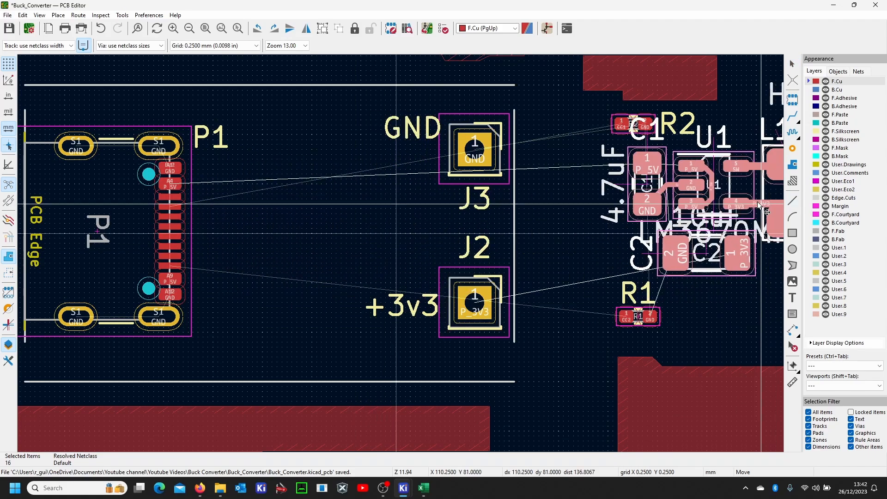
left_click(718, 213)
- Place resistor R2 on the board next to the P1 connector, level with its upper shield pads
left_click(633, 124)
key("m")
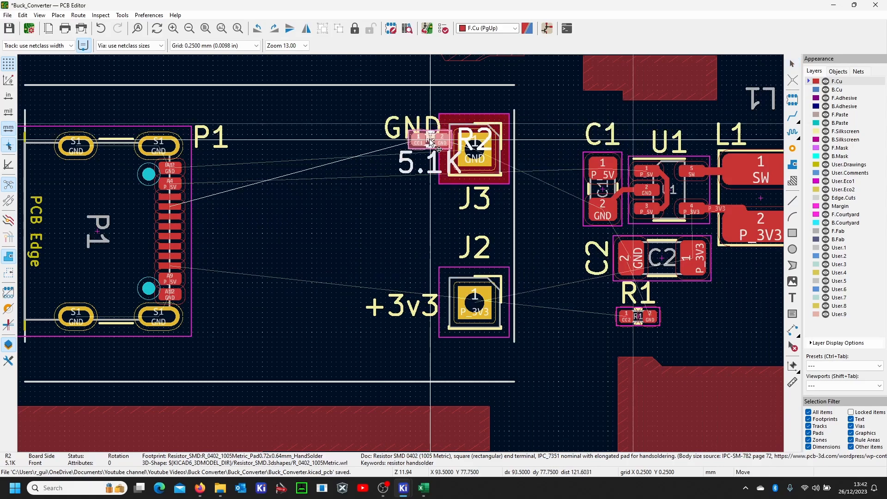
left_click(252, 180)
scroll(220, 203, "up", 5)
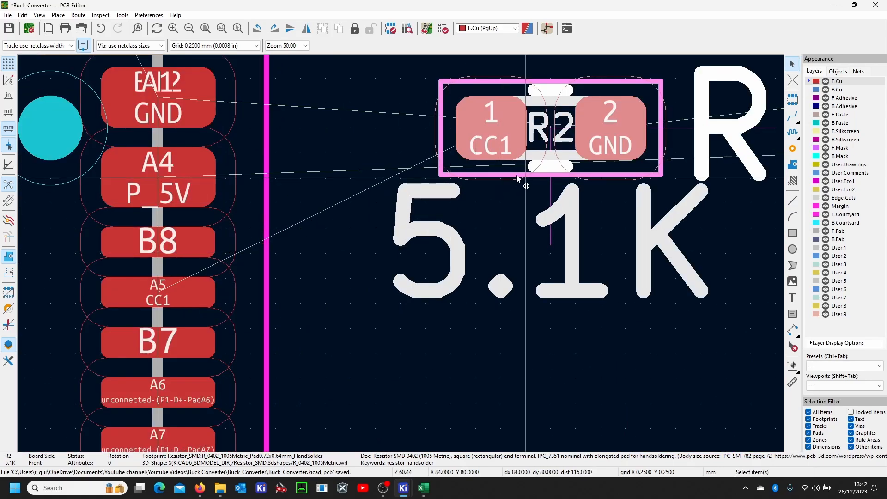
scroll(517, 175, "down", 4)
key("m")
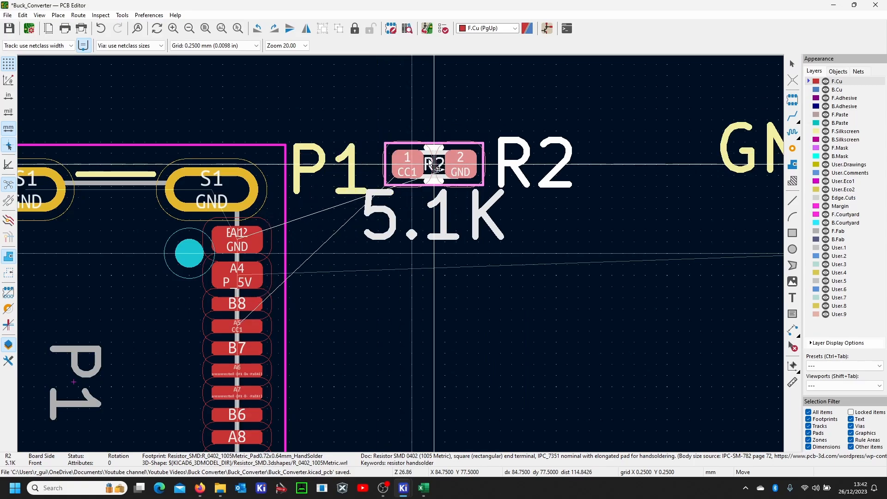
left_click(433, 165)
key("Escape")
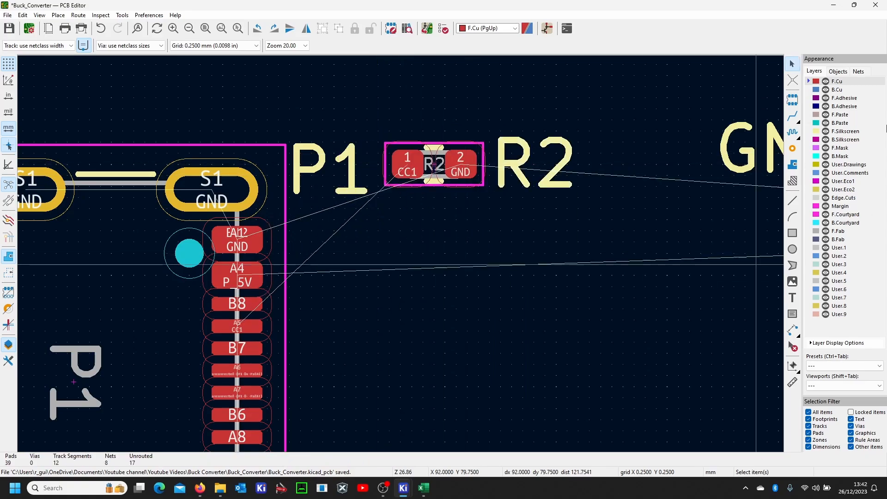
- Route the CC1 track on F.Cu from P1 pad A5 straight out and up to pad 1 of R2
left_click(793, 117)
left_click(237, 326)
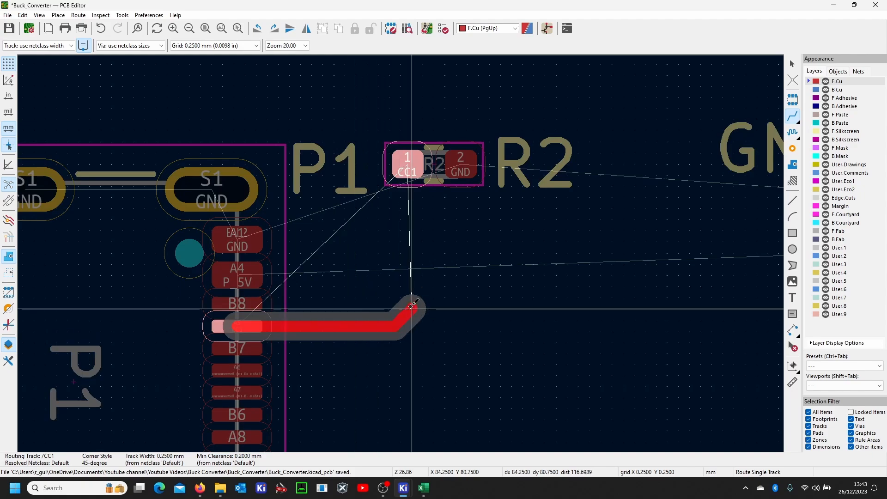
left_click(406, 164)
scroll(411, 258, "down", 3)
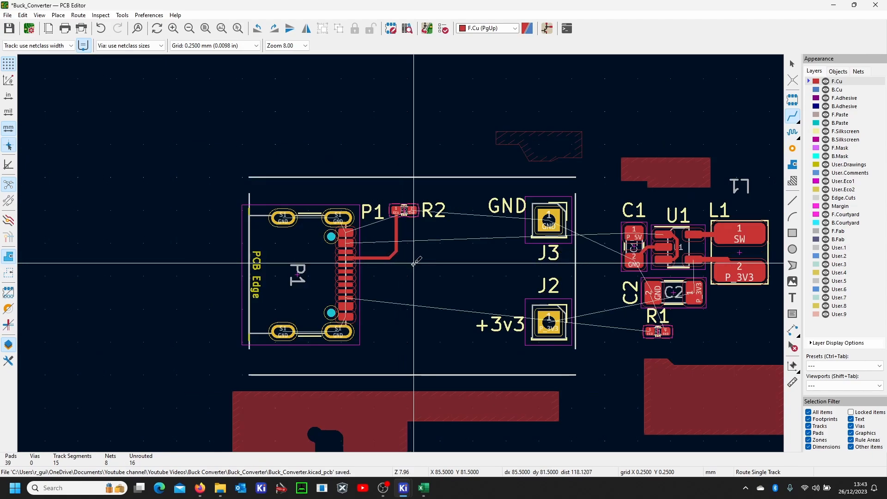
scroll(626, 262, "up", 2)
key("Escape")
- Place resistor R1 on the board below R2, next to the lower shield pads of P1
scroll(561, 262, "down", 3)
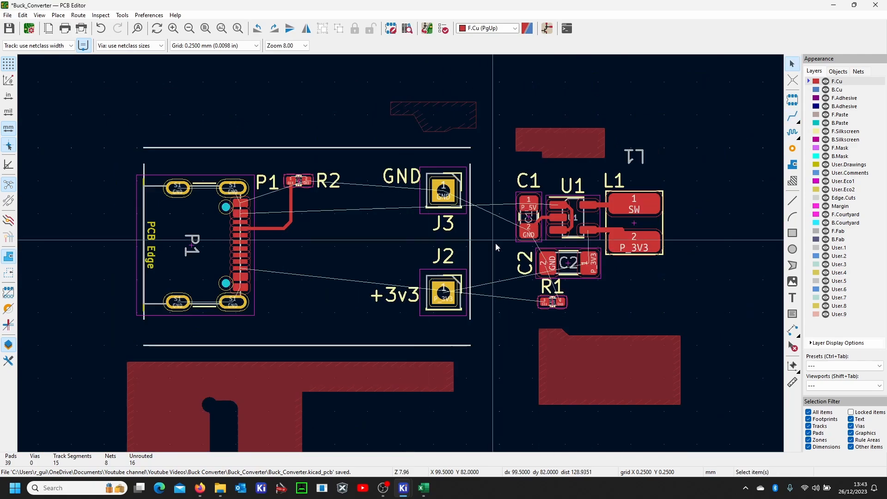
left_click(557, 302)
left_click_drag(556, 302, 303, 311)
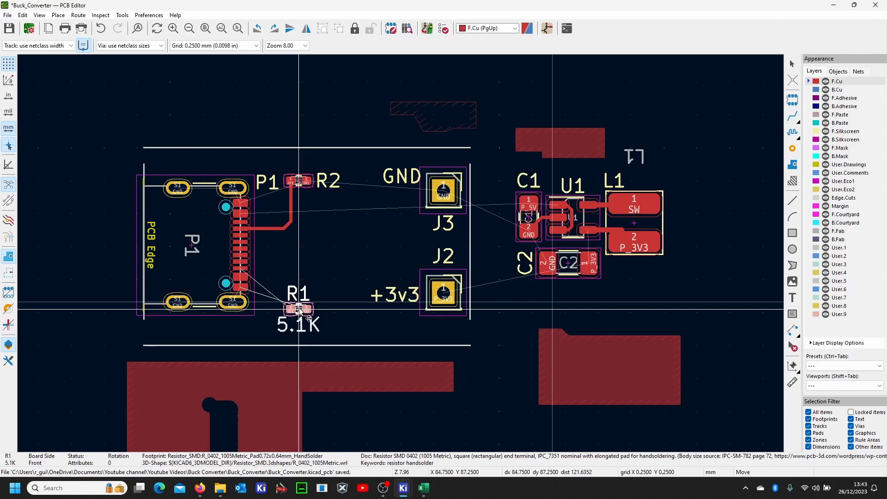
left_click_drag(299, 309, 298, 307)
scroll(299, 307, "up", 4)
left_click(683, 210)
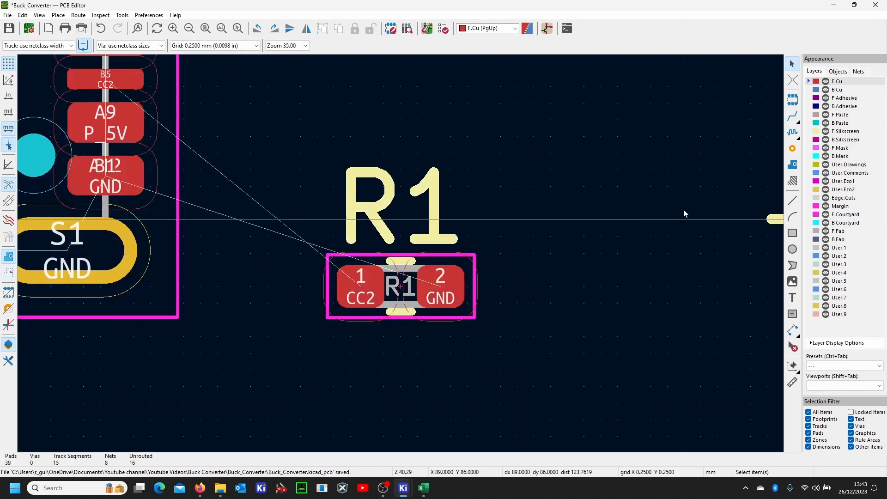
- Route the CC2 track on F.Cu from pad 1 of R1 to pad B5 of P1
left_click(792, 118)
left_click(360, 279)
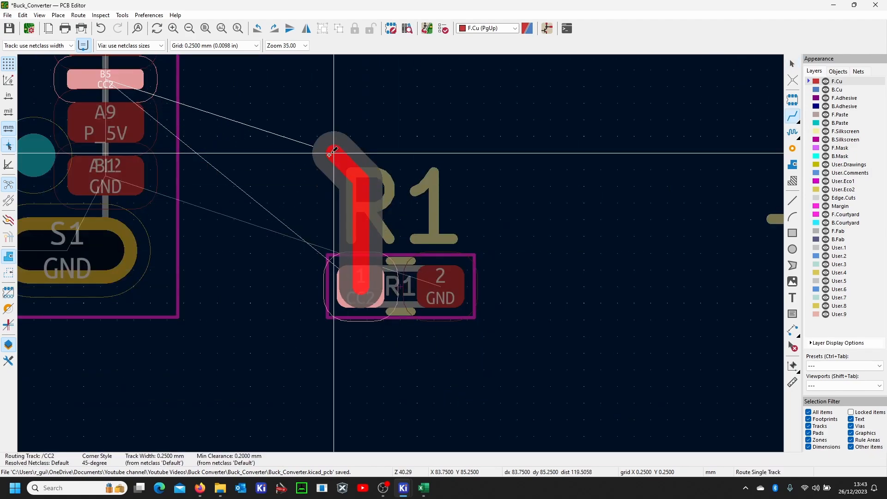
left_click(122, 79)
scroll(247, 103, "down", 4)
key("Escape")
- Move C1, C2, U1 and L1 with their tracks onto the board between P1 and the J2 and J3 headers
scroll(528, 264, "up", 3)
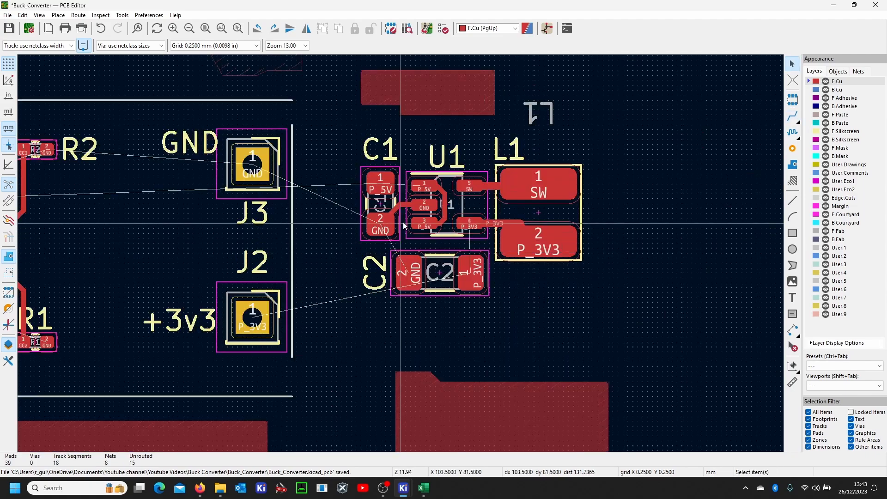
left_click_drag(343, 129, 664, 362)
left_click_drag(496, 224, 491, 265)
scroll(100, 245, "down", 2)
scroll(353, 253, "up", 4)
left_click(491, 264)
scroll(491, 264, "down", 2)
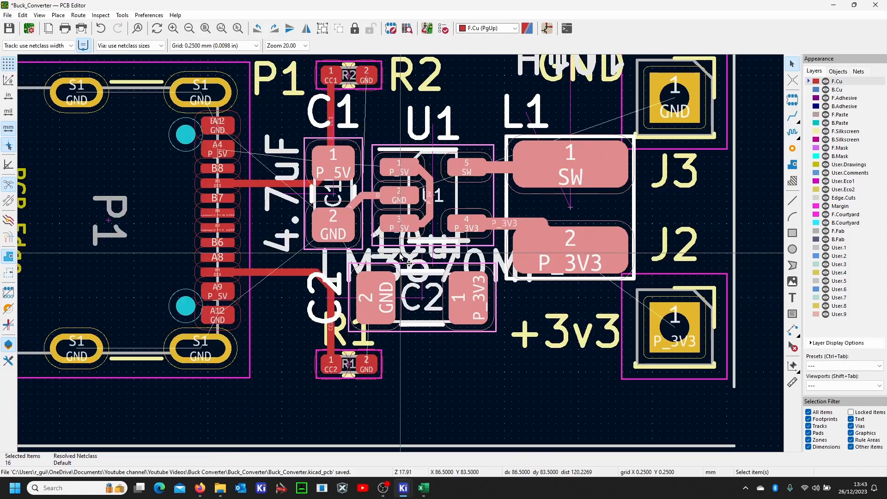
left_click(482, 92)
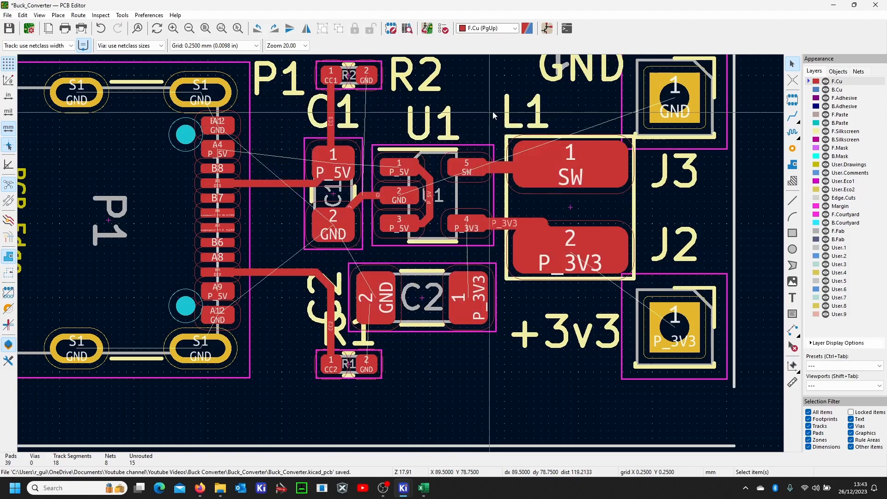
- Reroute the CC1 track from P1 pad A5 to R2 pad 1 through the gap between P1 and C1
left_click(792, 116)
scroll(206, 182, "up", 4)
left_click(476, 260)
scroll(476, 261, "down", 4)
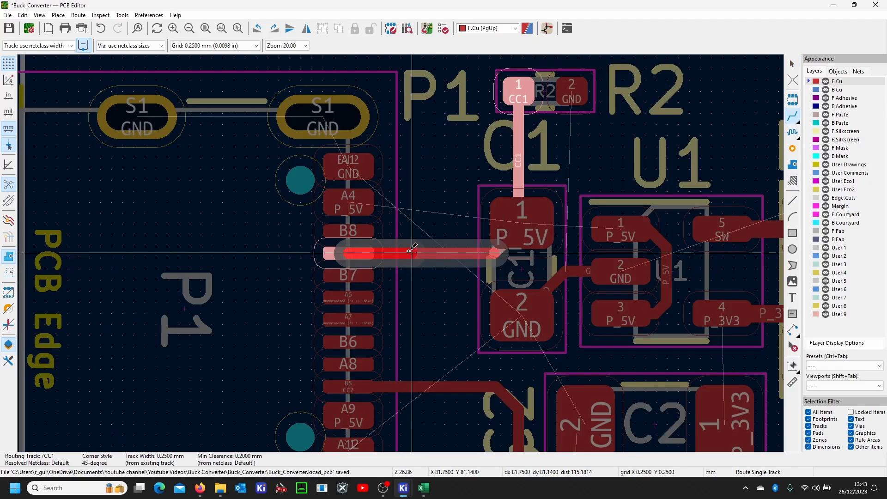
left_click(444, 225)
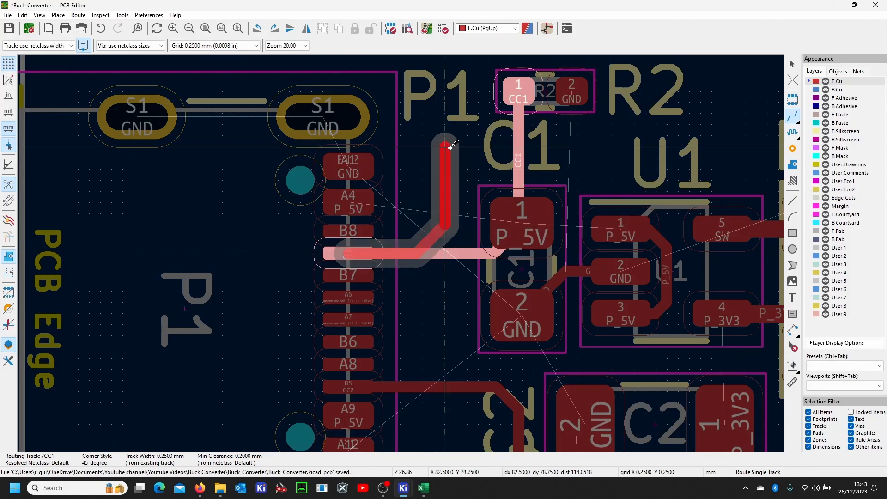
left_click(519, 89)
scroll(524, 90, "down", 2)
- Reroute the CC2 track between R1 pad 1 and P1 pad B5 through the gap between P1 and C2
scroll(416, 407, "up", 2)
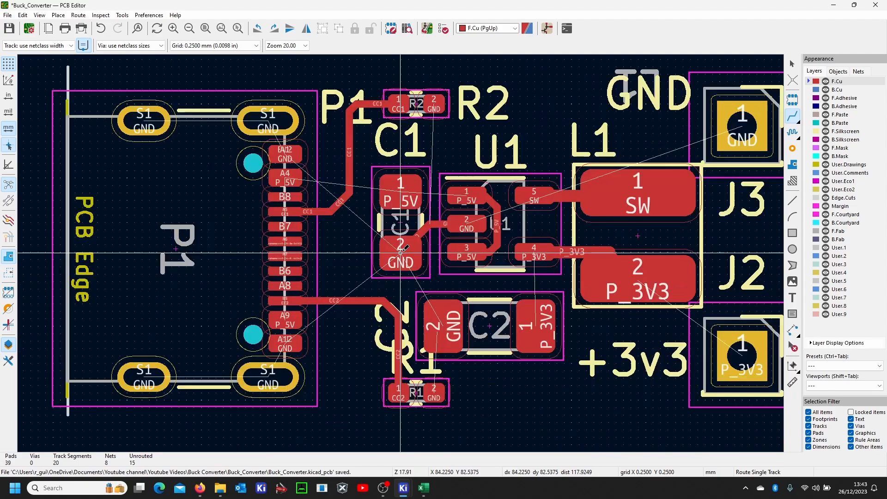
left_click(407, 411)
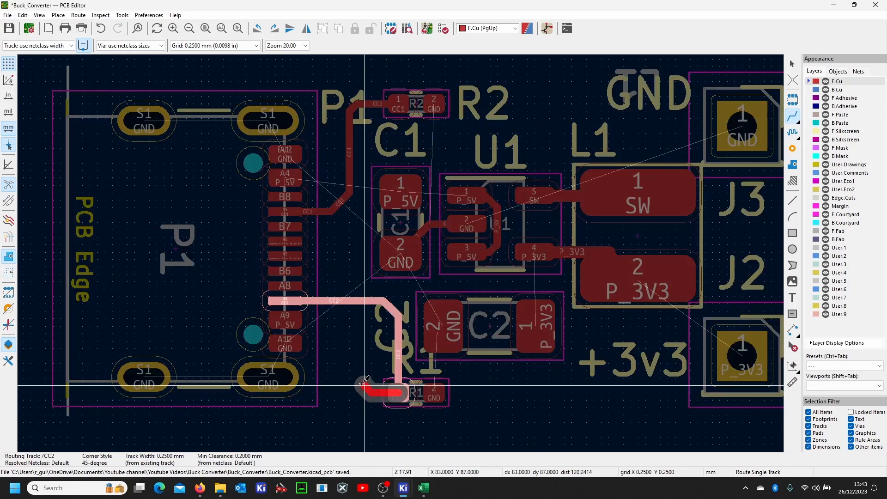
left_click(346, 302)
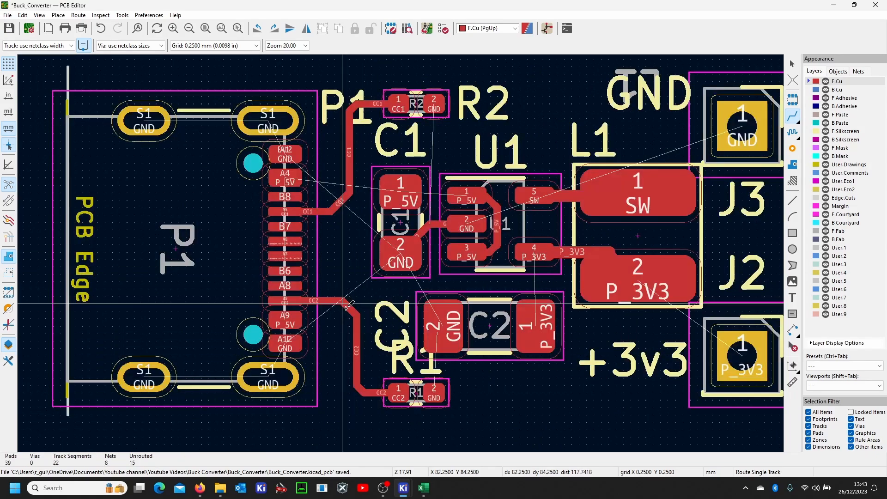
scroll(393, 318, "down", 1)
scroll(430, 255, "up", 1)
- Refill all copper zones on the board and leave track routing
key("b")
scroll(438, 289, "down", 1)
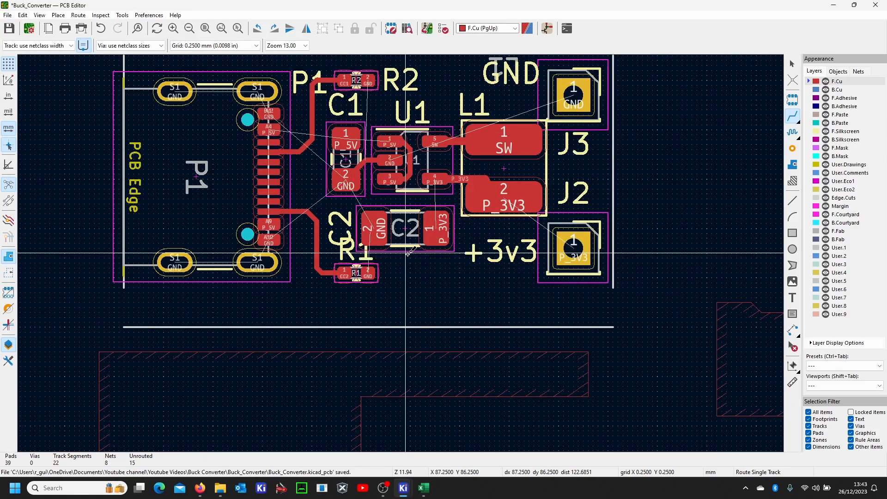
scroll(419, 238, "up", 1)
key("Escape")
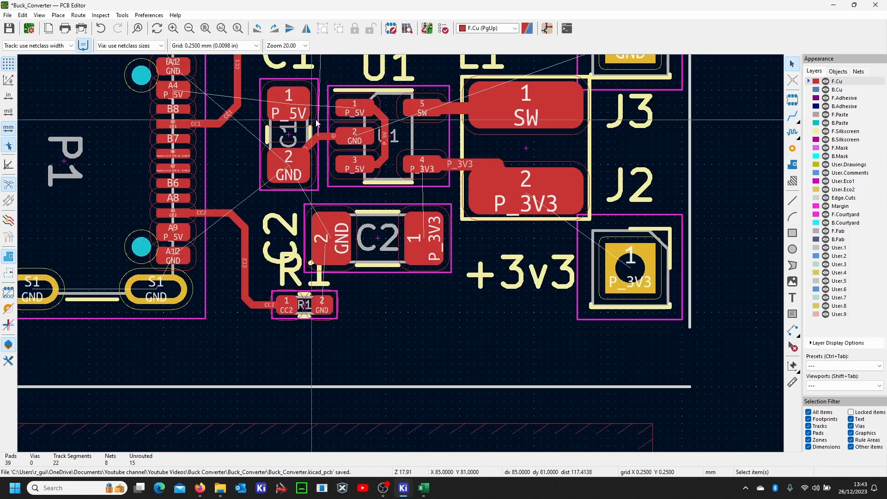
- Examine the GND track at C1 and the space the CC1 and CC2 tracks leave between P1 and C1
scroll(326, 134, "up", 1)
scroll(384, 275, "down", 1)
left_click(393, 253)
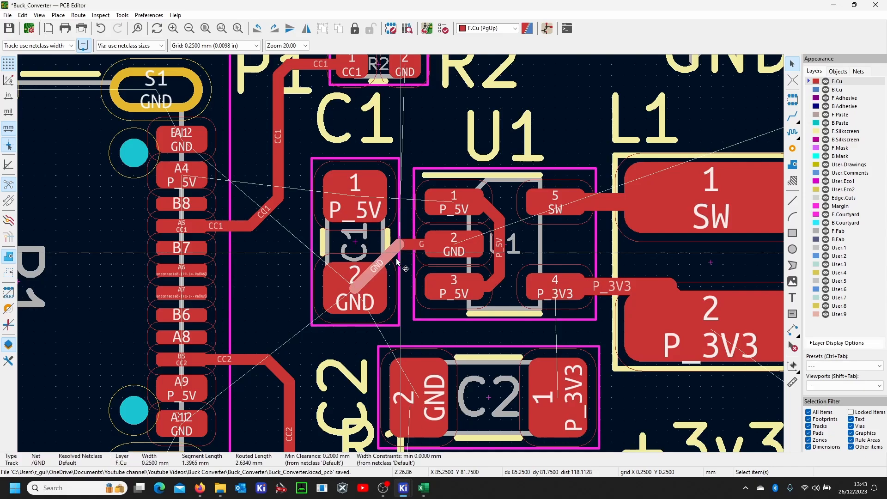
scroll(386, 257, "down", 2)
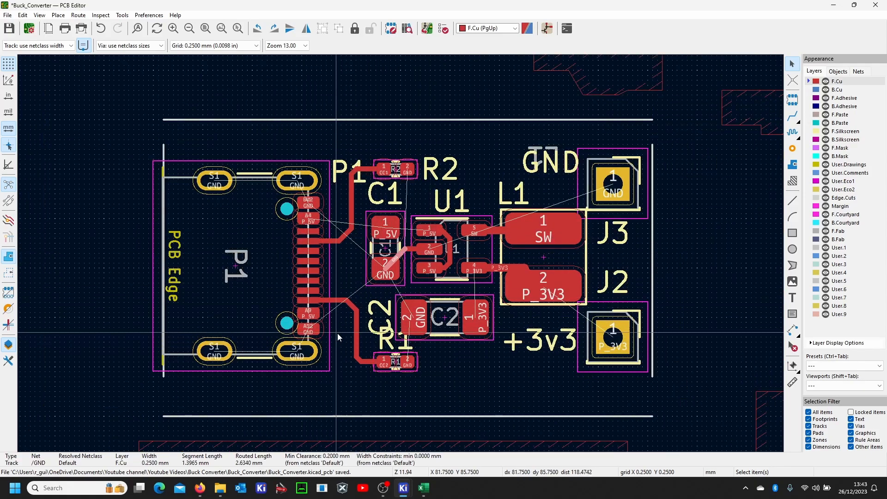
scroll(316, 331, "up", 1)
scroll(423, 212, "down", 1)
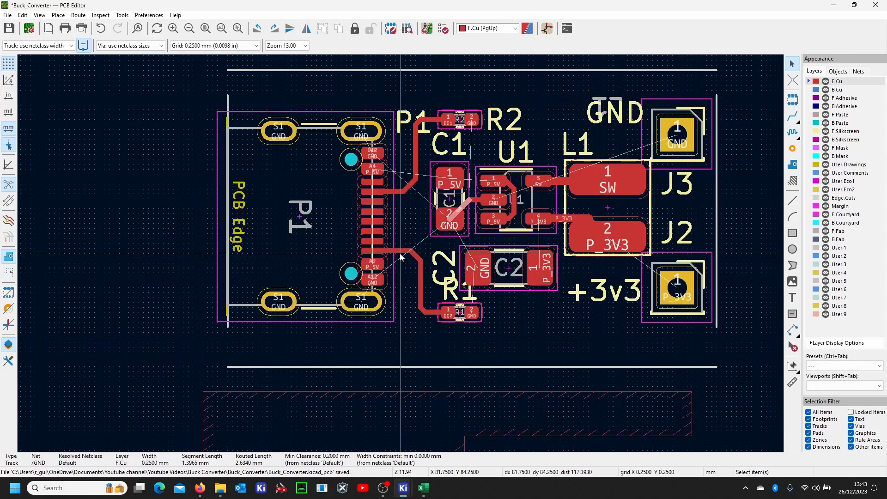
scroll(400, 253, "up", 3)
scroll(395, 234, "down", 3)
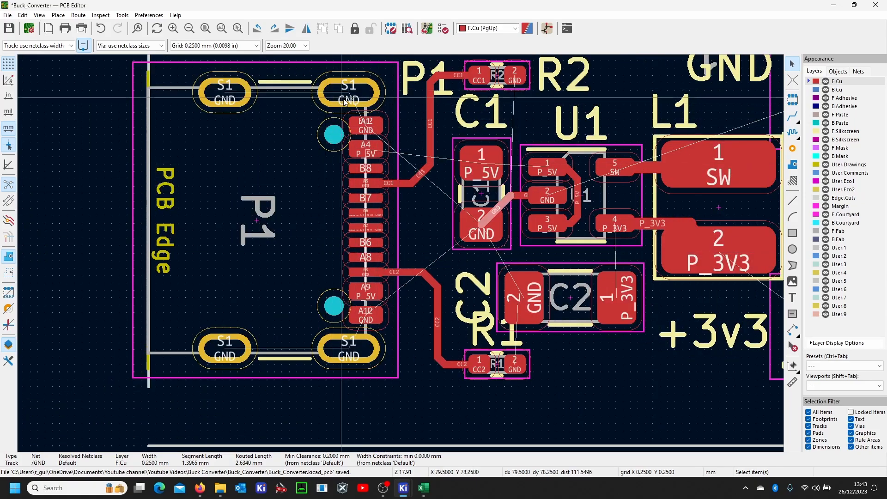
scroll(346, 149, "up", 2)
scroll(400, 255, "down", 1)
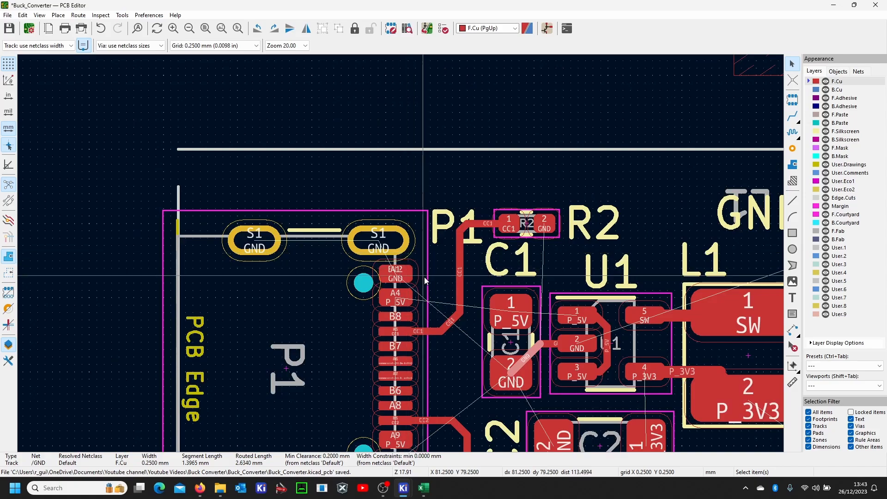
scroll(401, 257, "up", 1)
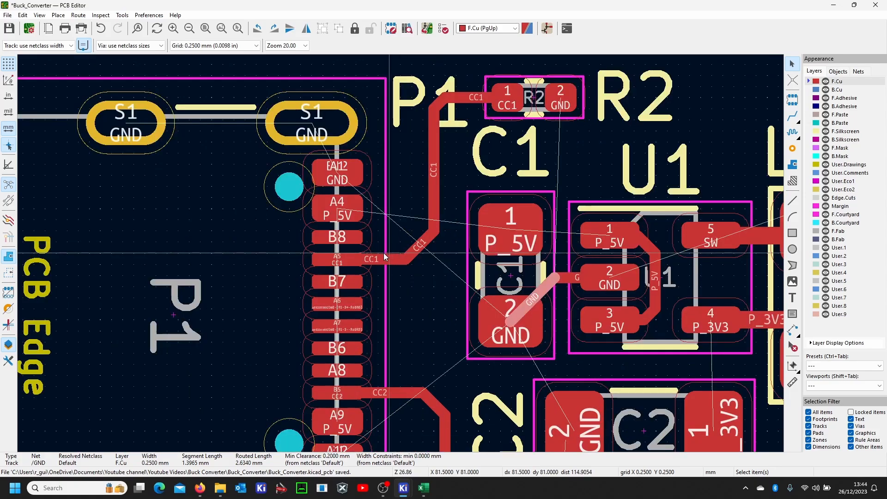
- Reroute the CC1 track from P1 pad A5 inward under the connector and around its upper shield pad to R2 pad 1
key("x")
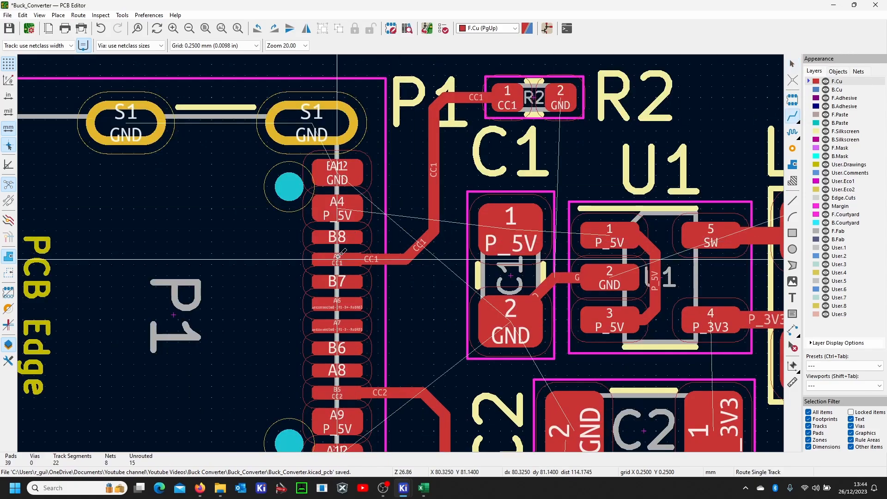
left_click(339, 258)
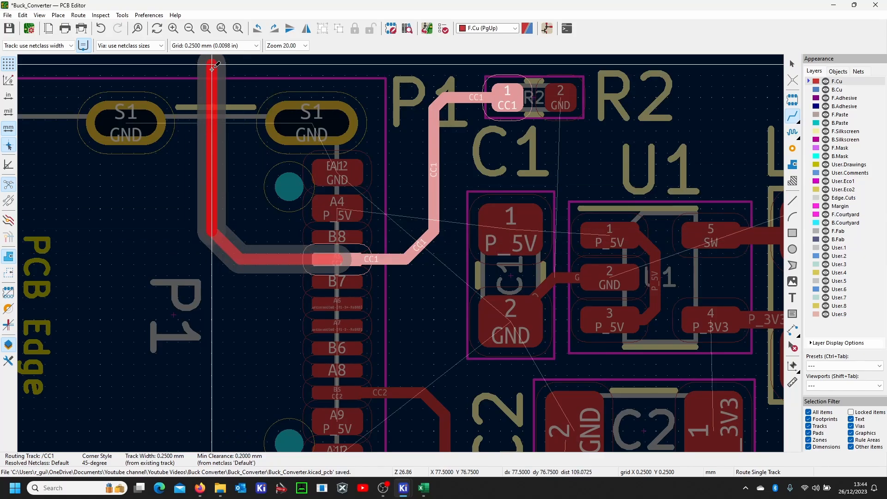
scroll(213, 72, "down", 3)
scroll(397, 231, "up", 1)
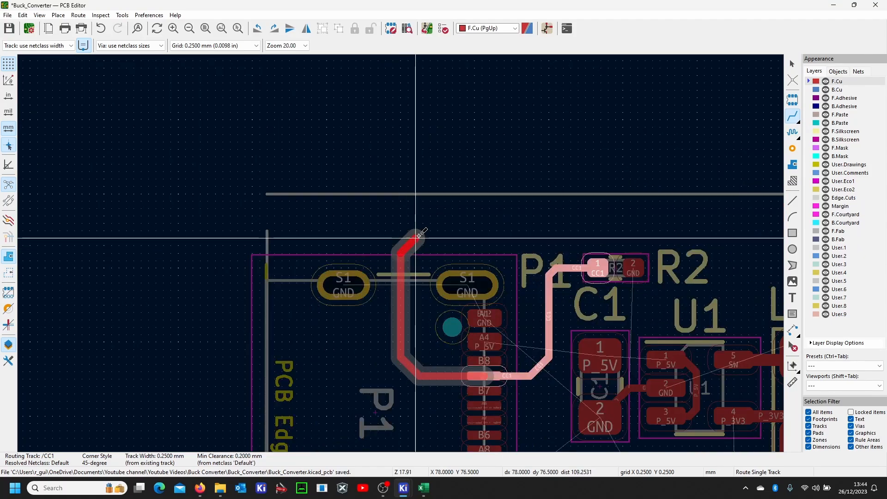
double_click(418, 236)
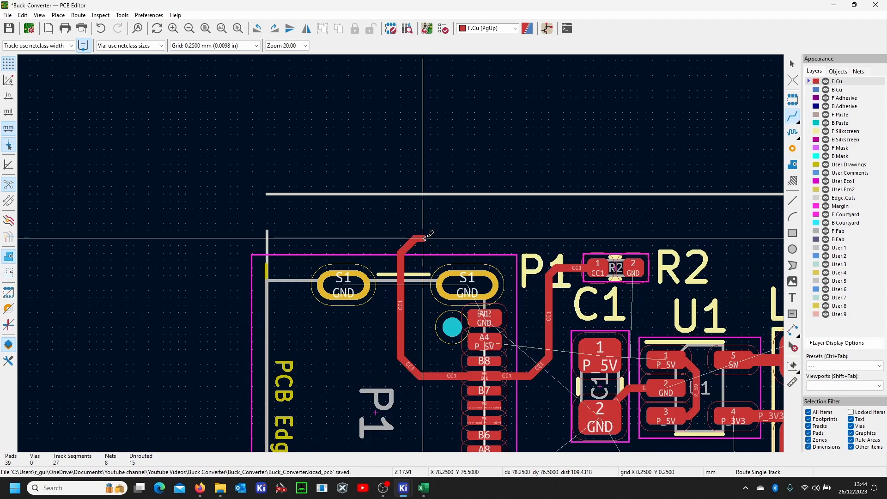
left_click(423, 238)
left_click(603, 260)
- Reroute the CC2 track from P1 pad B5 inward under the connector and around its lower shield pad to R1 pad 1
scroll(603, 260, "down", 3)
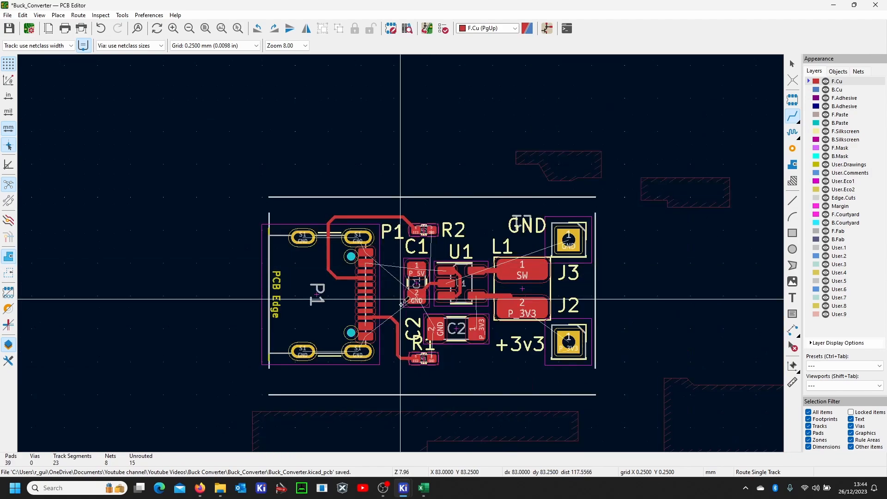
scroll(400, 255, "up", 3)
left_click(423, 240)
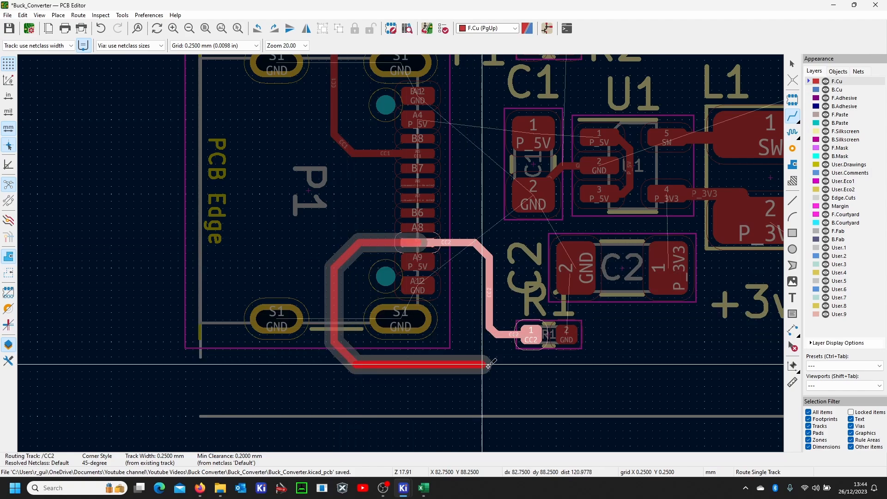
left_click(528, 340)
- Move the GND copper zone from below the board onto it, aligning its sides with the vertical board edges around P1 and J3
scroll(528, 341, "down", 2)
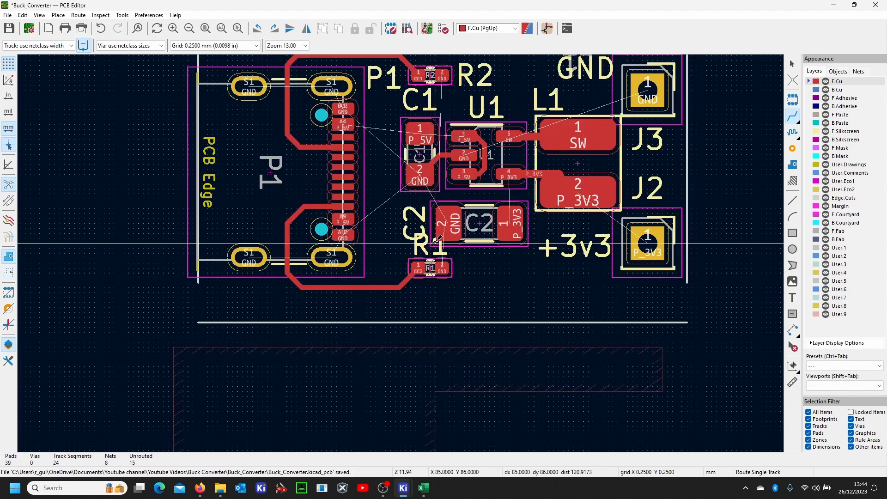
key("b")
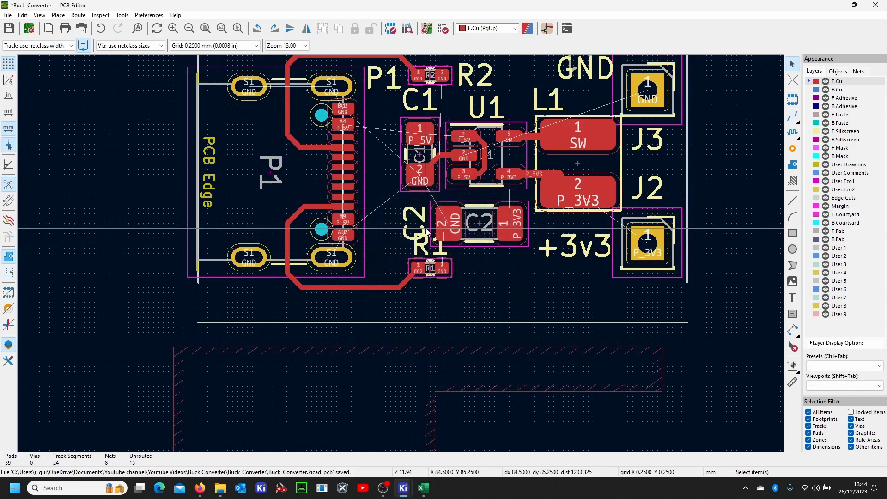
left_click(337, 350)
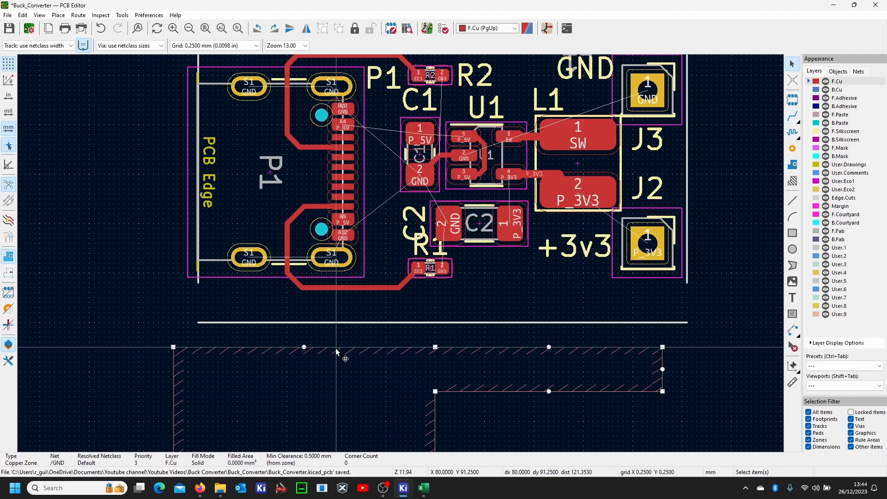
left_click_drag(336, 350, 366, 57)
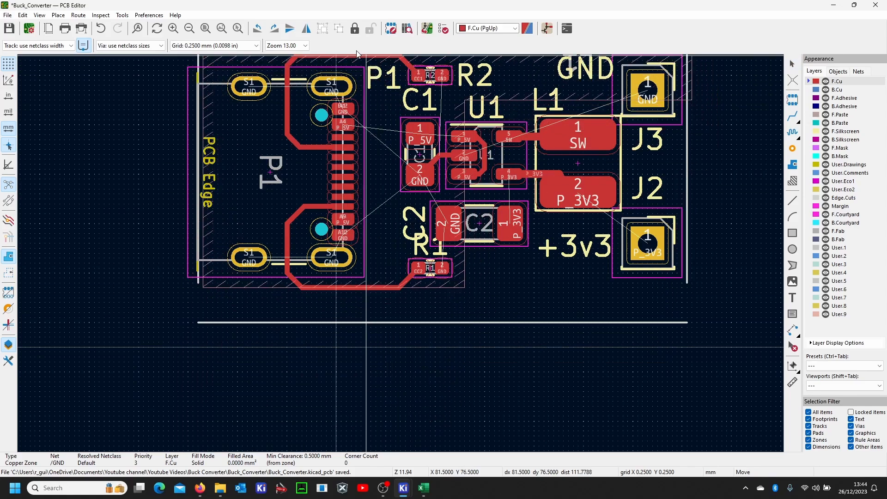
left_click(354, 58)
scroll(378, 222, "down", 1)
scroll(394, 201, "up", 2)
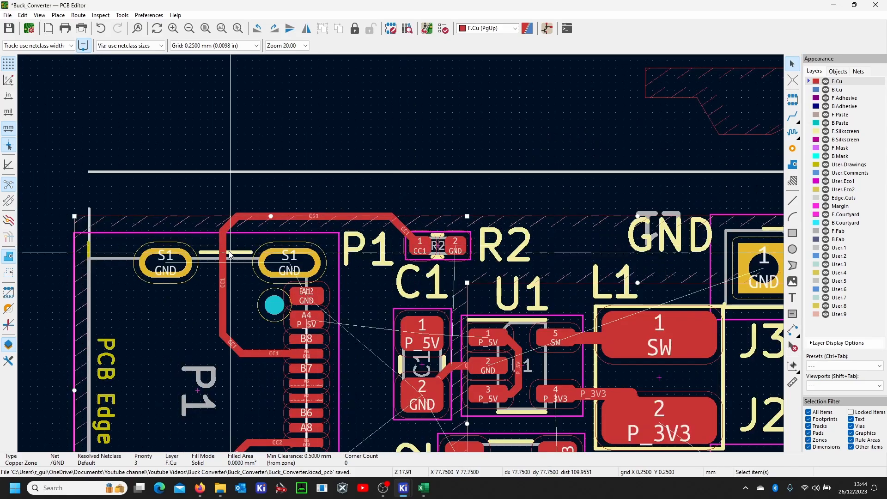
scroll(11, 208, "up", 1)
left_click_drag(554, 267, 580, 254)
scroll(581, 254, "down", 3)
scroll(406, 257, "down", 5)
scroll(484, 269, "up", 5)
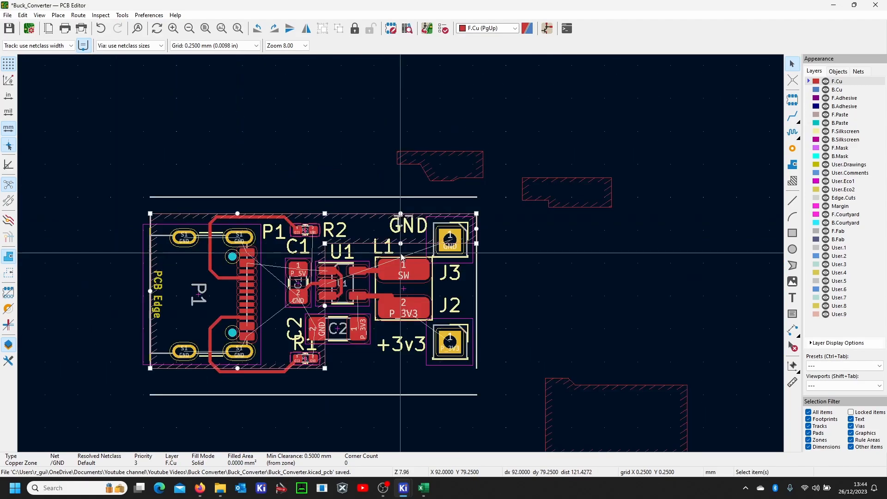
- Move the SW copper zone over U1 pin 5 and L1 pad 1, and refill all zones
left_click(588, 208)
key("m")
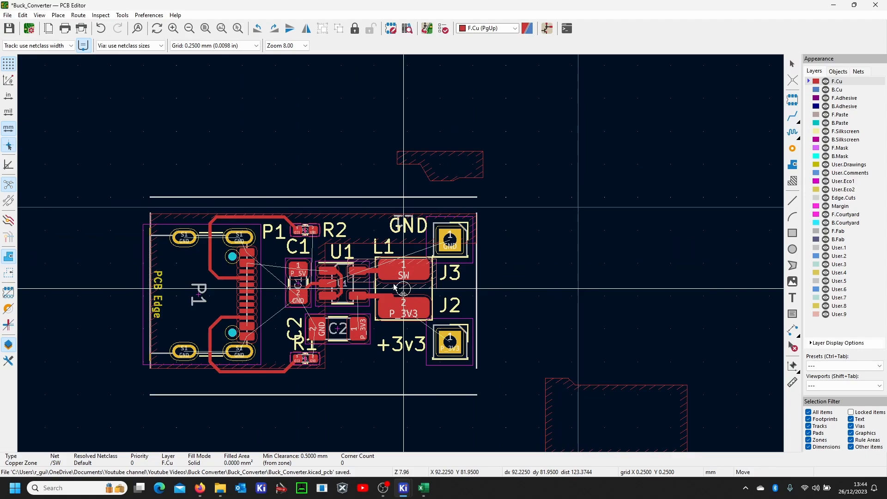
left_click(406, 293)
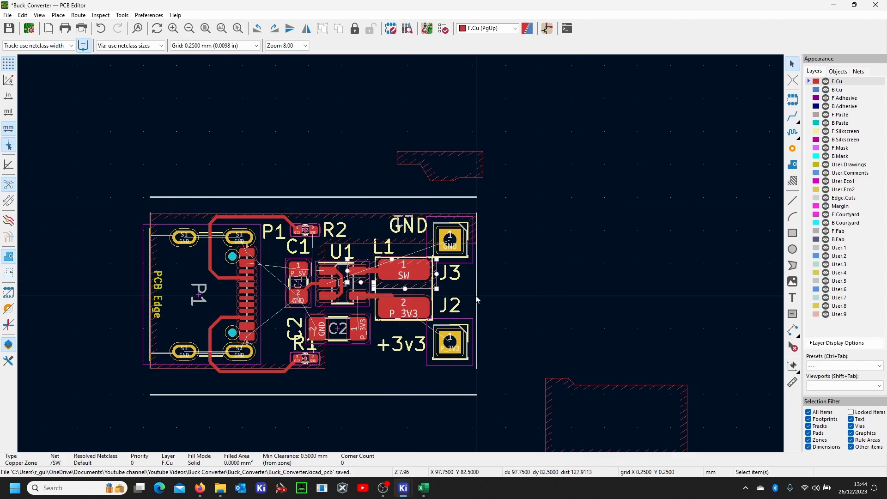
key("b")
left_click(573, 383)
left_click_drag(573, 385, 504, 273)
key("ctrl+z")
scroll(616, 370, "down", 3)
scroll(306, 239, "up", 3)
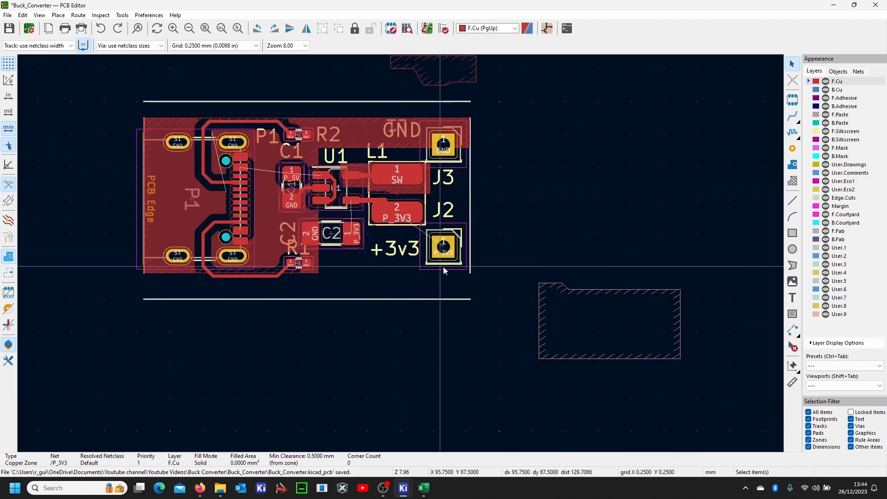
- Move the P_3V3 copper zone over U1 pin 4, C2 pad 1, L1 pad 2 and J2
scroll(513, 282, "up", 2)
left_click(545, 306)
key("m")
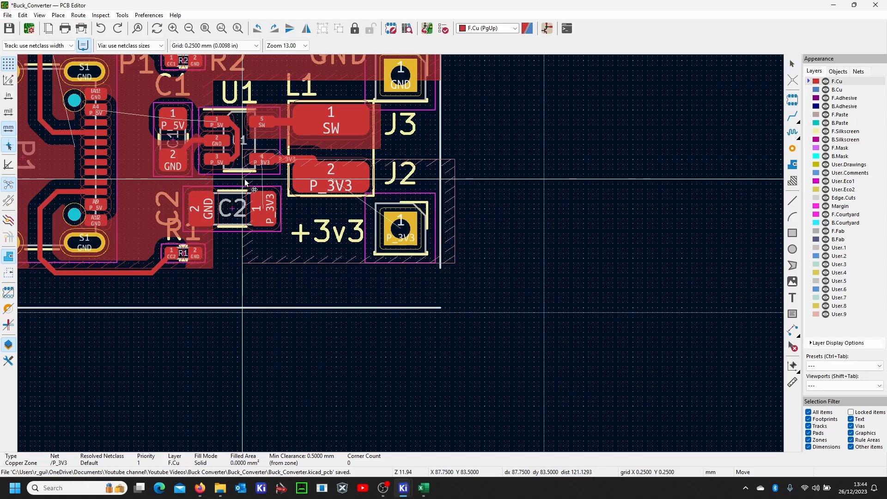
left_click(248, 183)
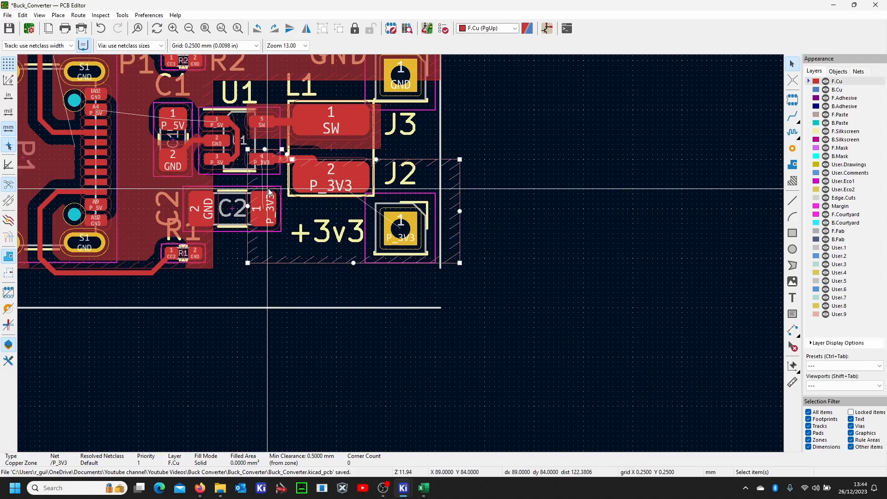
- Pull the P_3V3 zone's outer side beside J2 in to the board edge at X 97.75 mm and refill all zones
left_click_drag(460, 162, 437, 163)
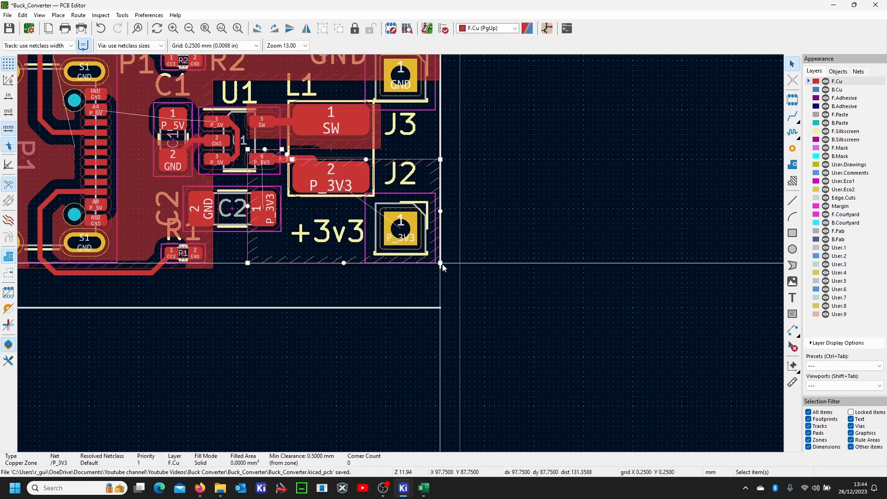
key("b")
key("F4")
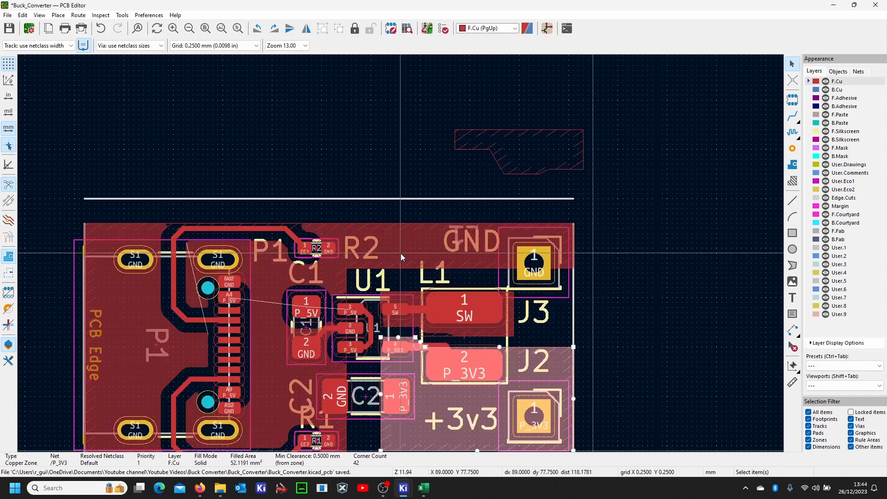
- Move the P_5V copper zone between P1 pad A4, C1 pad 1 and U1 pin 1, and refill all zones
left_click(549, 162)
left_click(539, 130)
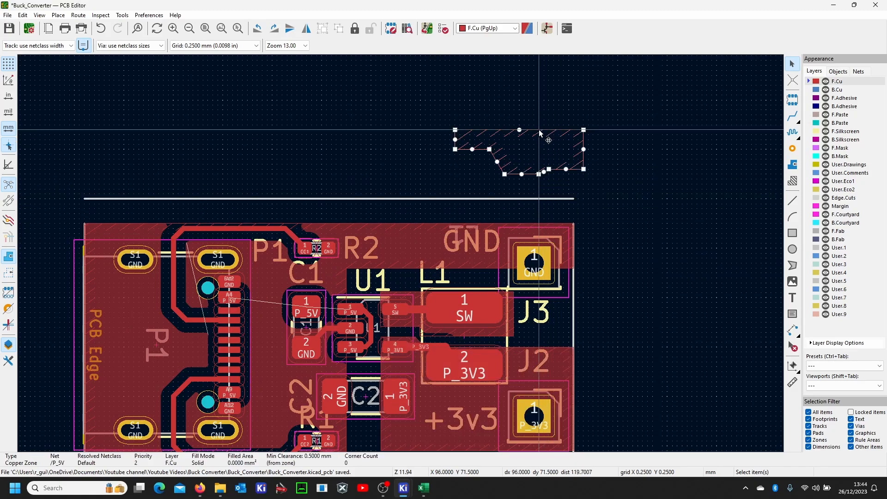
mouse_move(539, 131)
left_mouse_down()
mouse_move(544, 153)
mouse_move(352, 259)
mouse_move(326, 342)
mouse_move(296, 275)
mouse_move(293, 293)
left_mouse_up()
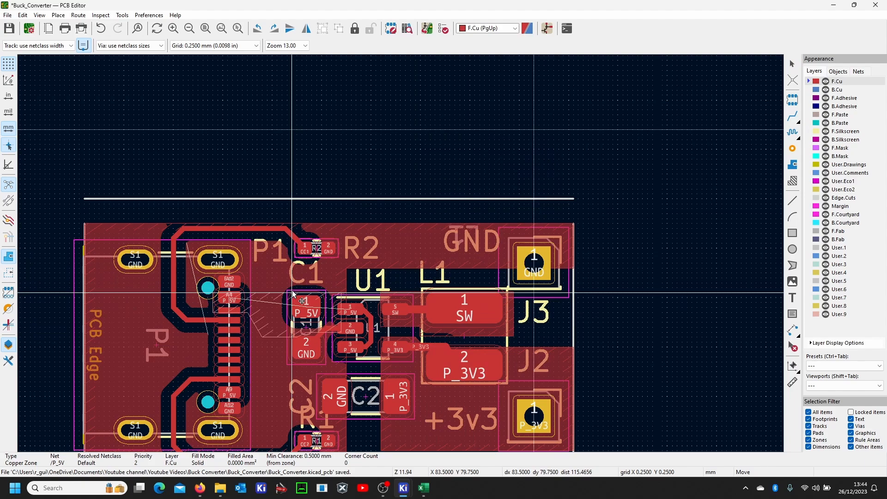
scroll(305, 291, "up", 3)
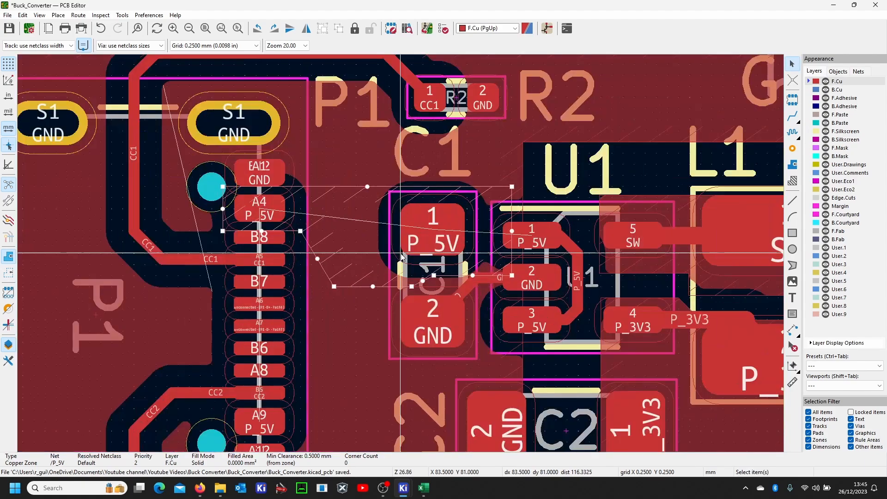
left_click(408, 233)
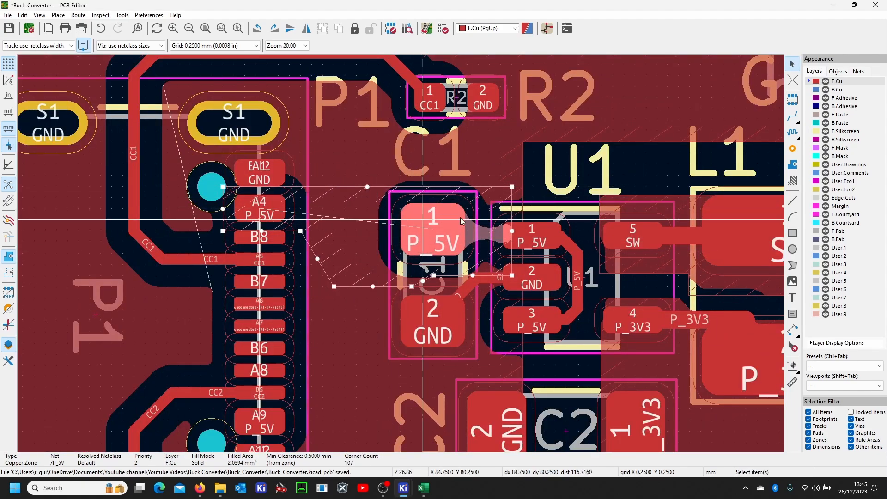
scroll(408, 233, "down", 2)
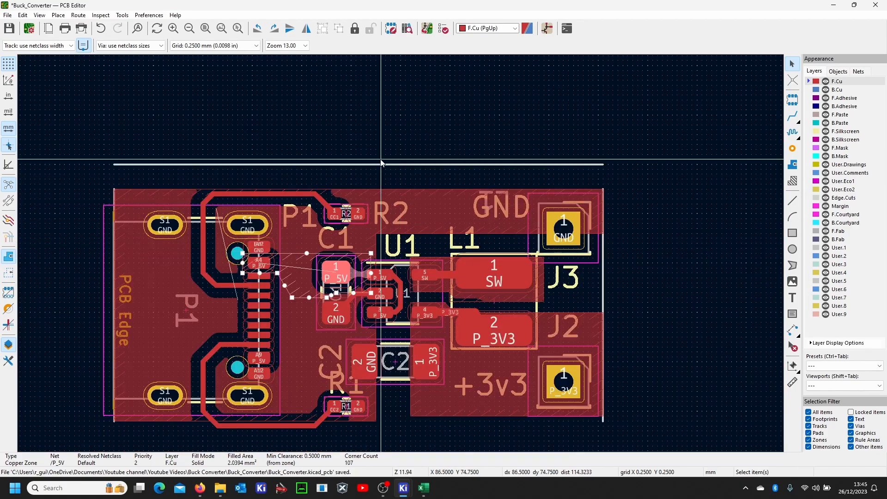
- Split the GND zone's vertical edge near U1 pin 2 and pull the new corner in to P1's pads at X 79.25, Y 81.75 mm
left_click(377, 271)
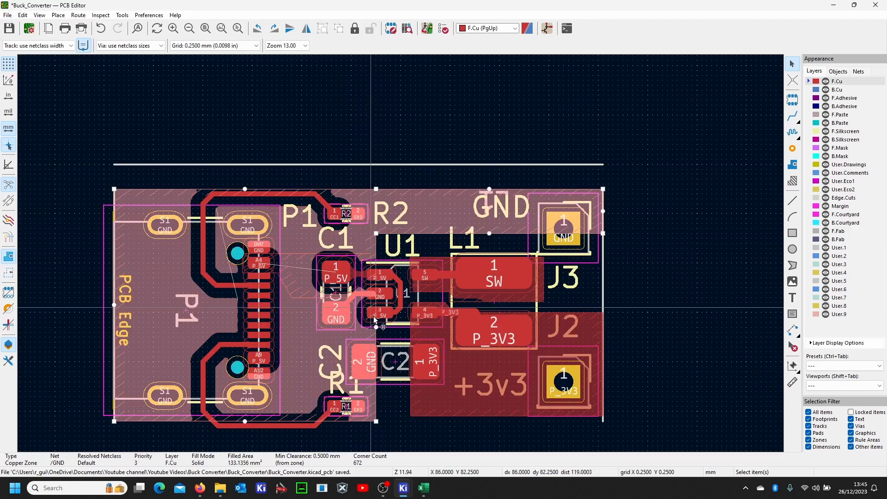
scroll(400, 253, "up", 4)
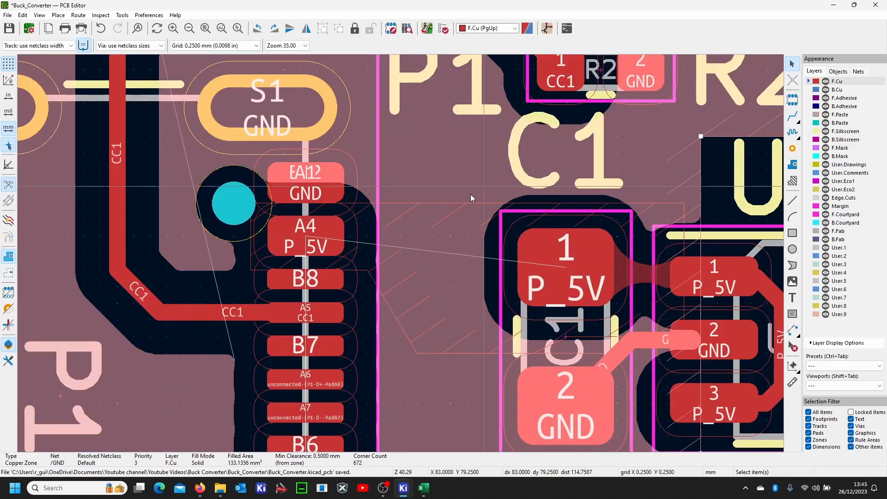
scroll(250, 198, "down", 2)
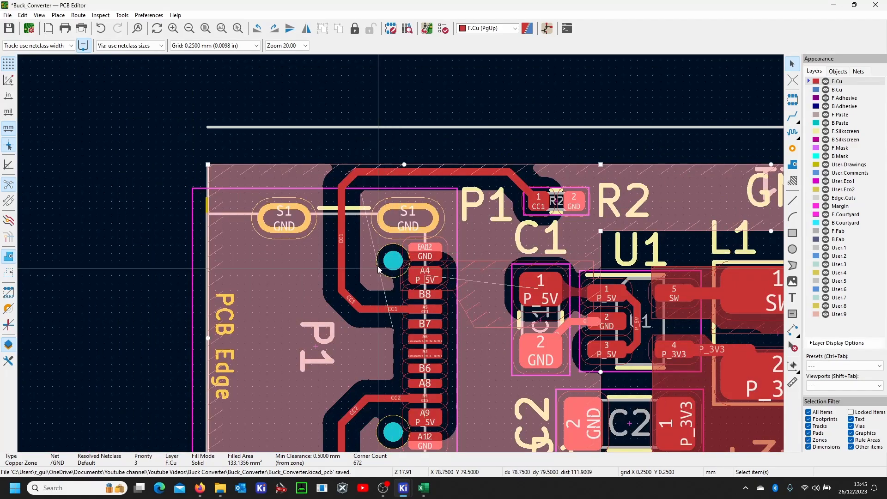
scroll(579, 327, "down", 2)
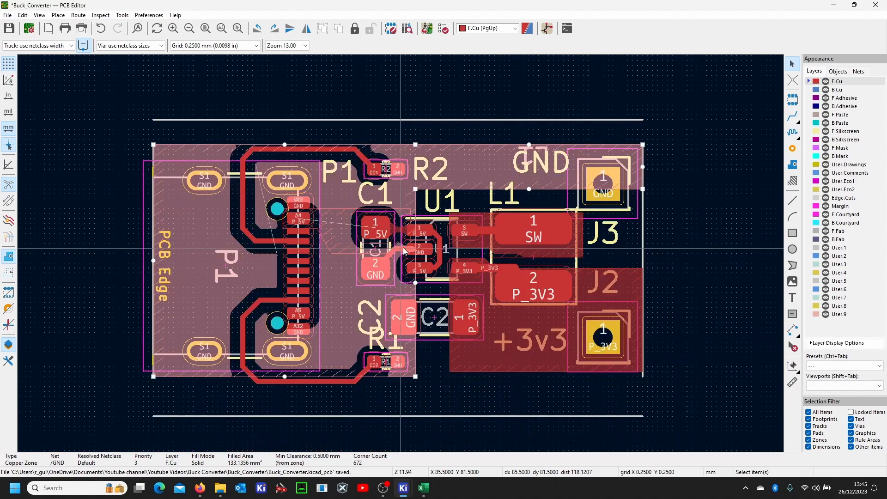
scroll(417, 194, "up", 1)
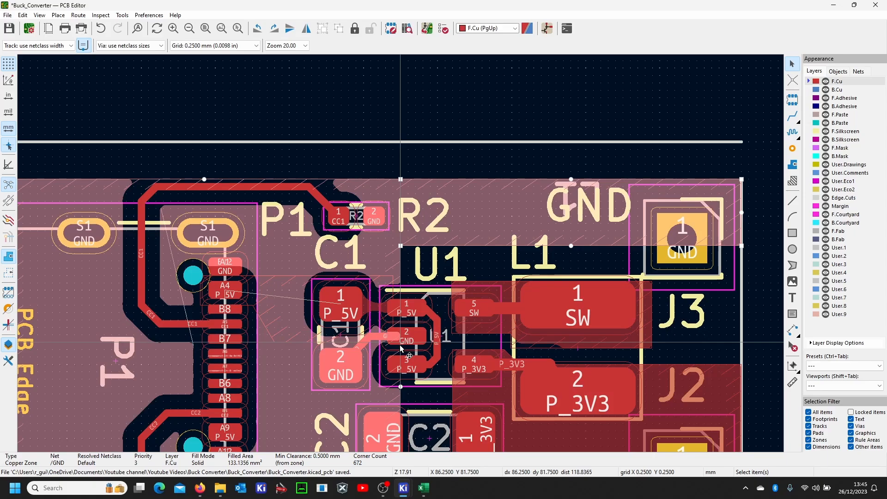
left_click_drag(400, 345, 400, 345)
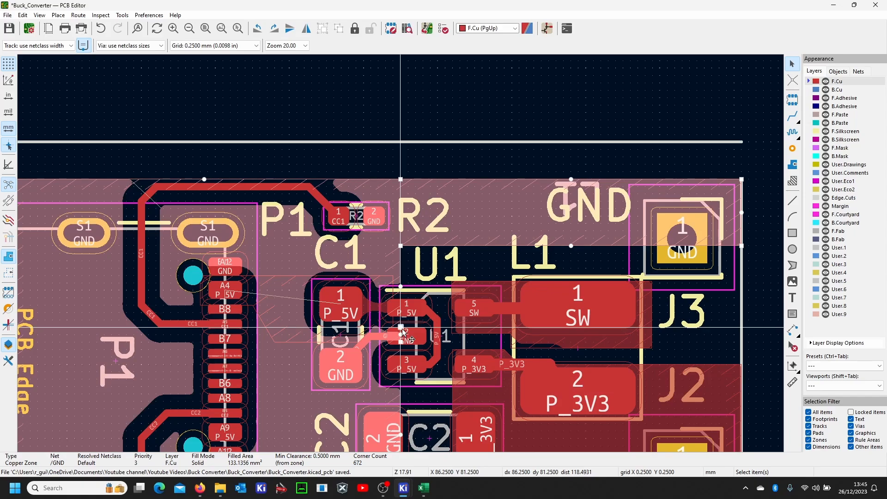
left_click_drag(401, 329, 230, 343)
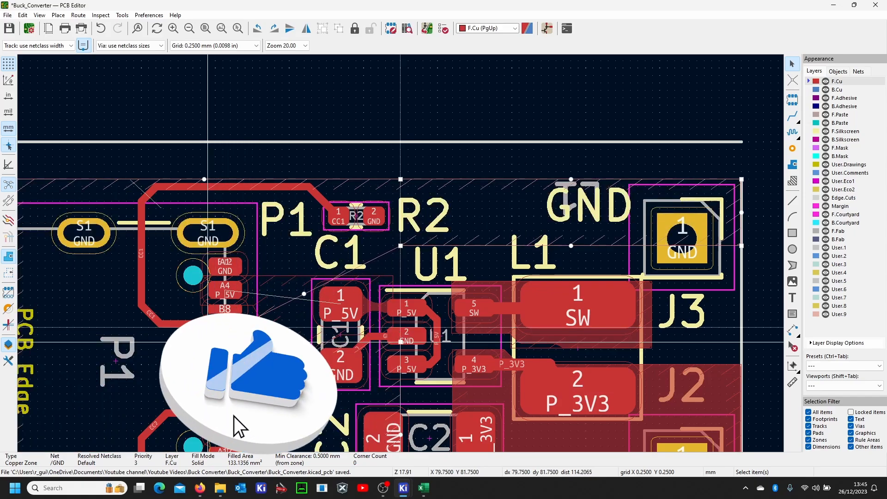
left_click_drag(209, 344, 193, 341)
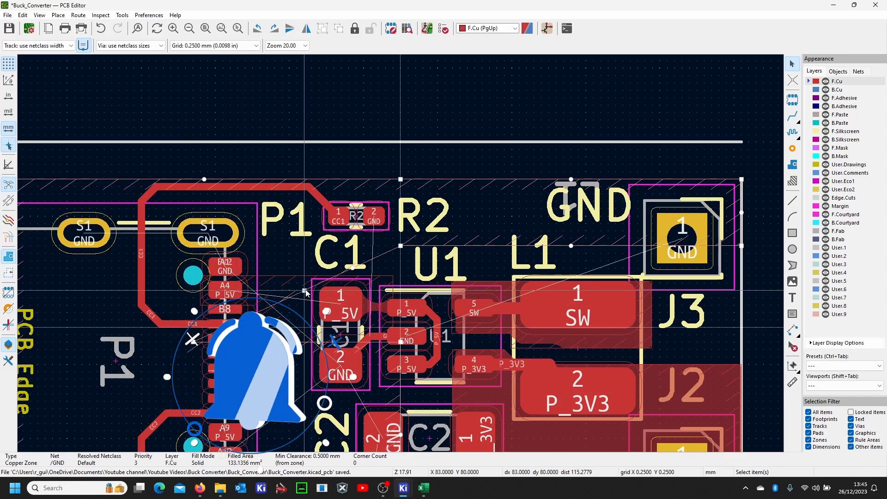
- Square off the GND zone cutout with a corner at X 79.25, Y 78.5 mm near P1's upper shield pad and refill all zones
left_click_drag(306, 293, 304, 291)
left_click_drag(194, 276, 192, 249)
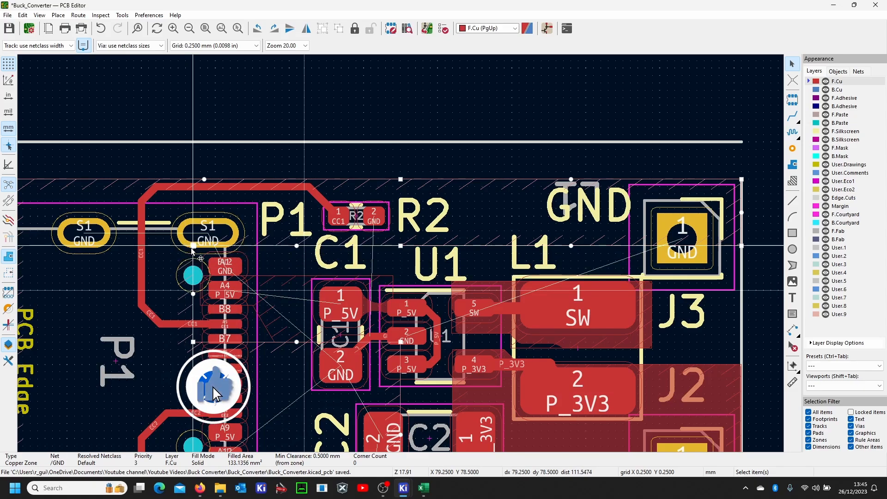
scroll(297, 341, "down", 2)
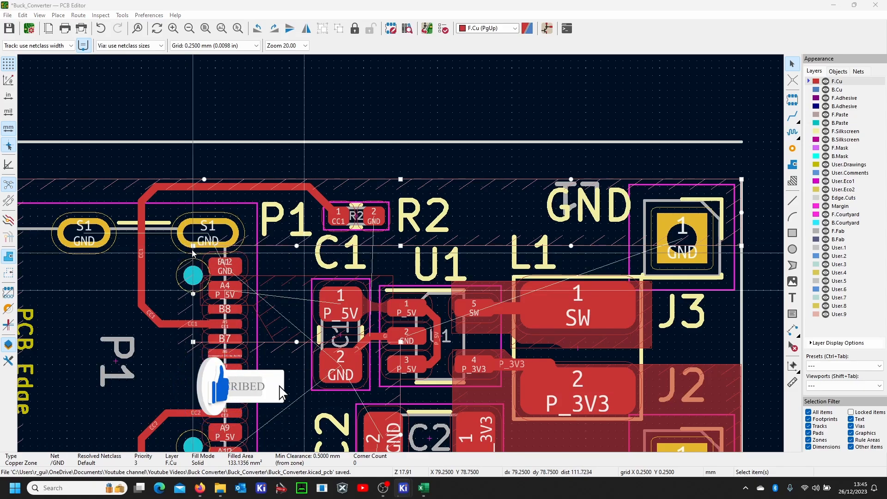
key("b")
scroll(391, 251, "up", 3)
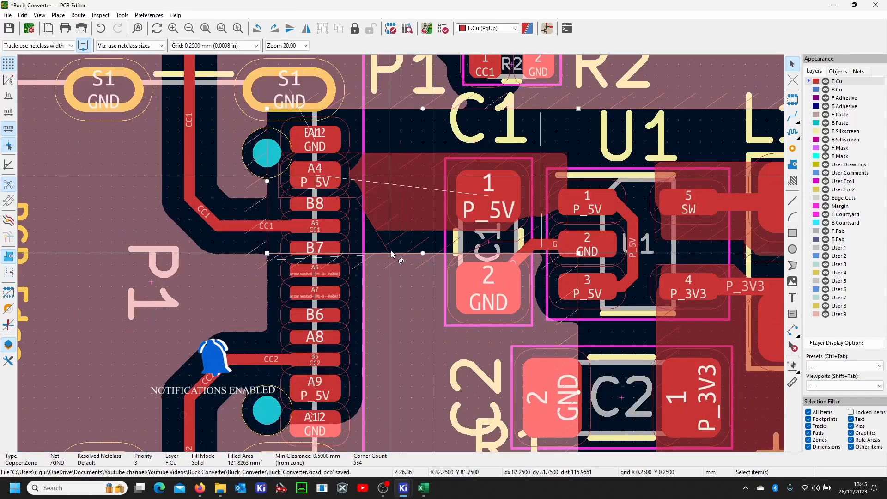
- Set the P_5V zone's clearance to 0.3 mm and refill all zones
left_click(356, 158)
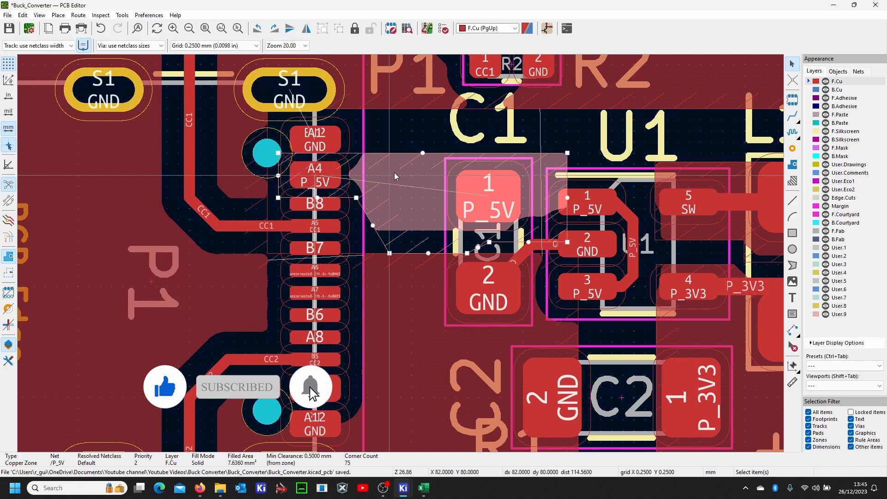
double_click(392, 156)
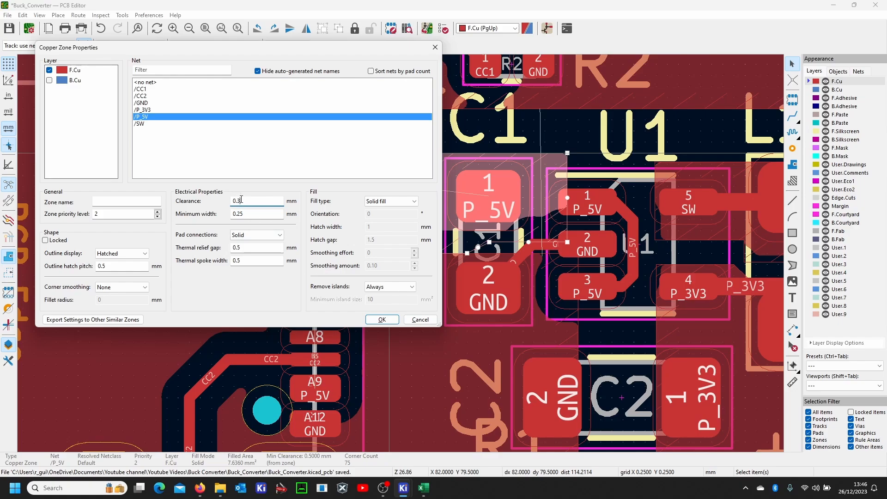
left_click(366, 320)
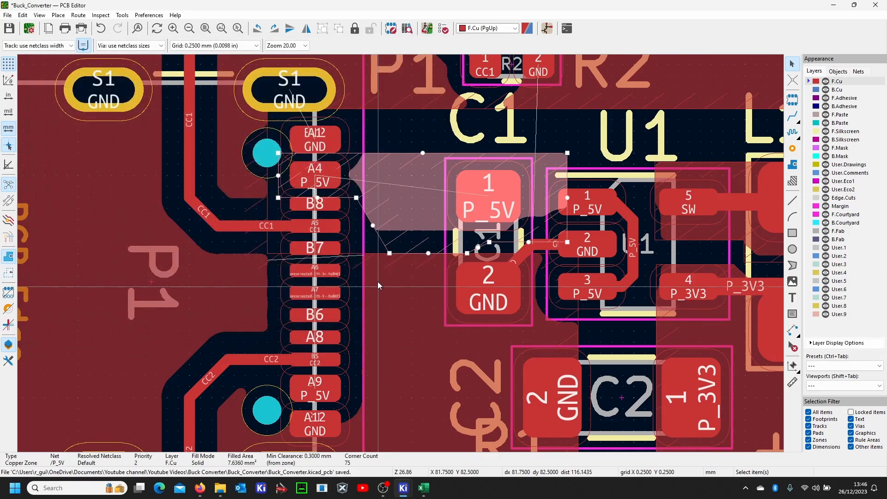
key("b")
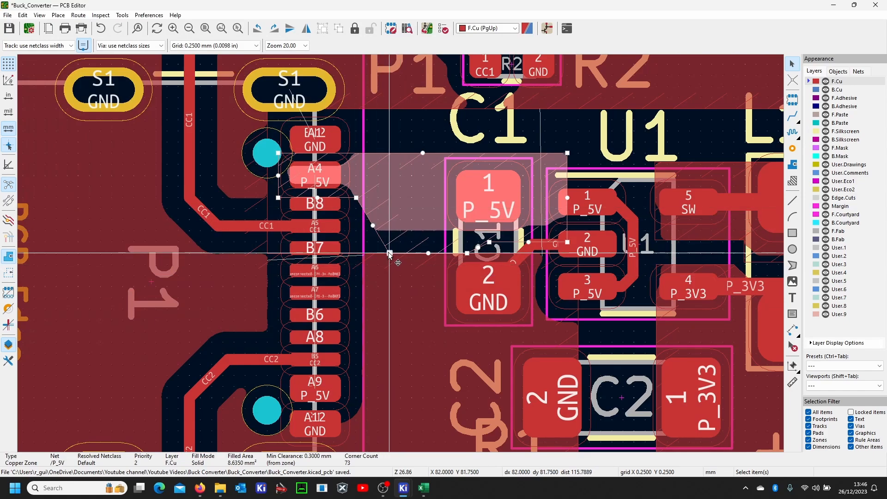
- Extend the P_5V zone's edge past U1 pins 1 and 2 to X 87.25 mm and refill all zones
left_click_drag(567, 241, 611, 242)
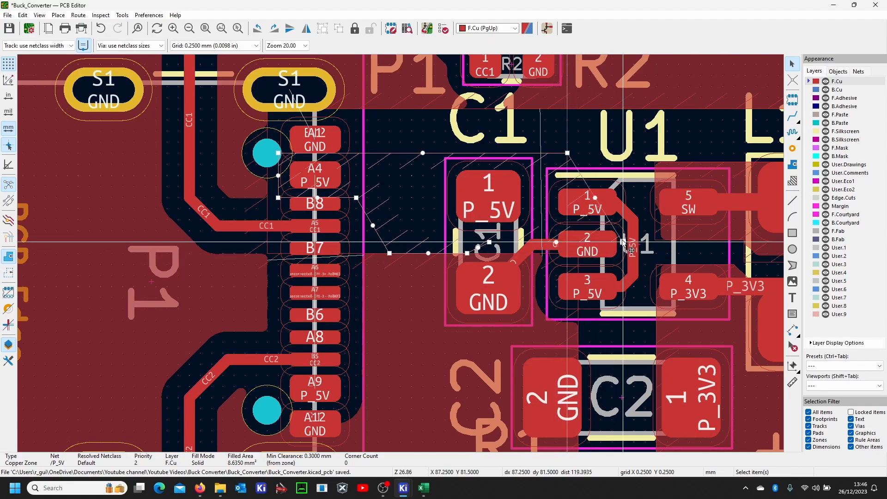
left_click_drag(567, 152, 612, 152)
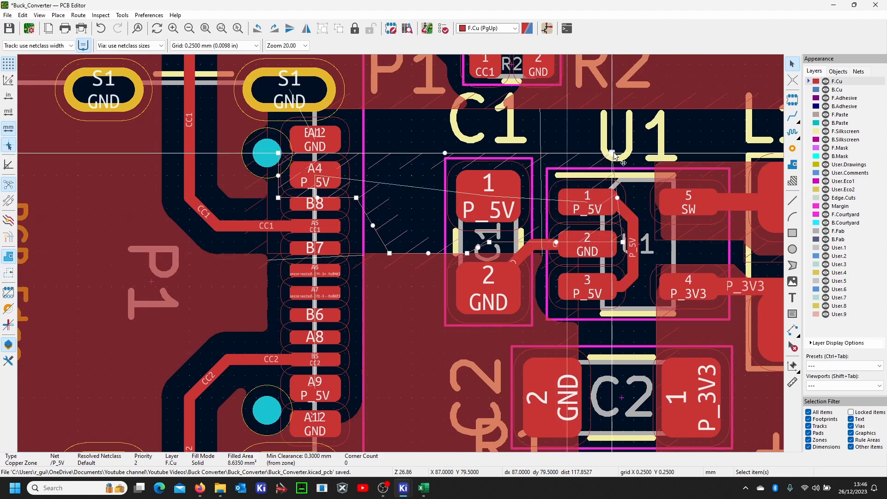
key("b")
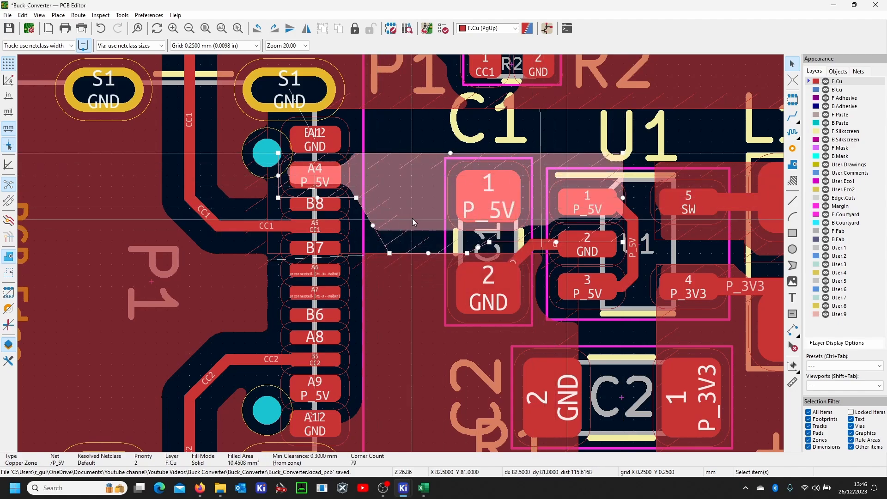
left_click(424, 141)
scroll(401, 253, "down", 2)
scroll(400, 253, "up", 2)
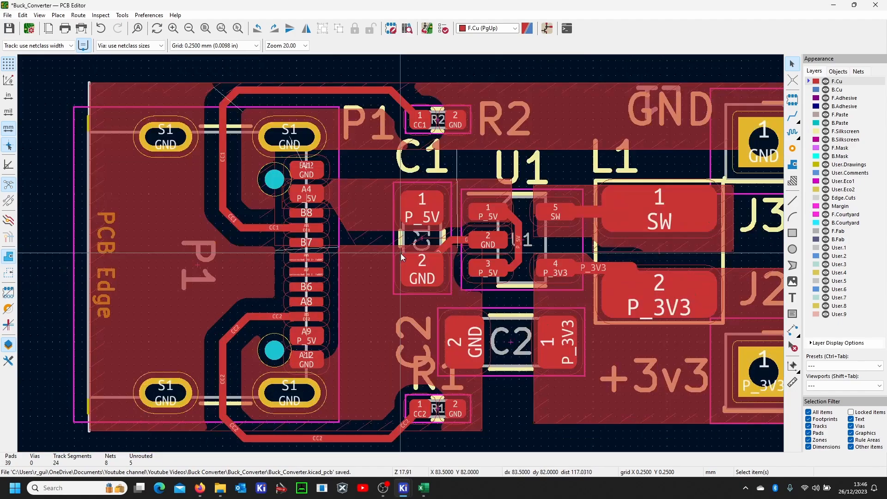
key("b")
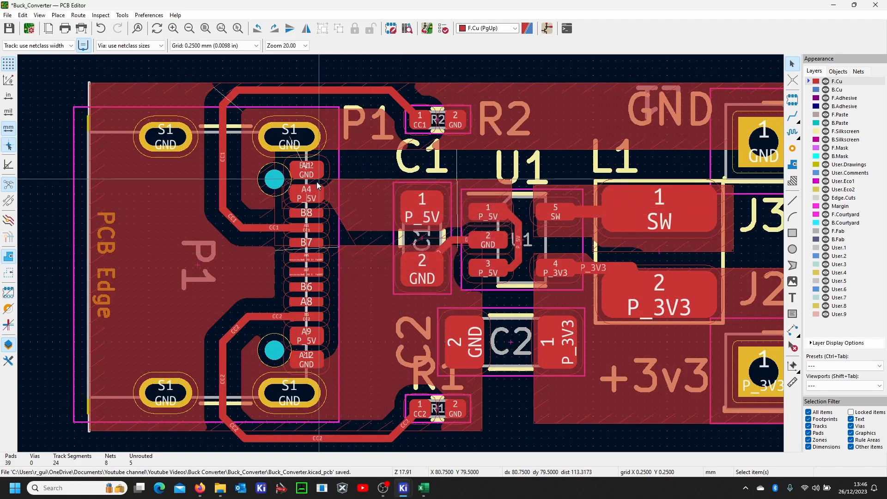
- Review the board outline, the CC tracks and the copper zones between P1, C1 and U1
scroll(460, 312, "down", 4)
scroll(378, 197, "up", 2)
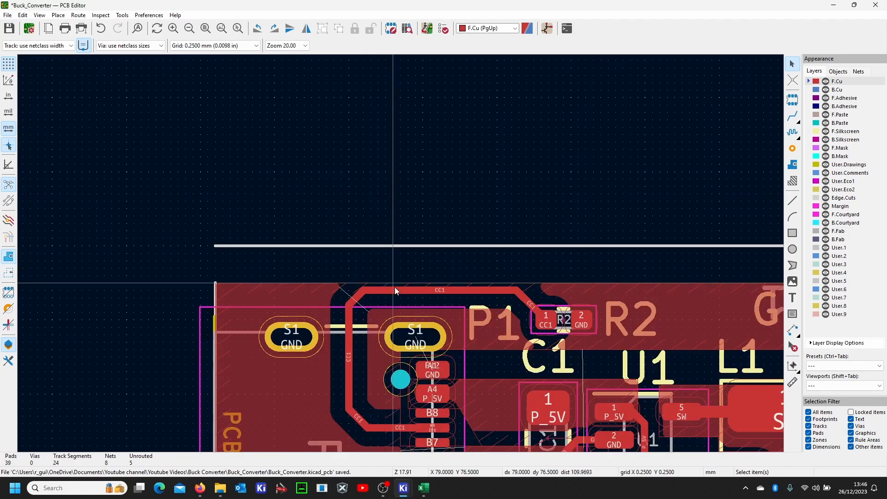
scroll(437, 326, "down", 1)
scroll(459, 347, "down", 2)
scroll(401, 253, "up", 3)
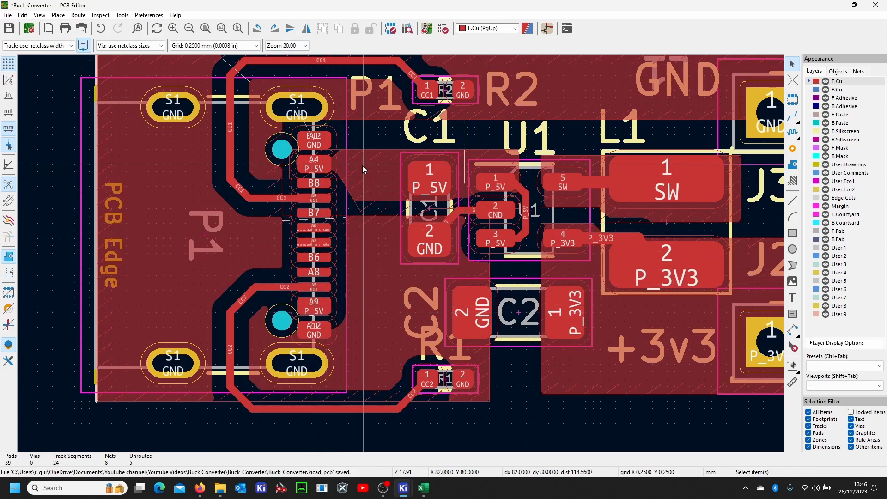
scroll(352, 229, "up", 3)
scroll(415, 230, "down", 3)
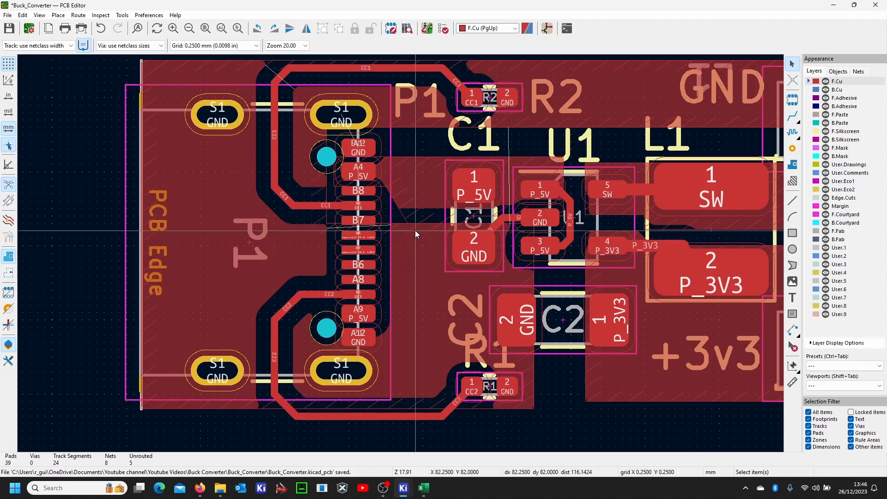
- Extend the GND zone cutout beside P1 down to corners at X 79.25 and X 83.25, Y 85.25 mm, and refill all zones
left_click(415, 230)
left_click(421, 233)
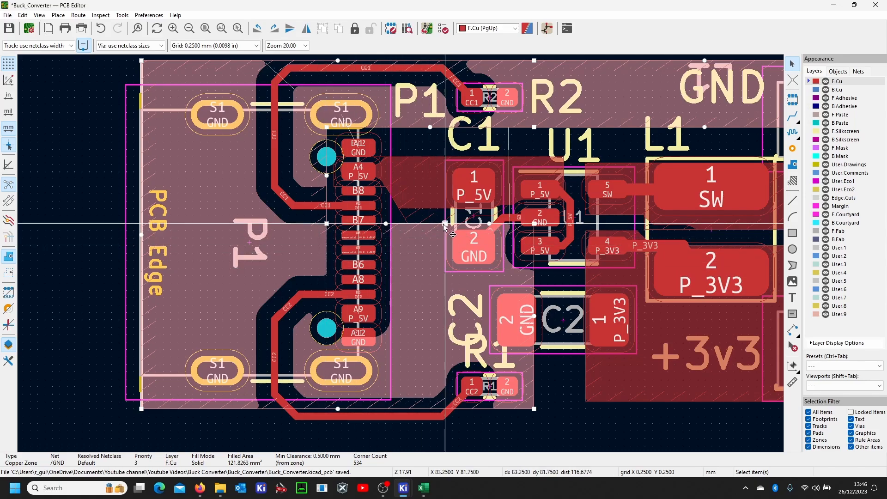
left_click_drag(444, 224, 444, 276)
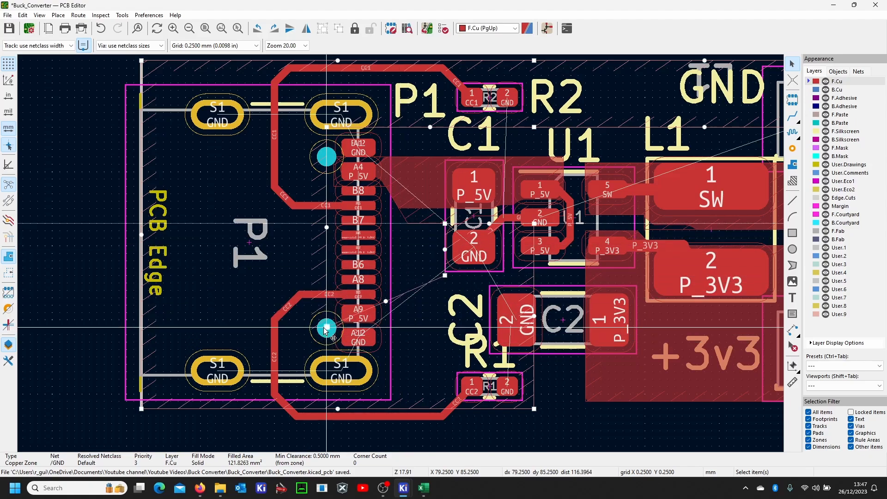
left_click_drag(445, 274, 445, 326)
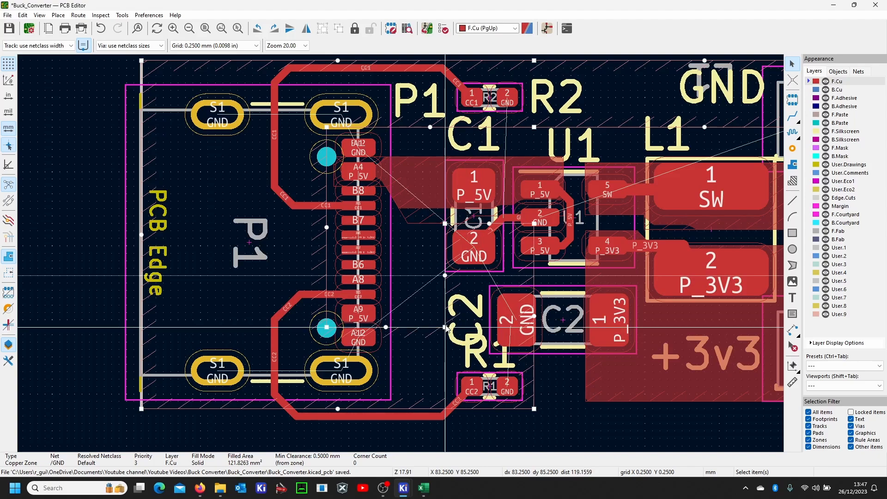
key("b")
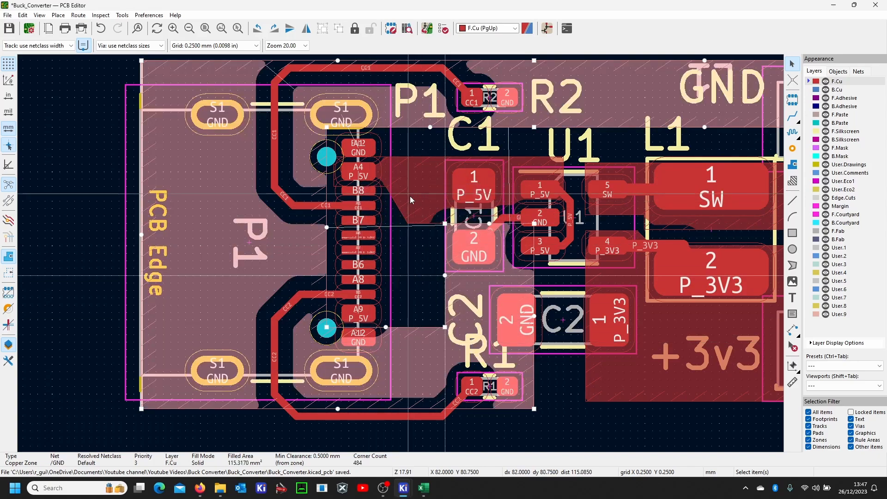
- Extend the P_5V zone down along P1's pads and around pad A9, with corners at X 79.25, Y 84.25 and Y 85.25 mm
left_click(428, 261)
left_click(424, 221)
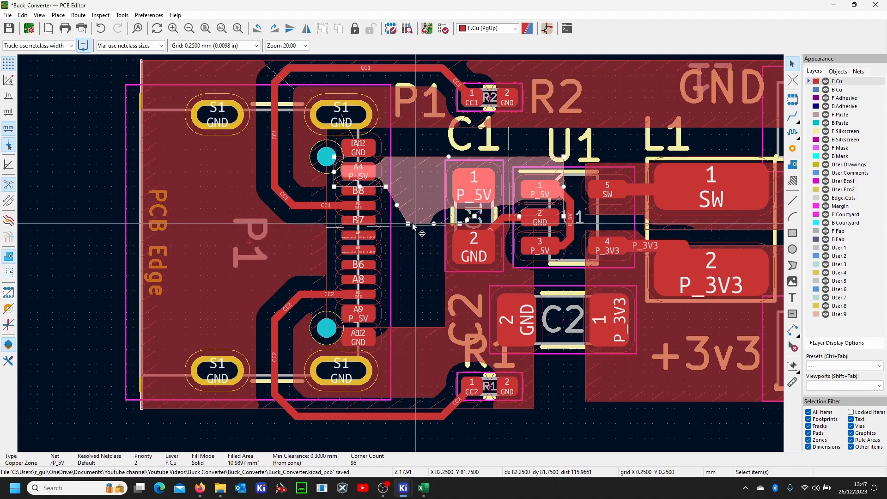
left_click_drag(408, 224, 386, 297)
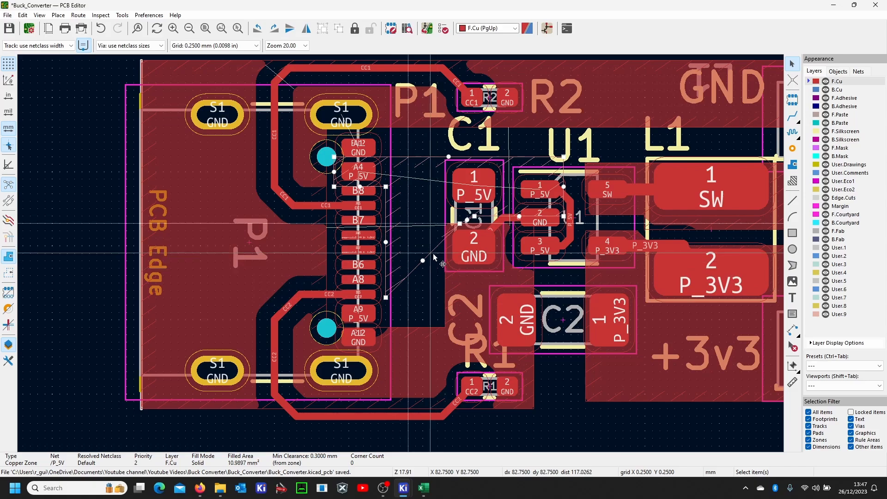
left_click_drag(386, 298, 327, 297)
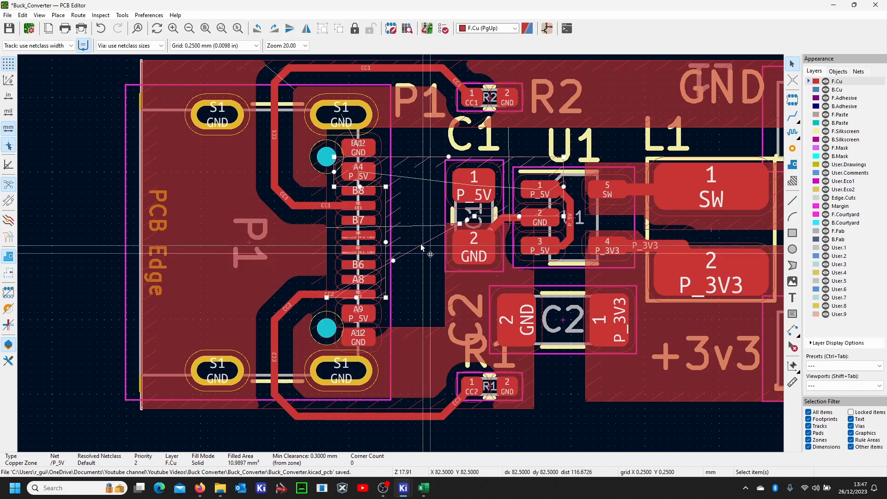
left_click_drag(425, 246, 327, 327)
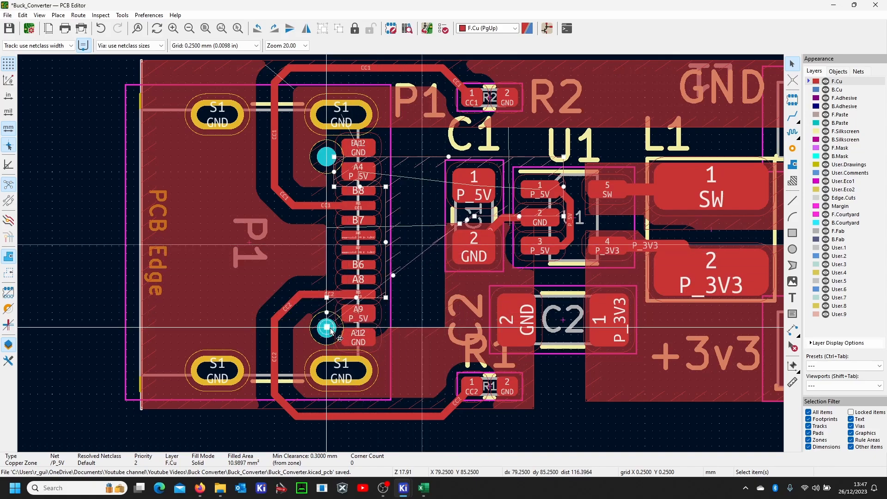
- Square off the P_5V zone beside C1 with corners at X 83.25, Y 81.5 mm and X 83.25, Y 85.25 mm
left_click_drag(458, 230, 445, 216)
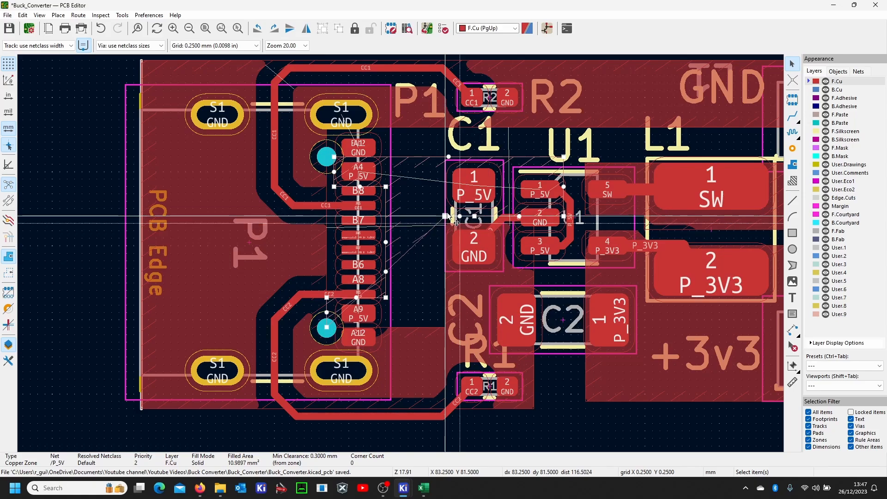
key("Insert")
left_click_drag(418, 243, 445, 327)
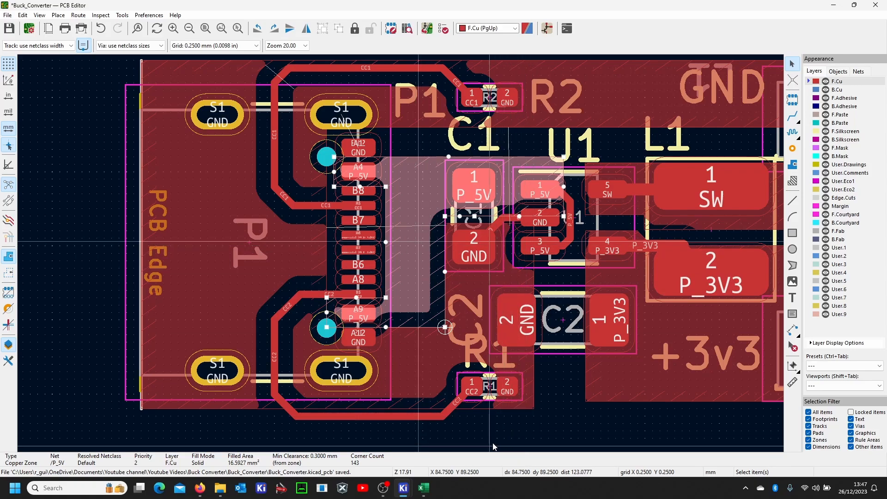
left_click(486, 431)
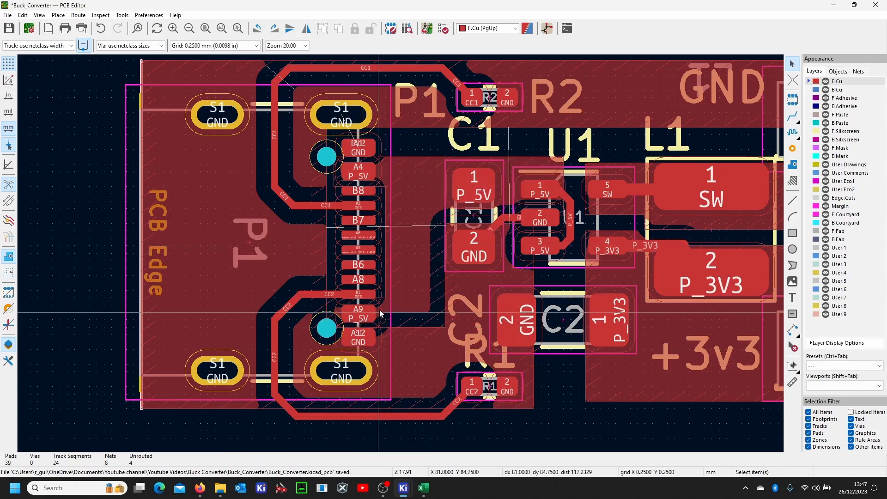
- Pull the P_5V zone's two corners beside P1 pad A9 away from the connector's lower locating hole
left_click(416, 166)
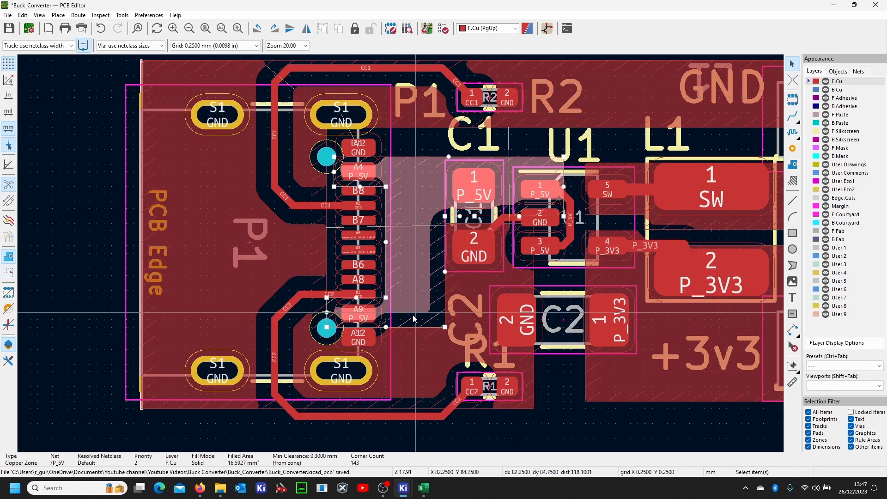
scroll(413, 318, "down", 2)
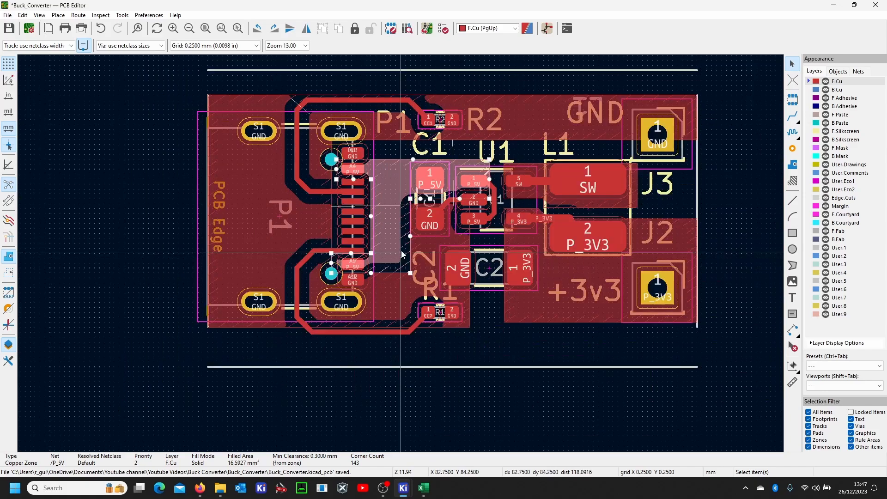
scroll(401, 251, "up", 2)
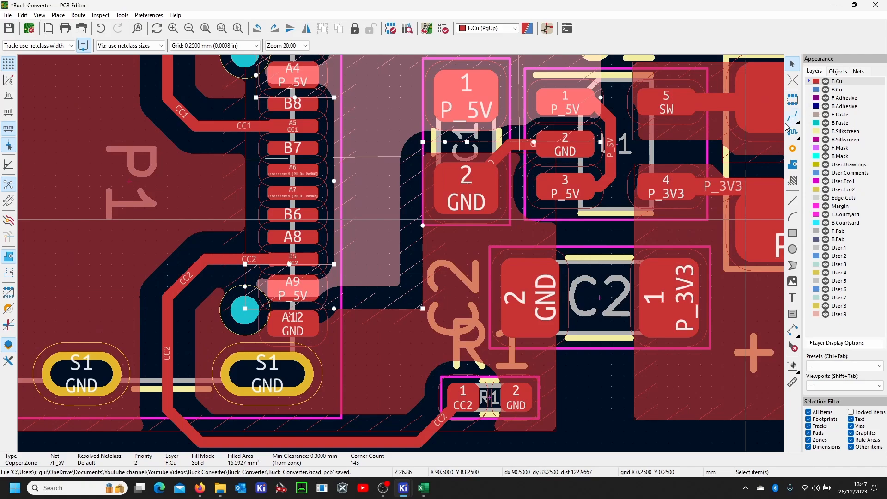
left_click_drag(245, 308, 256, 309)
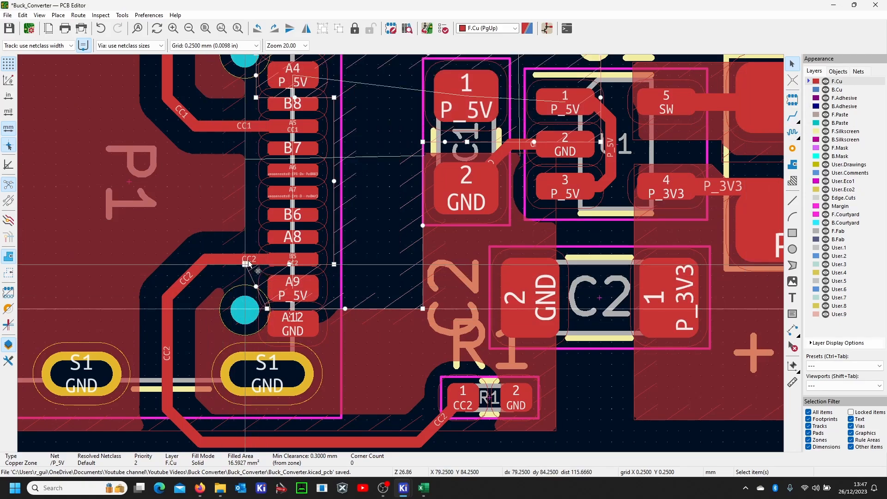
mouse_move(245, 264)
left_mouse_down()
mouse_move(267, 252)
mouse_move(256, 265)
left_mouse_up()
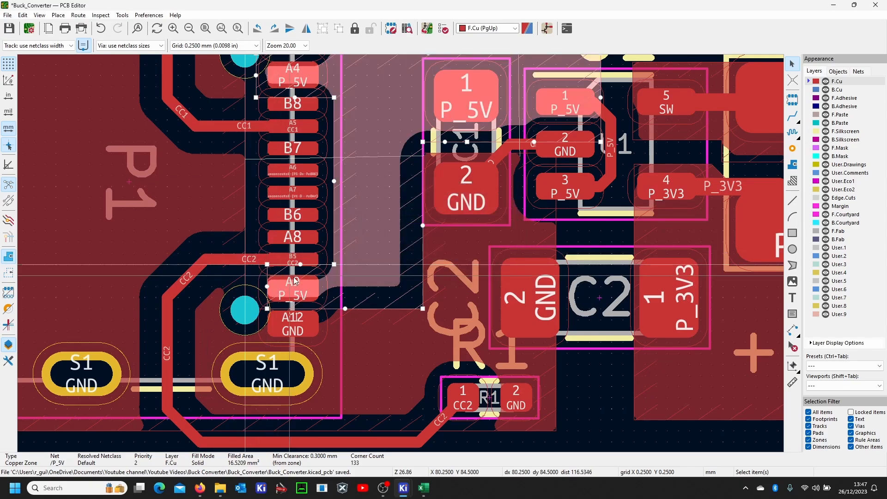
- Route a P_5V track on F.Cu from P1 pad A9 up to C1 pad 1 and refill all zones
scroll(401, 257, "down", 2)
scroll(400, 257, "up", 2)
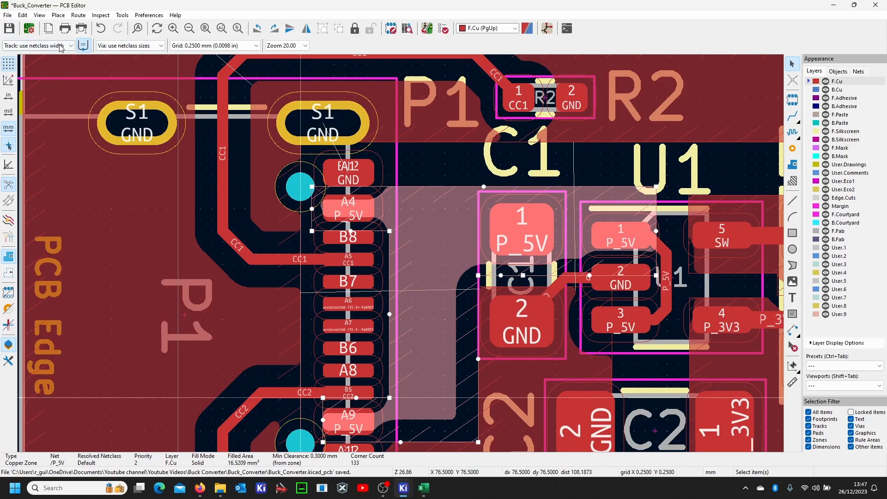
left_click(195, 48)
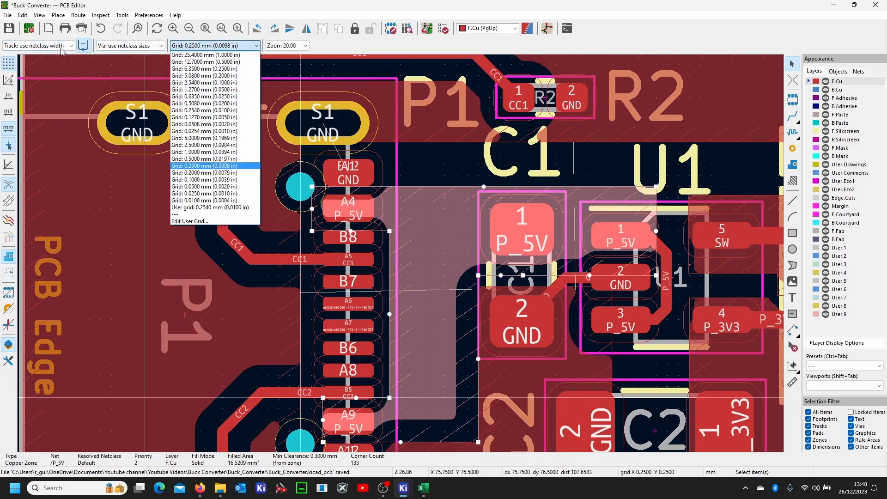
left_click(60, 47)
left_click(792, 116)
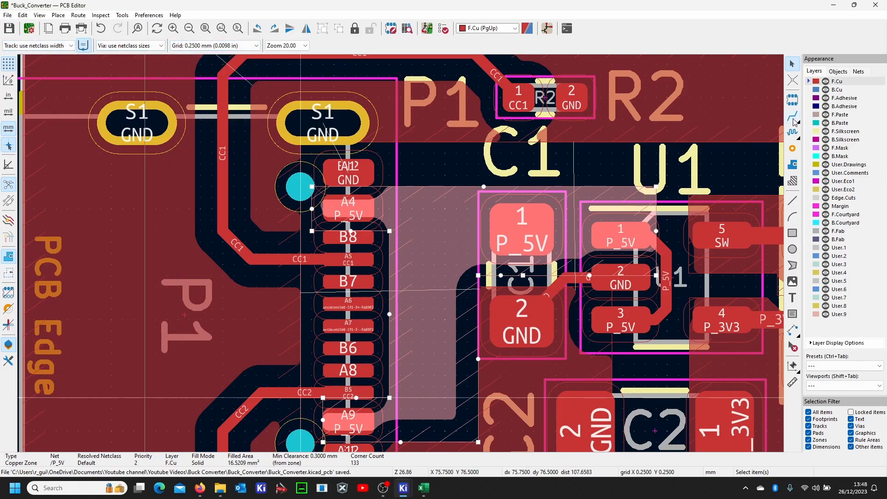
scroll(305, 349, "up", 2)
left_click(304, 349)
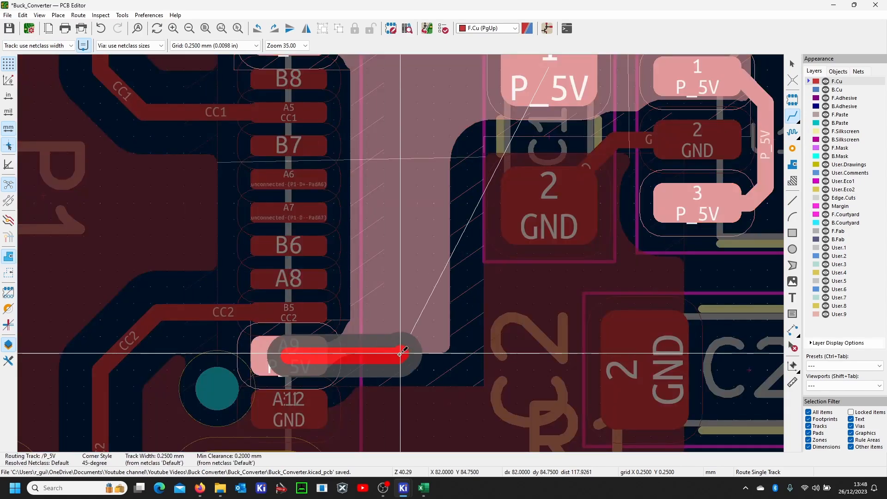
left_click(403, 321)
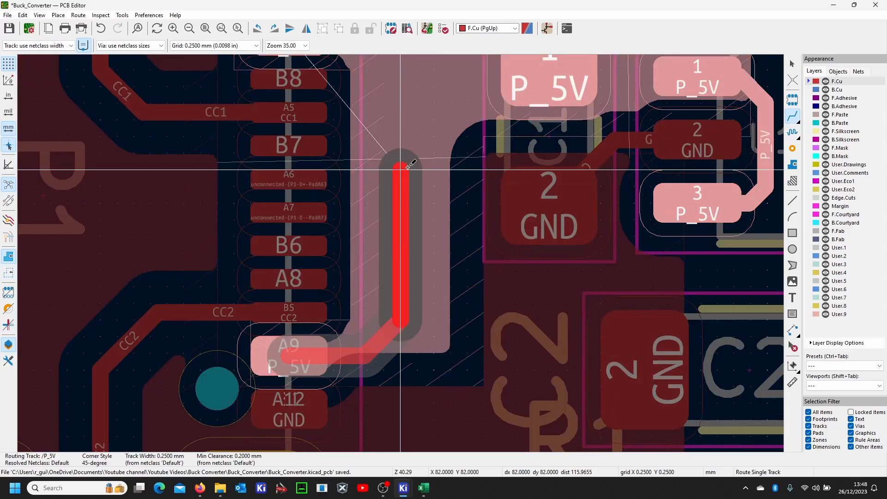
double_click(441, 73)
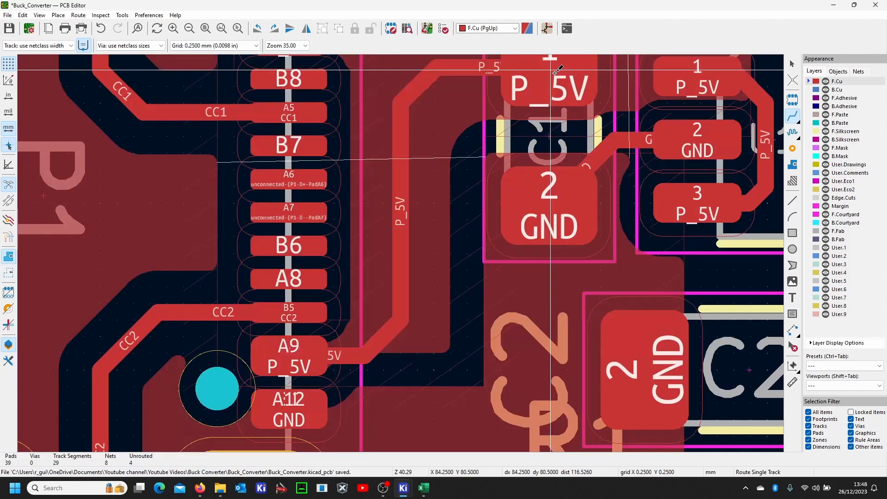
key("b")
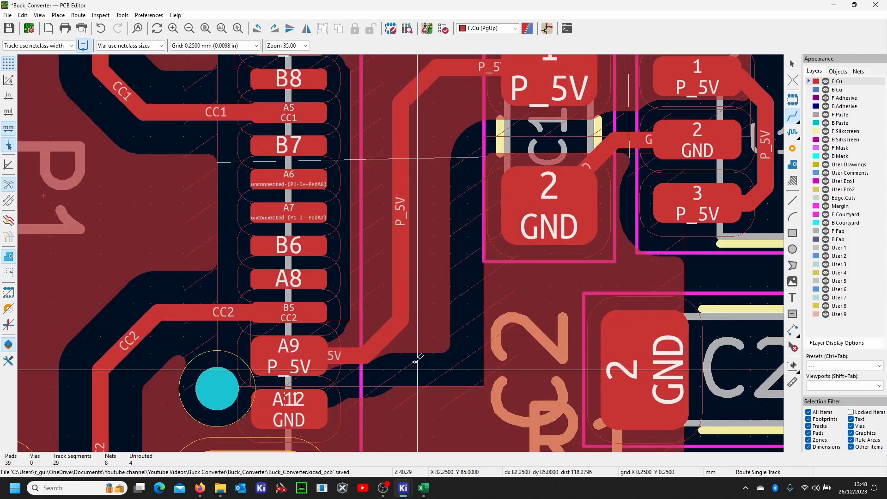
- Set the width of the P_5V track segment leaving P1 pad A9 to 0.5 mm
left_click(342, 357)
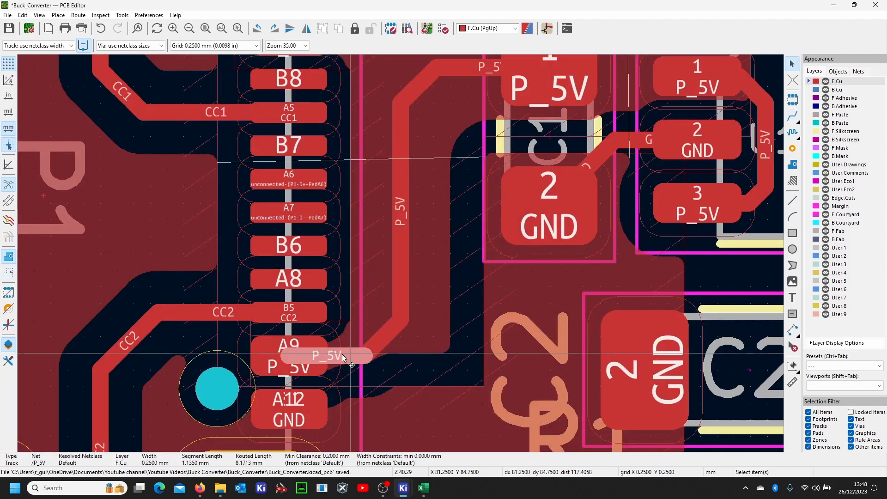
double_click(342, 354)
type("0.")
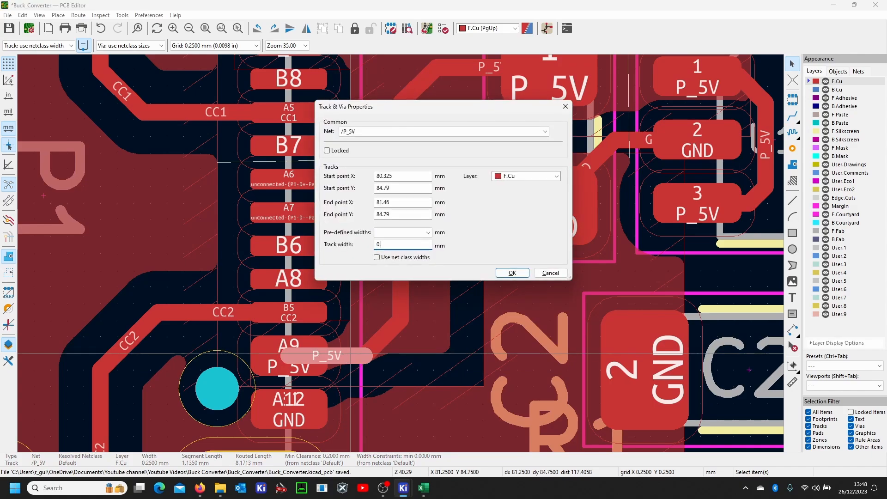
type("5")
key("Return")
- Open the track properties for the diagonal and vertical P_5V segments between P1 pad A9 and C1
left_click(394, 331)
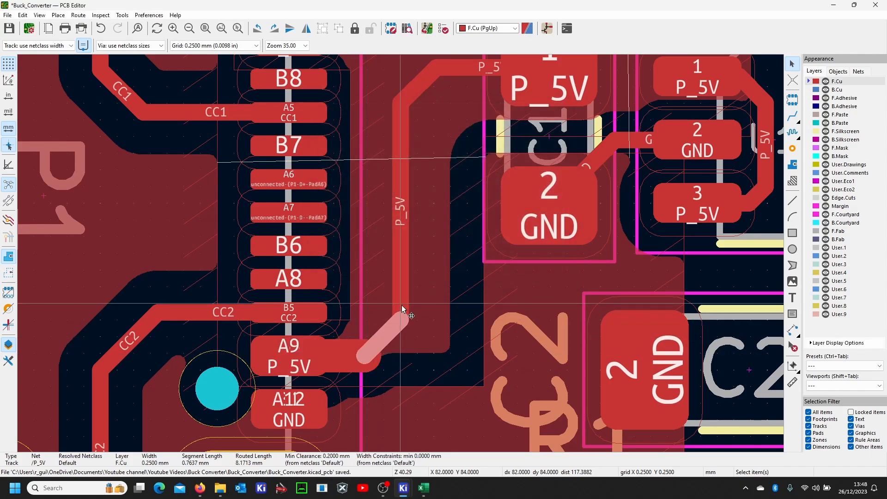
left_click(403, 284, "shift")
double_click(403, 283)
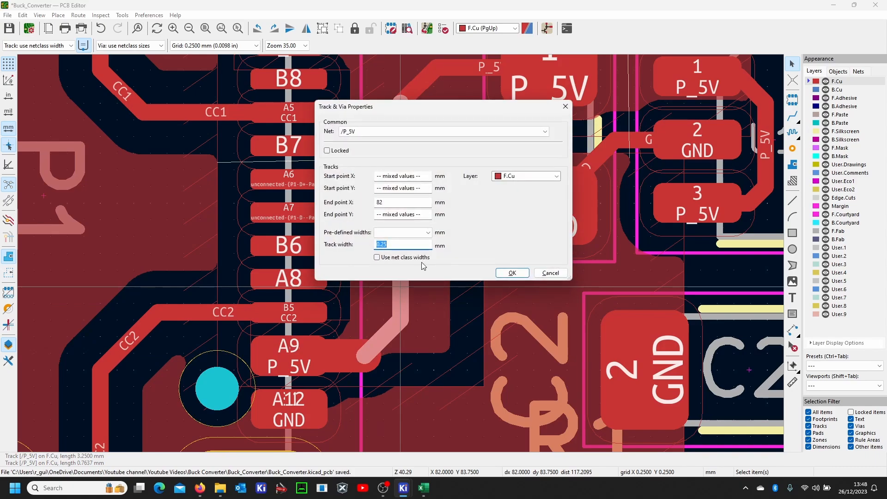
- Set the track width of the selected P_5V segments beside connector P1 to 0.5 mm and refill all zones
type("0.5")
key("Return")
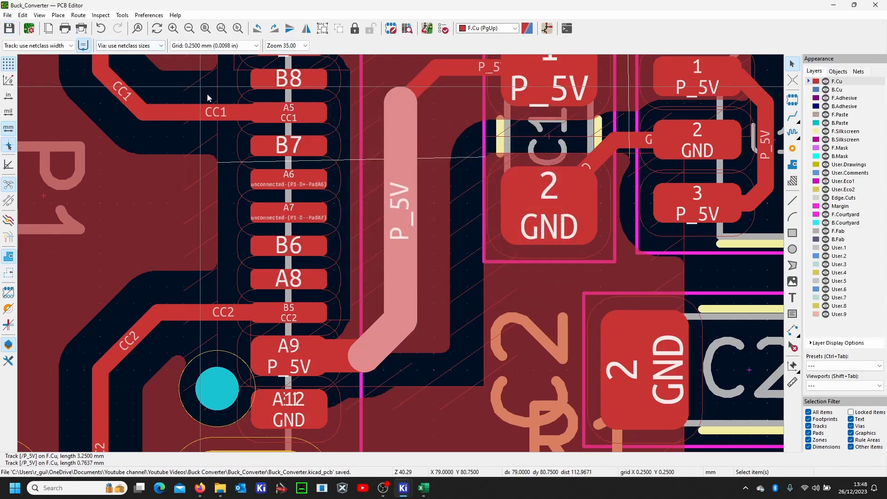
key("b")
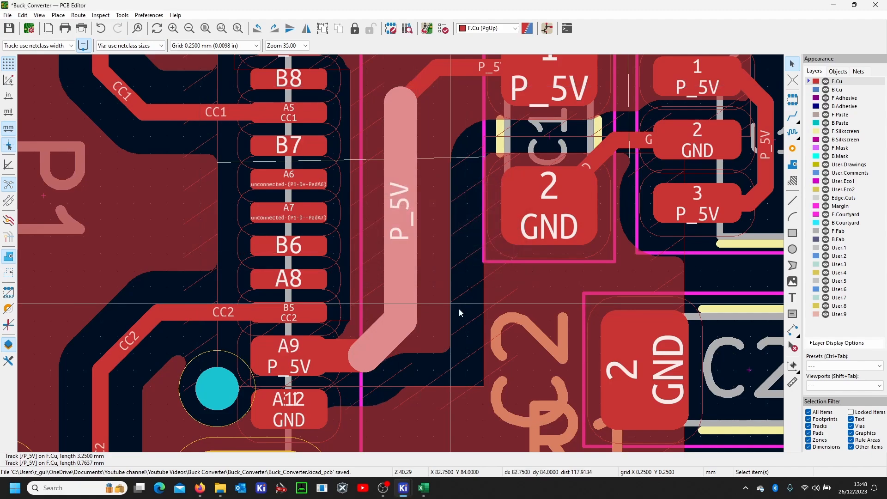
scroll(502, 333, "down", 2)
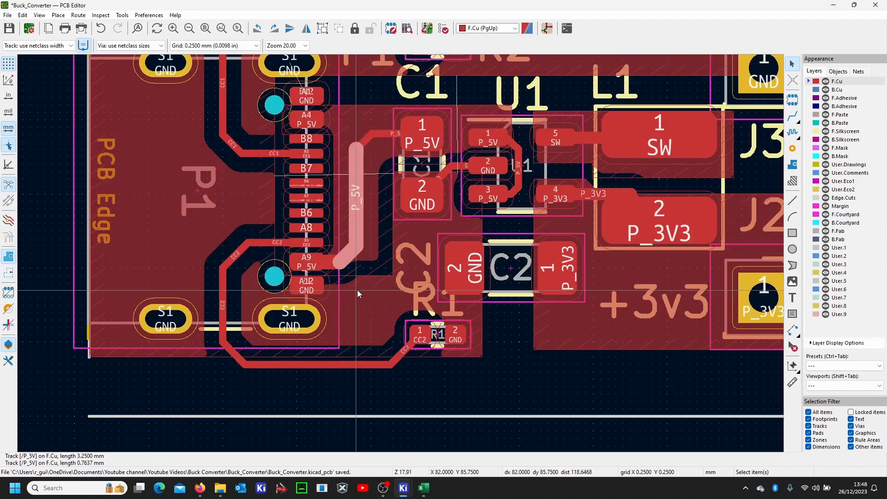
left_click(389, 231)
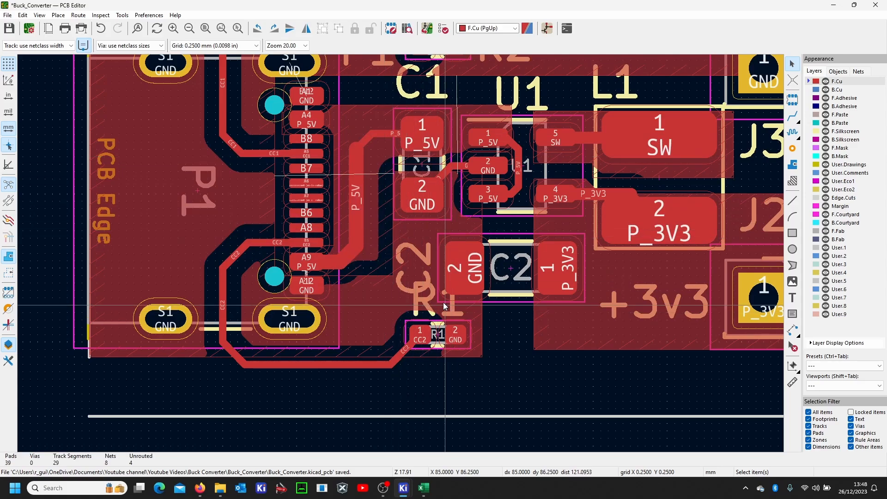
- Select the GND zone on F.Cu and move its inner corner below the S1 pad down beside the A1/B12 GND pad
scroll(443, 305, "down", 2)
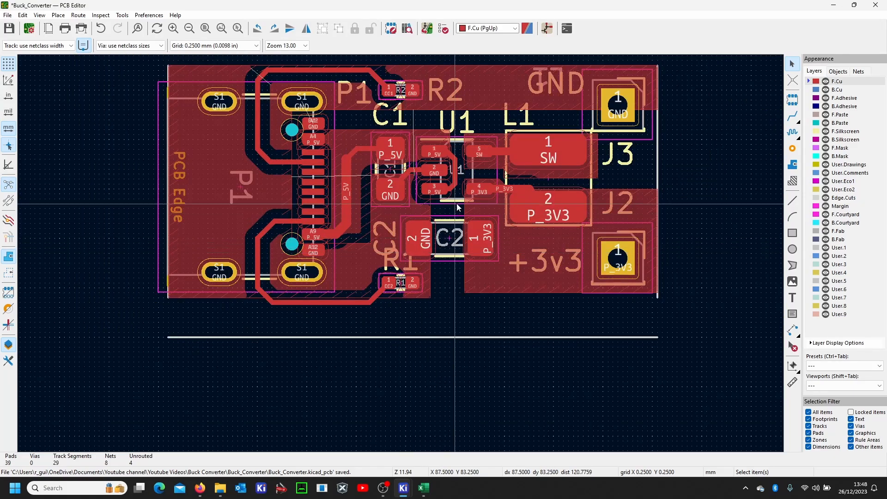
scroll(400, 253, "up", 2)
scroll(400, 253, "down", 3)
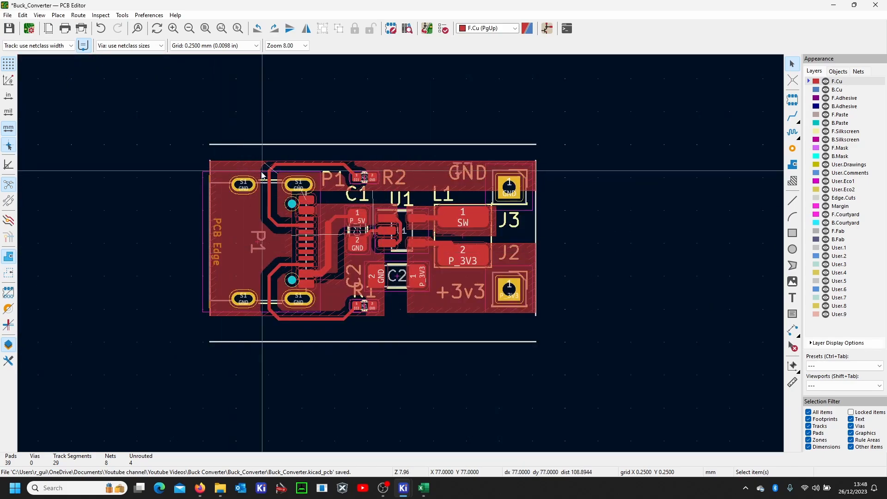
scroll(252, 166, "up", 2)
scroll(470, 280, "up", 2)
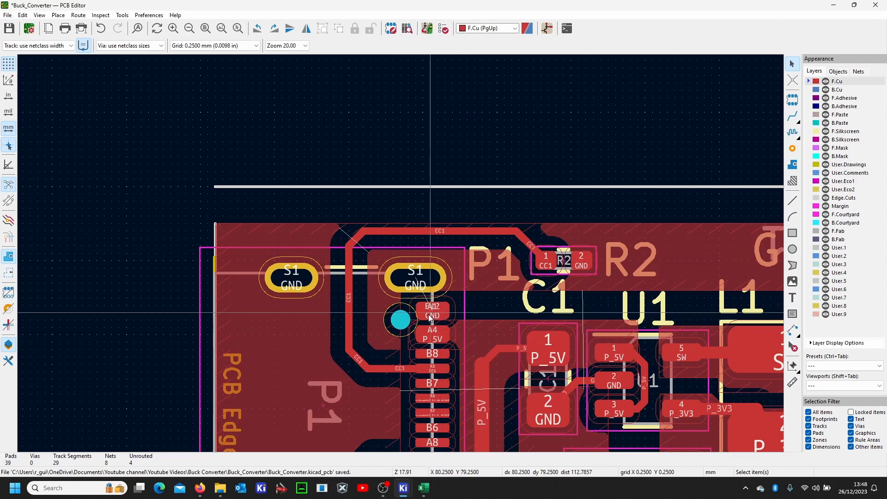
scroll(444, 312, "up", 3)
left_click(566, 187)
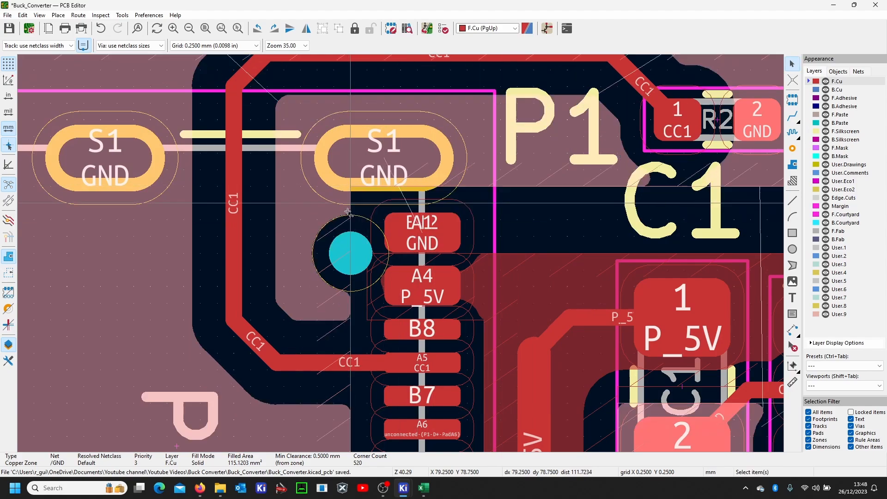
key("ctrl+z")
left_click(372, 189)
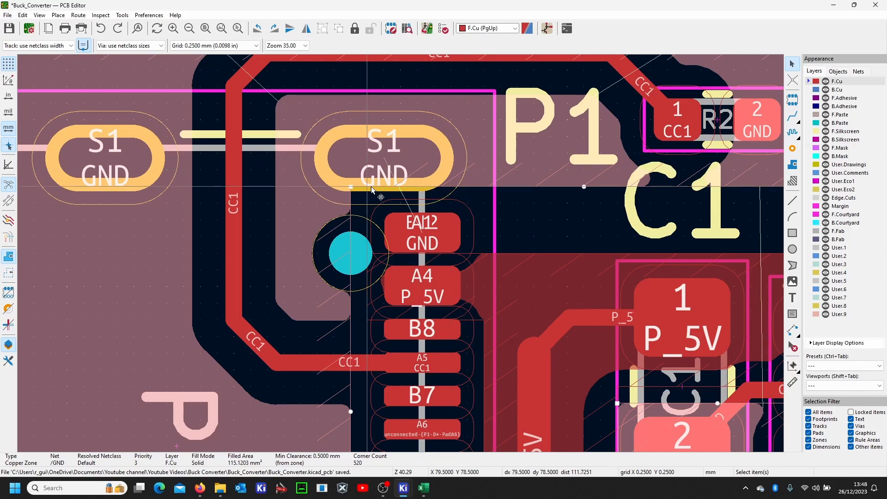
left_click_drag(352, 186, 350, 238)
scroll(364, 244, "down", 3)
scroll(372, 249, "up", 2)
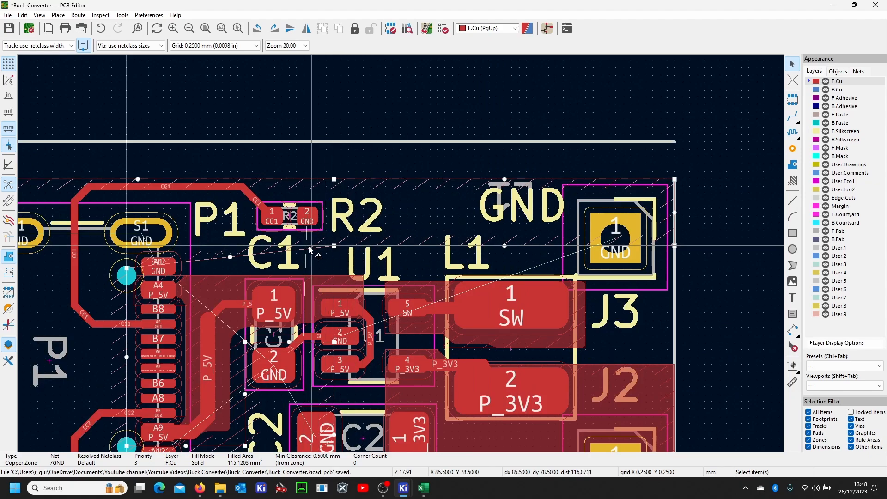
- Add a corner to the GND zone outline between C1 and U1, place it at X 86.25, Y 79.25, and refill the zone
key("Insert")
left_click_drag(304, 249, 332, 269)
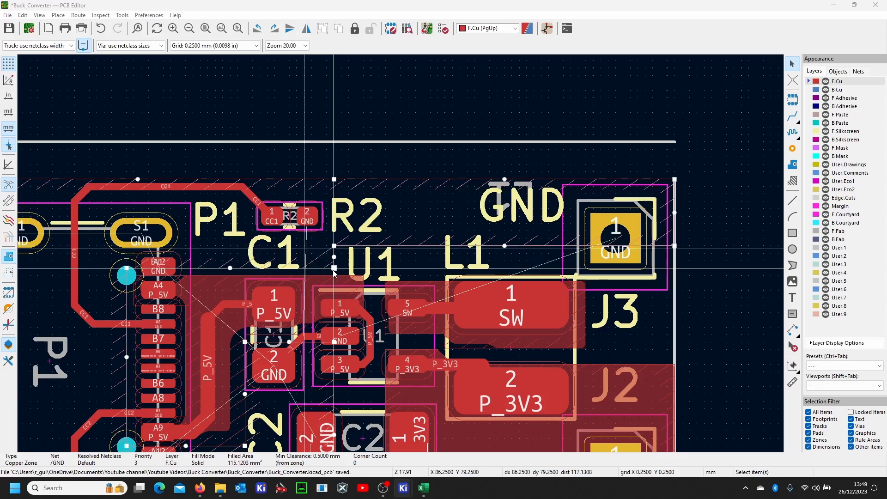
left_click(467, 106)
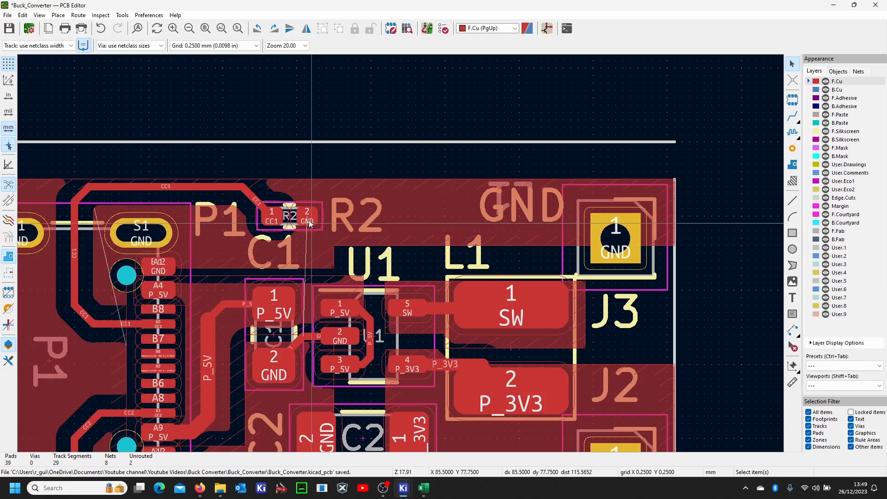
- Extend the GND zone downward by moving both of its bottom corners closer to the lower board edge
scroll(272, 397, "down", 2)
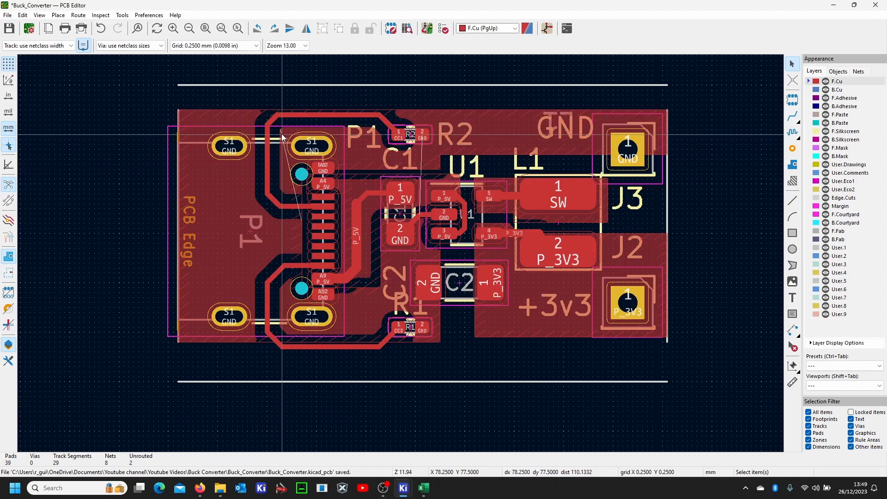
scroll(311, 191, "up", 2)
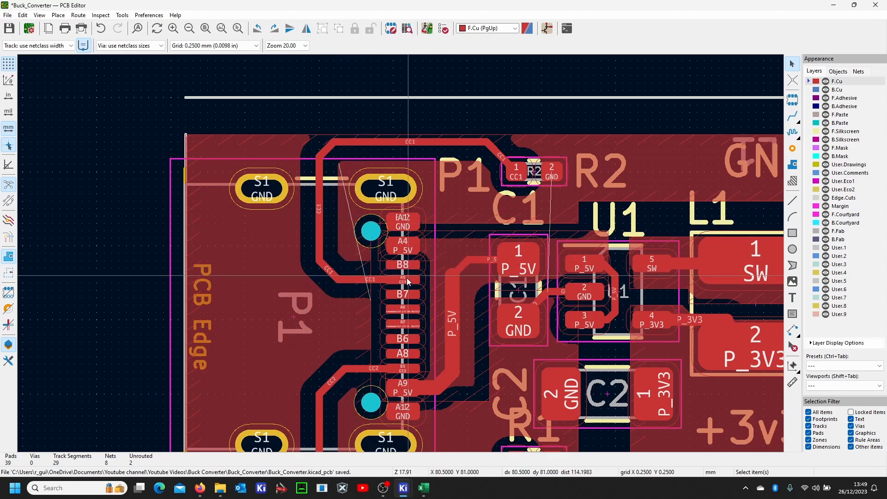
scroll(467, 282, "down", 2)
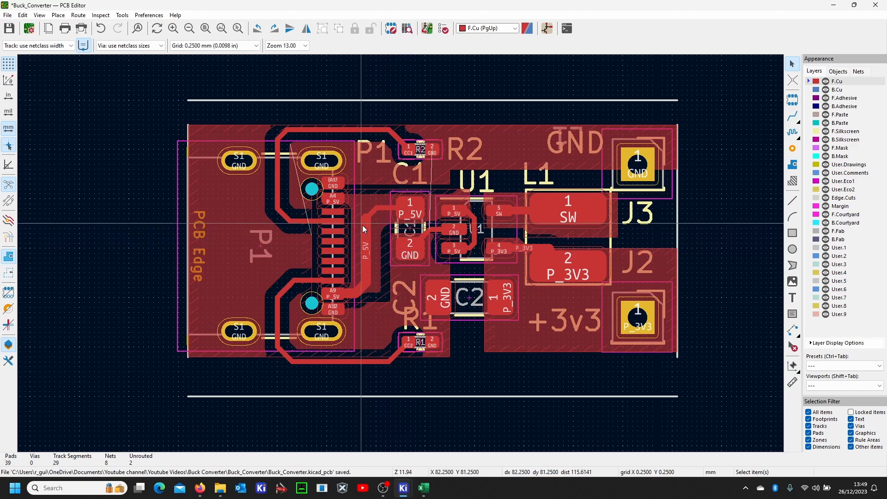
scroll(353, 224, "up", 2)
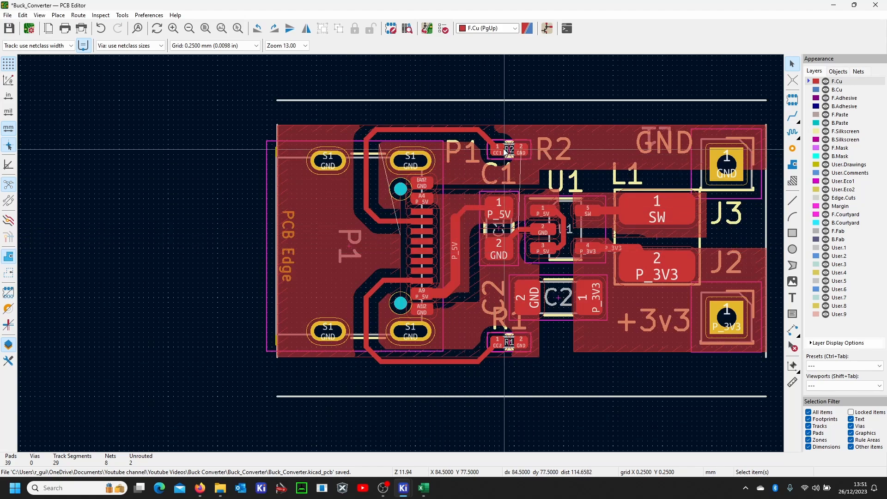
left_click(507, 129)
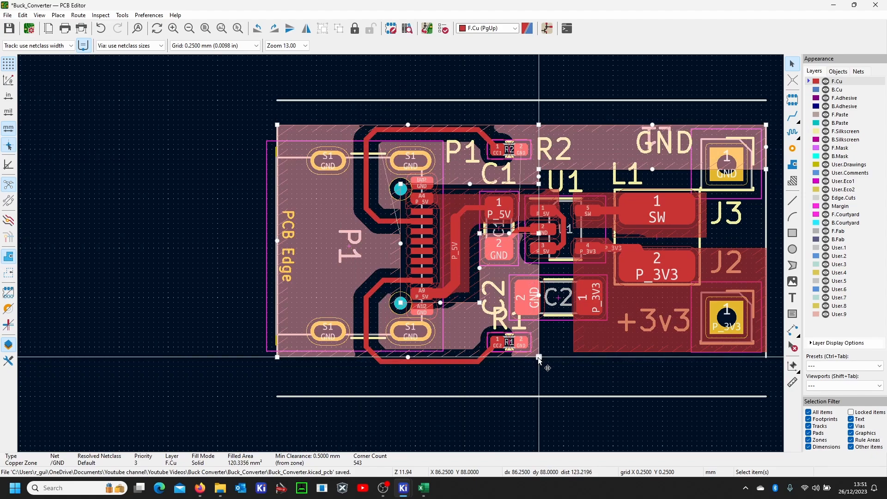
left_click_drag(537, 356, 538, 381)
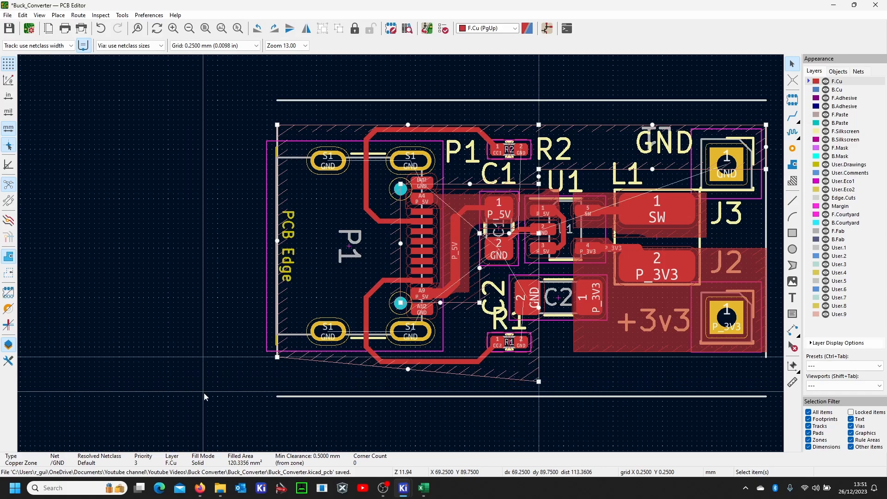
left_click_drag(277, 356, 277, 381)
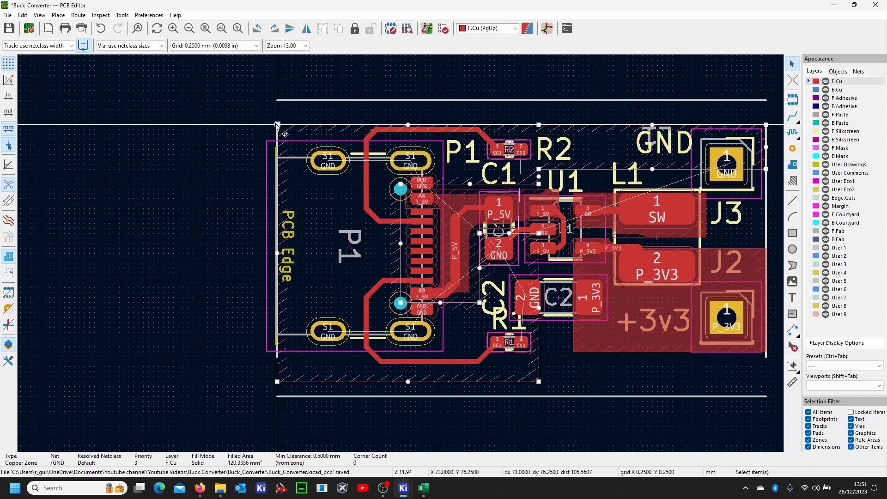
- Extend the GND zone upward by moving its three top-edge corners closer to the upper board edge, and refill it
left_click_drag(277, 125, 277, 115)
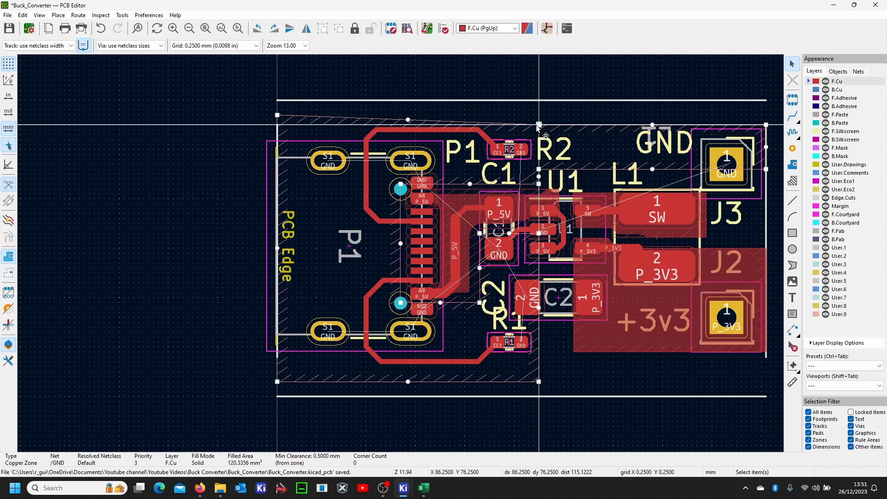
left_click_drag(538, 125, 538, 115)
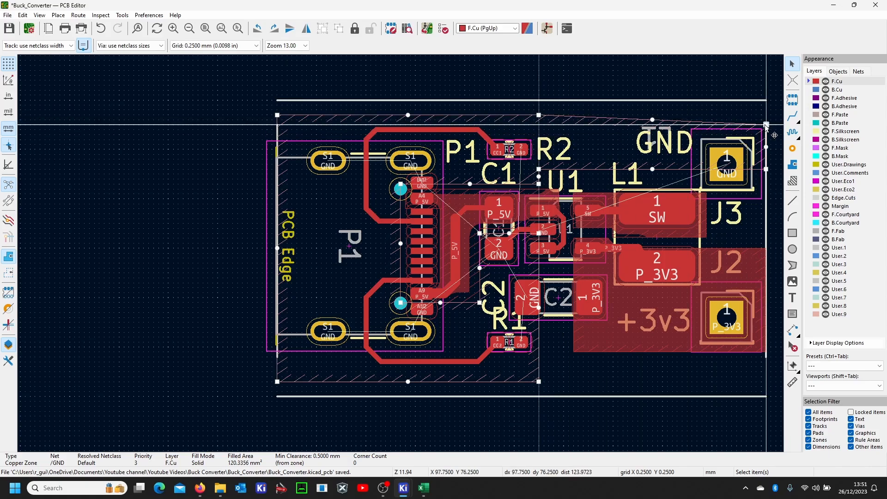
left_click_drag(766, 125, 765, 115)
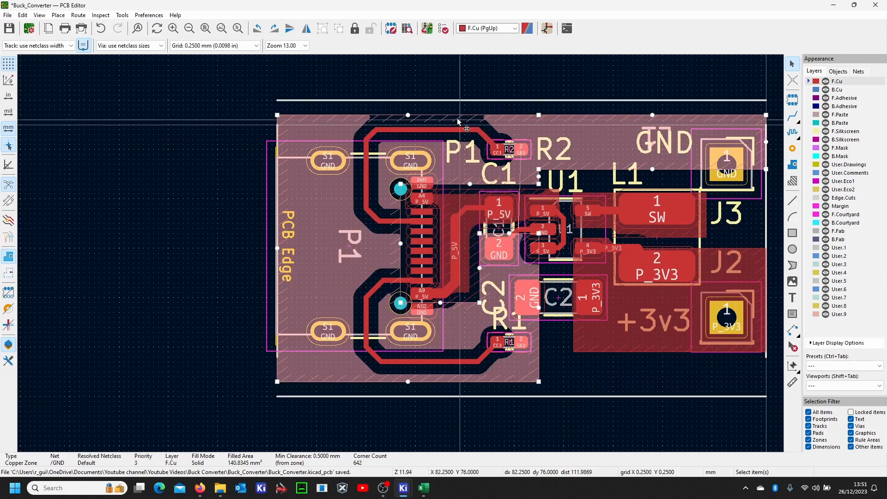
- Reshape the CC1 track by lengthening its diagonal near P1 and moving its horizontal segment closer to the S1 pad, then refill all zones
scroll(424, 132, "up", 2)
scroll(405, 256, "up", 2)
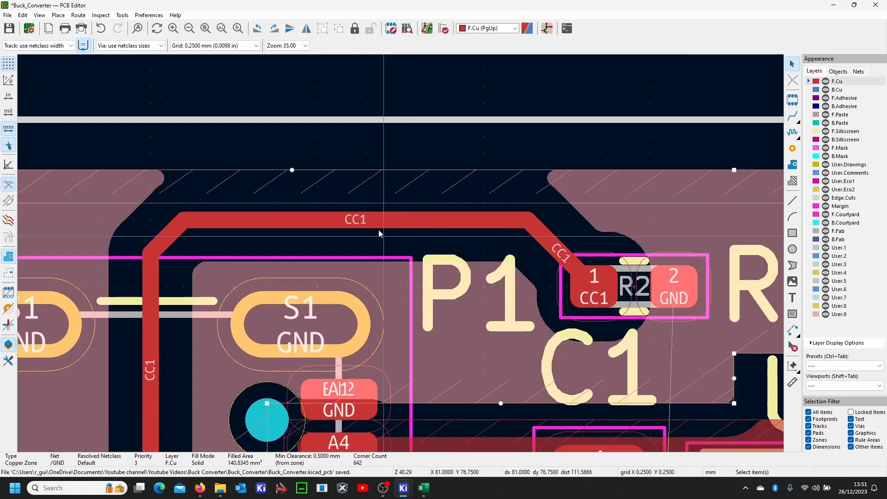
left_click(356, 223)
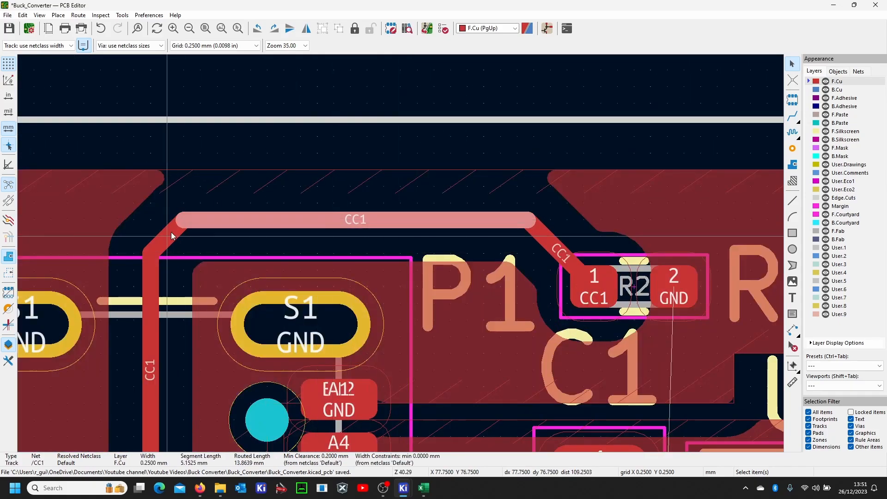
left_click_drag(165, 234, 190, 273)
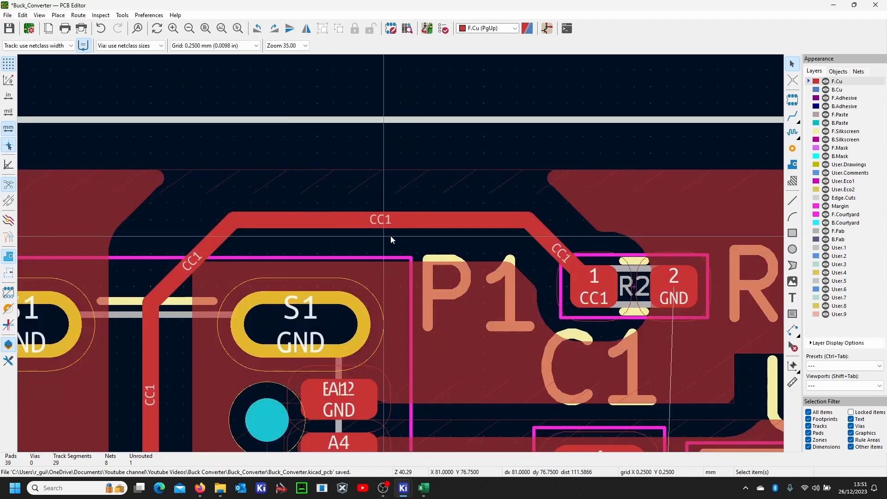
left_click_drag(391, 221, 457, 207)
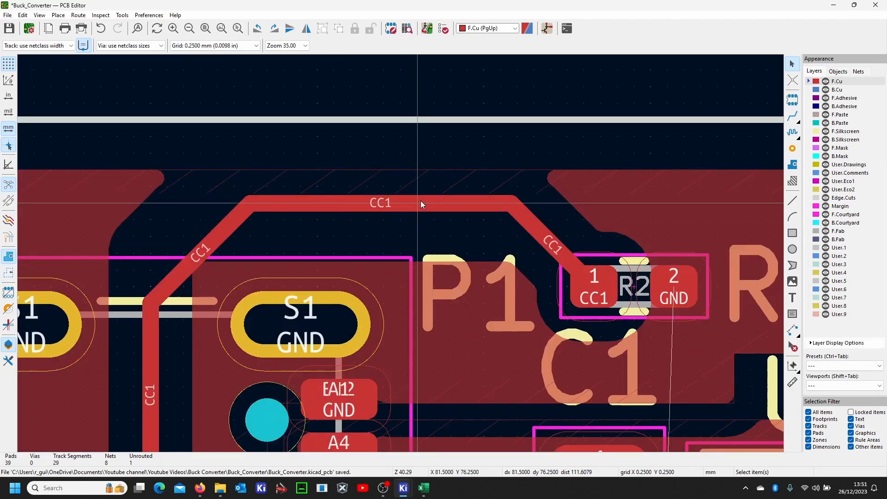
key("b")
left_click_drag(333, 205, 330, 253)
key("b")
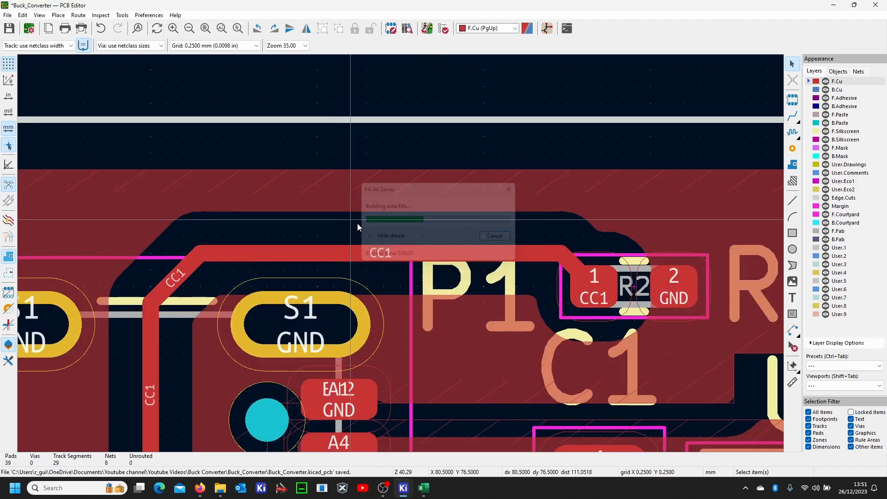
- Shift the CC1 diagonal back outward, raise the horizontal segment slightly above the P1 courtyard, and refill all zones
scroll(353, 259, "down", 2)
scroll(400, 253, "up", 2)
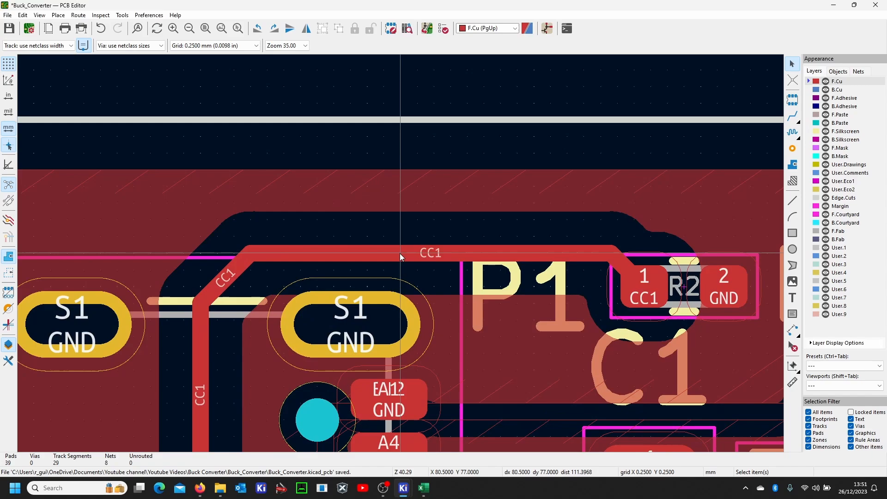
left_click(234, 269)
left_click_drag(234, 269, 216, 260)
left_click_drag(303, 256, 309, 236)
key("b")
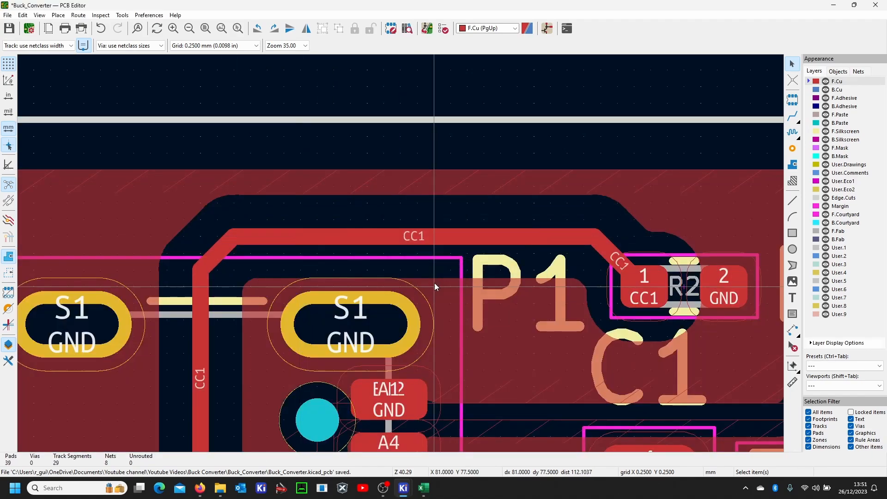
- Select the GND zone on F.Cu and examine its outline and fill around connector P1
scroll(434, 282, "down", 2)
scroll(440, 252, "down", 3)
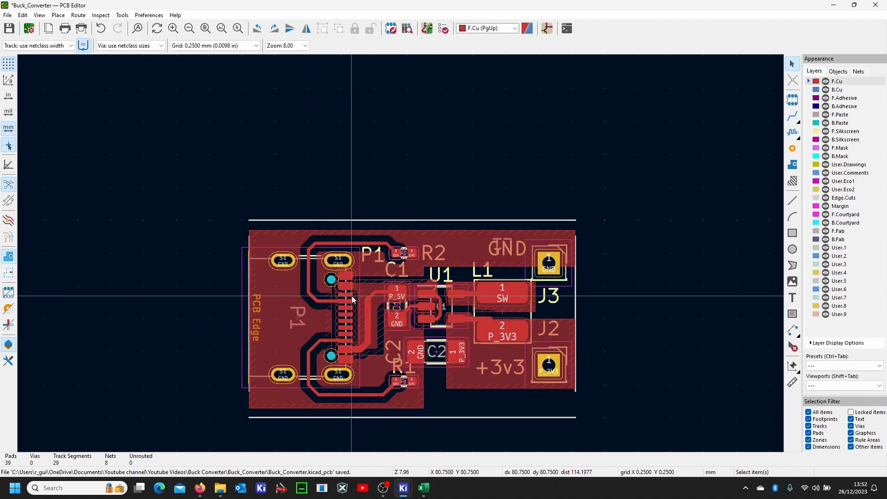
scroll(346, 273, "up", 3)
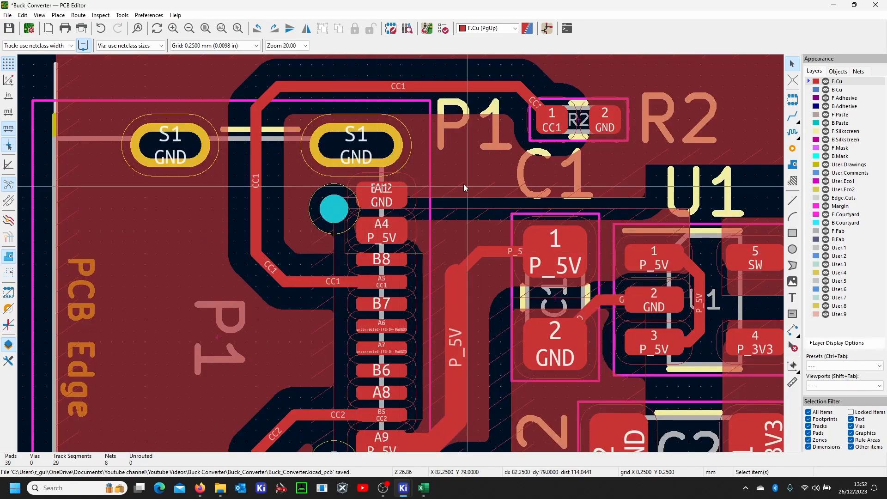
left_click(459, 196)
left_click(325, 255)
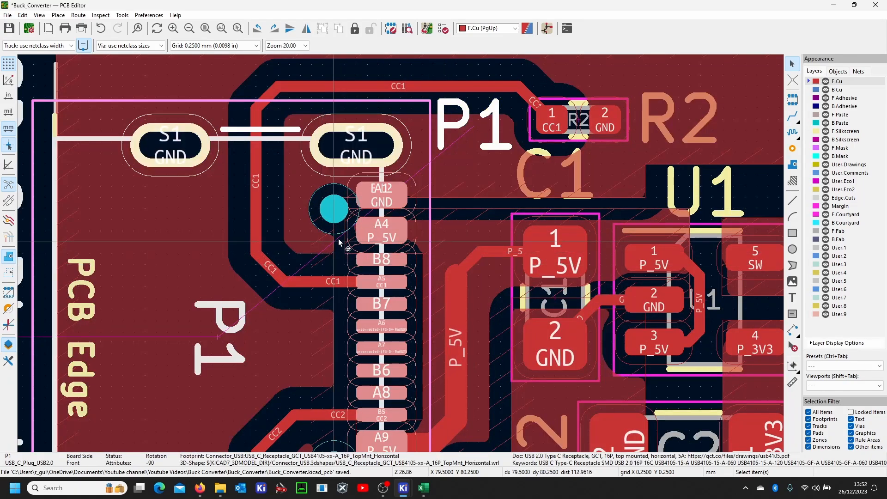
left_click(454, 199)
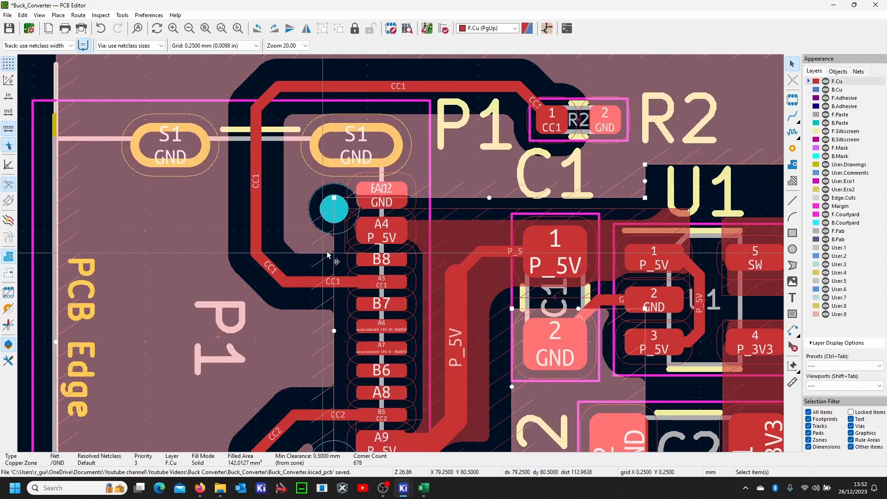
scroll(310, 243, "down", 3)
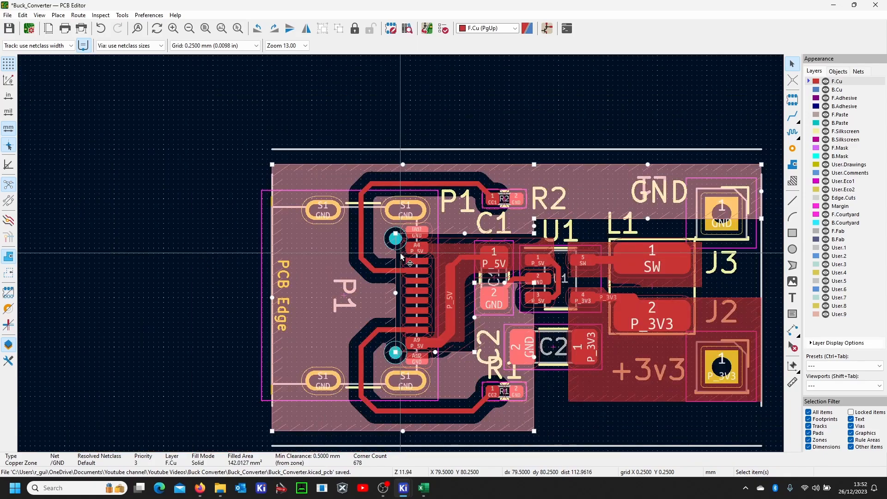
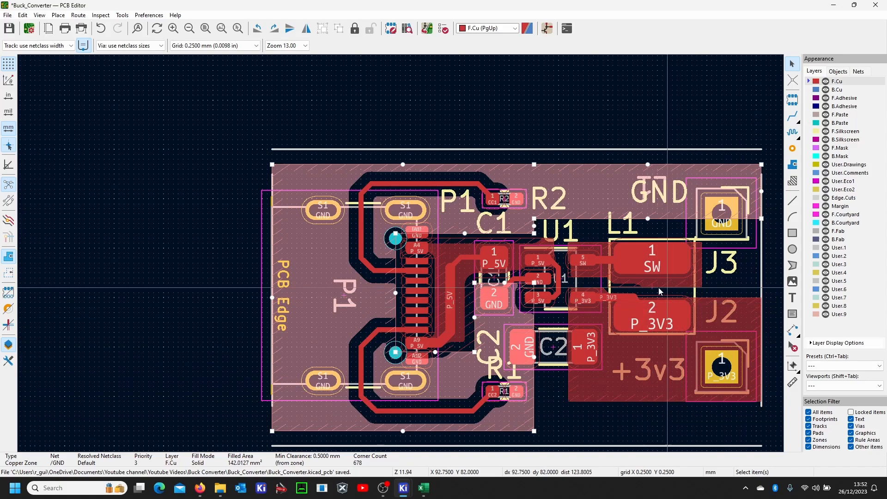
- Try to move inductor L1 by 0.25 mm toward the upper board edge
scroll(659, 291, "up", 4)
left_click(423, 266)
key("m")
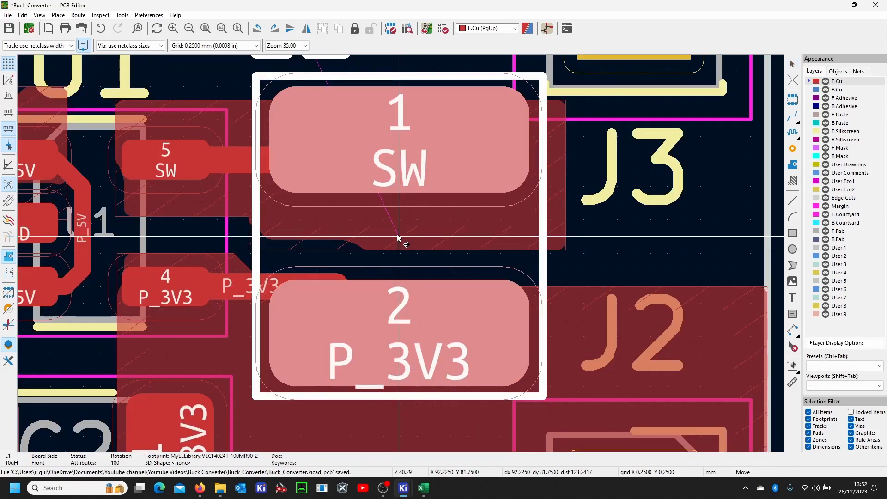
left_click(396, 229)
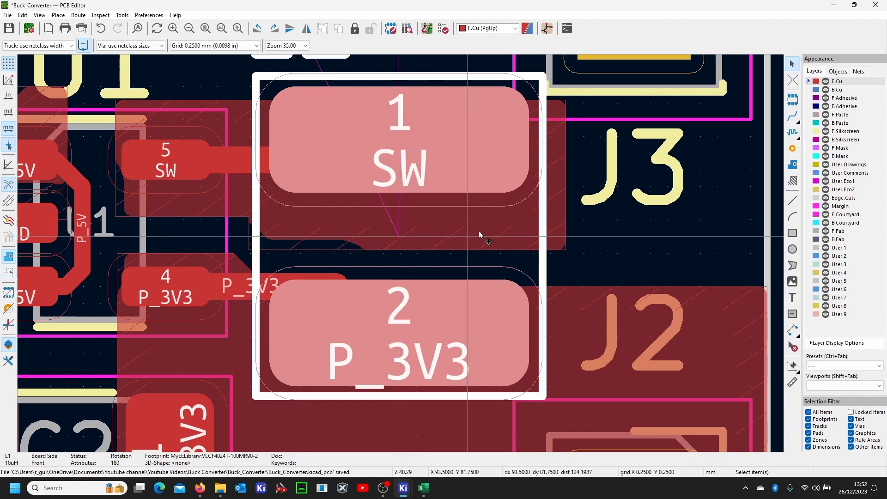
key("ctrl+z")
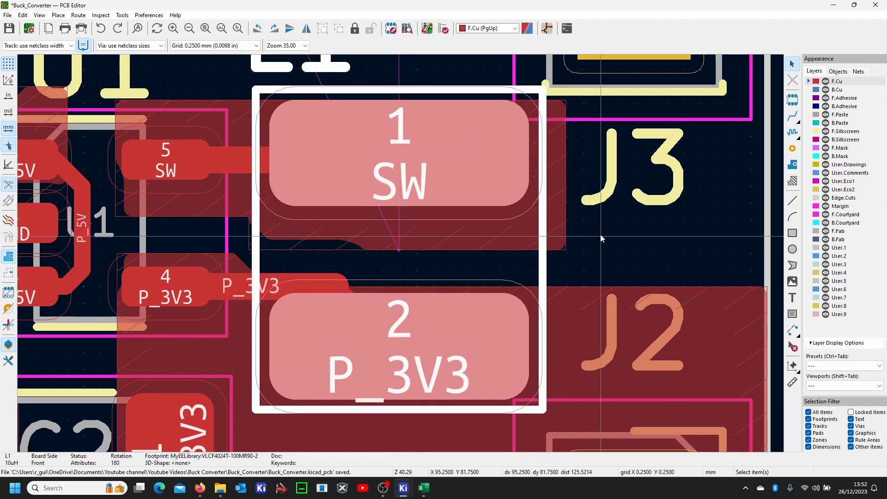
- Move connector J2 straight down, closer to the lower board edge
scroll(600, 235, "down", 2)
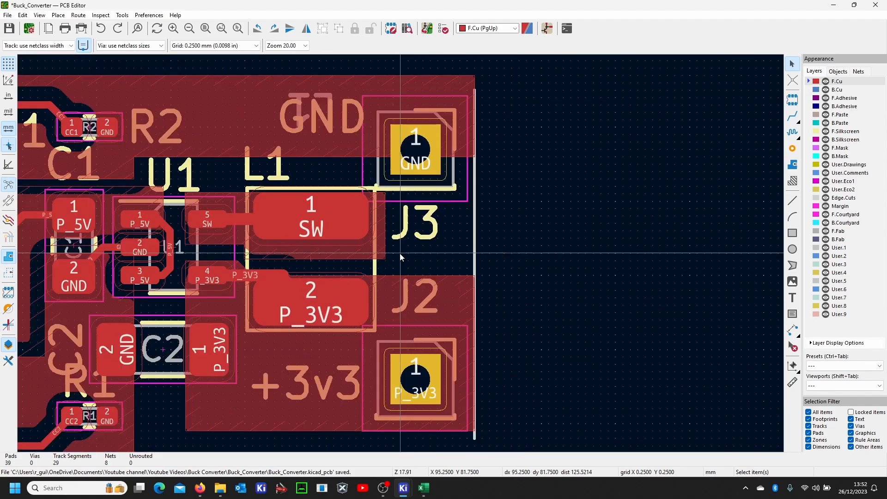
left_click(395, 334)
key("m")
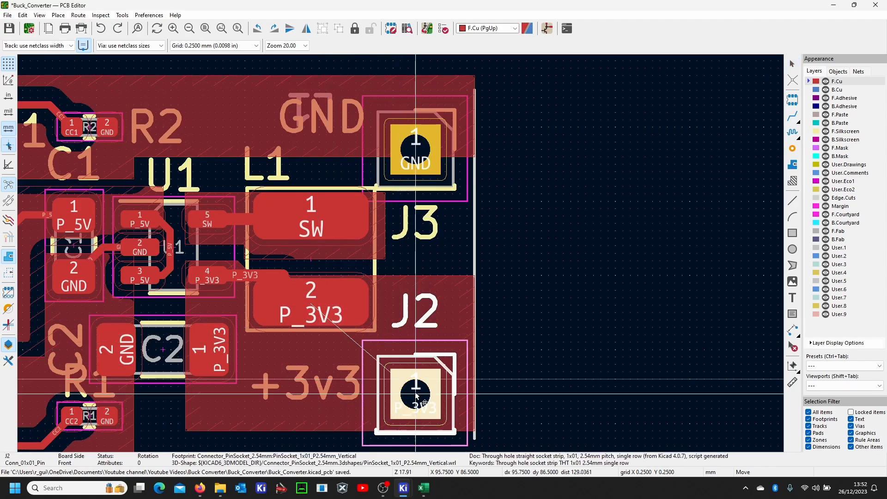
scroll(416, 398, "down", 4)
scroll(400, 253, "up", 4)
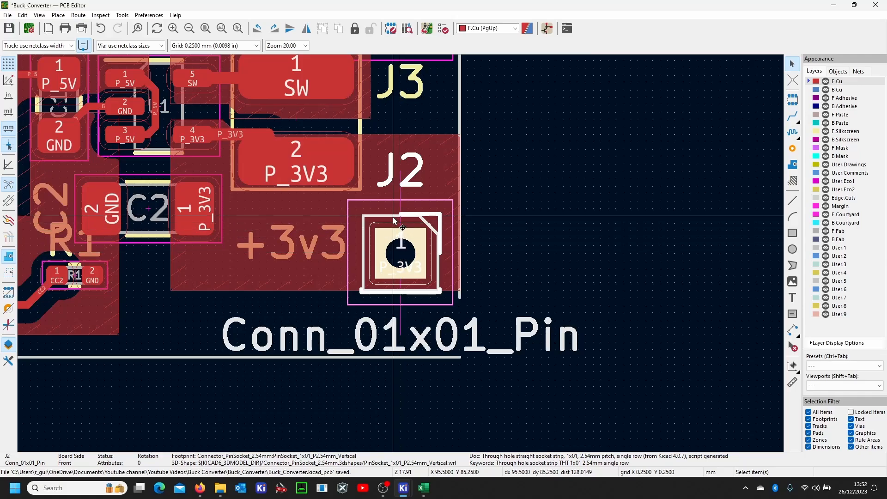
left_click(400, 276)
scroll(406, 187, "up", 3)
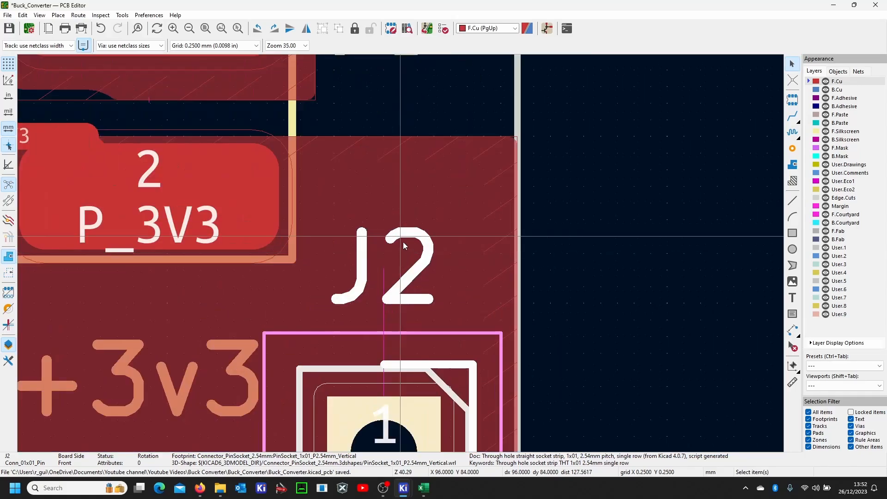
- Move the GND connector J3 straight up to X 95.75, Y 77.5 mm, closer to the upper board edge
scroll(401, 185, "down", 3)
scroll(384, 200, "down", 4)
scroll(400, 253, "up", 5)
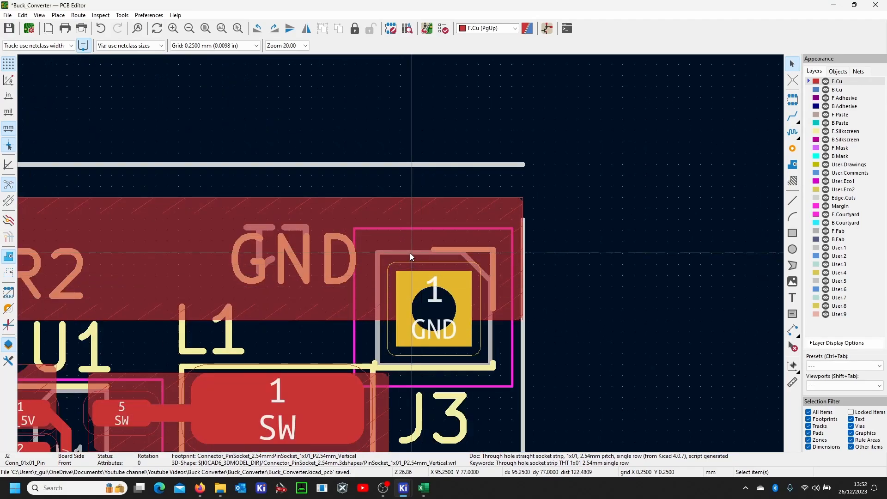
left_click(409, 253)
key("m")
left_click(434, 275)
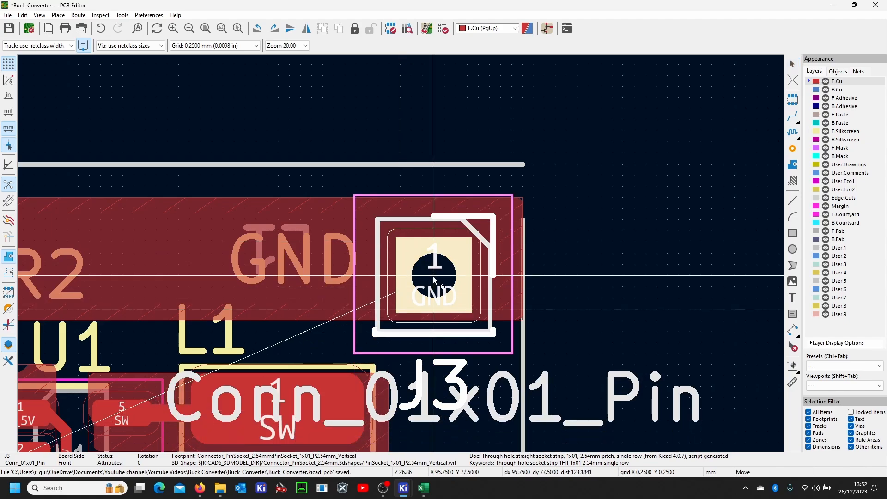
- Stretch the right Edge.Cuts line up to the top board edge, and shift the whole line down onto the bottom edge's corner
left_click(514, 223)
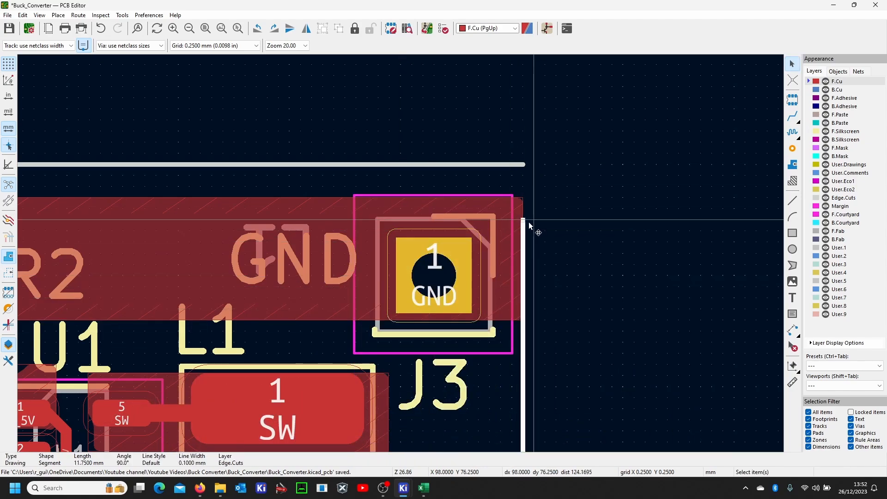
left_click_drag(522, 218, 523, 166)
scroll(394, 353, "down", 6)
scroll(393, 353, "up", 8)
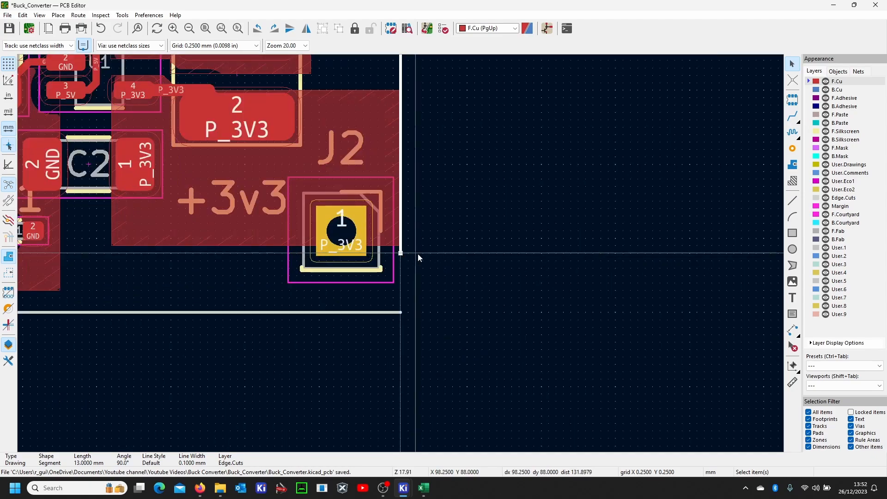
key("m")
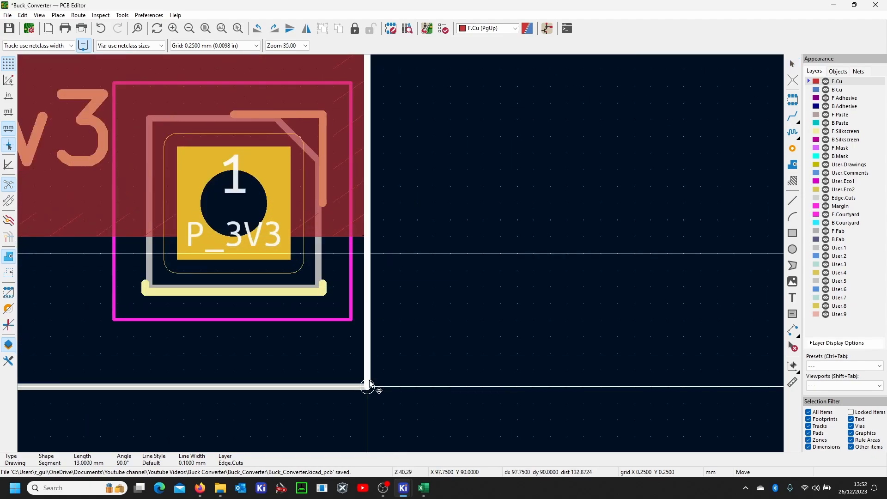
left_click(368, 387)
- Move the bottom Edge.Cuts line up to Y 89.5 mm and stretch the left line's lower end to meet it
scroll(392, 266, "down", 6)
scroll(393, 265, "up", 5)
left_click(430, 248)
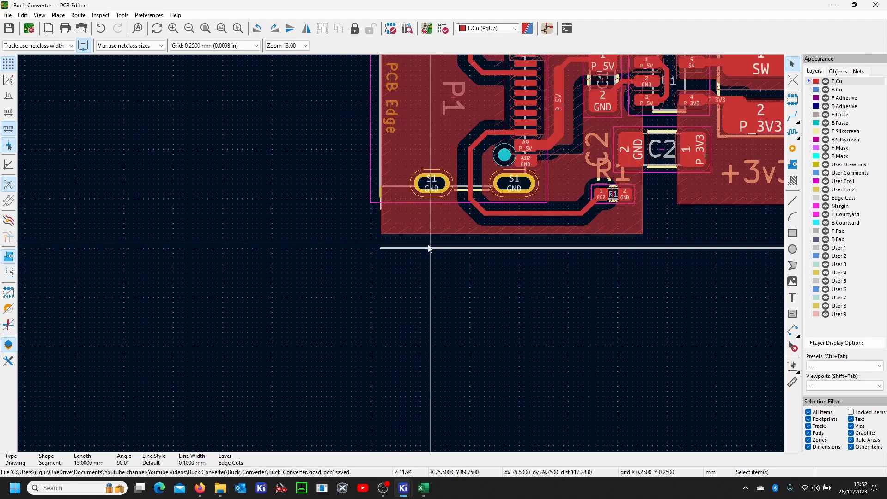
scroll(398, 271, "up", 7)
key("m")
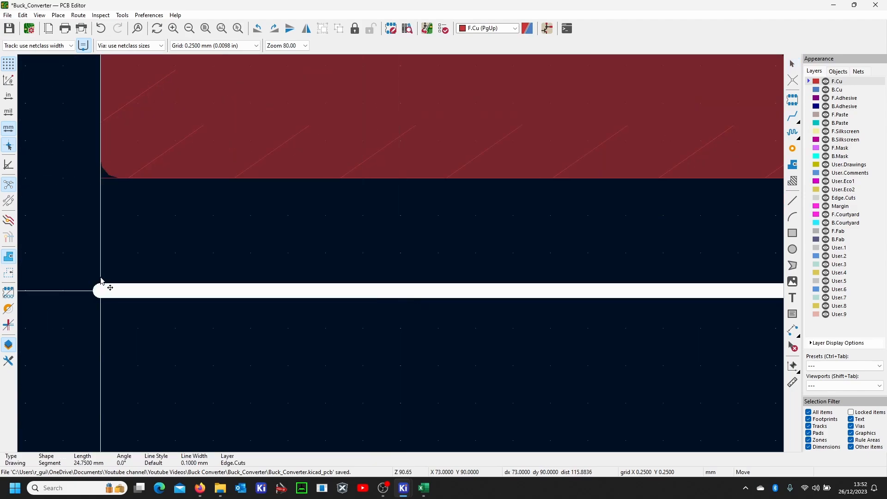
left_click(107, 218)
scroll(137, 221, "down", 2)
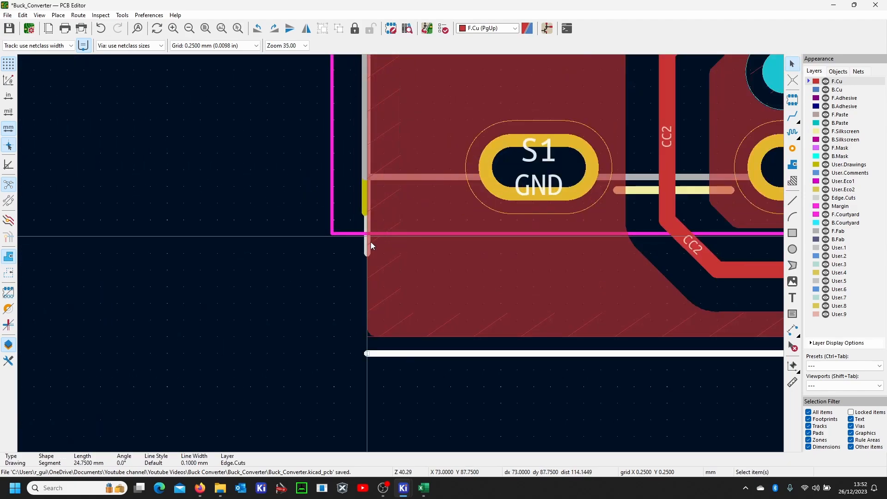
left_click(366, 255)
left_click_drag(366, 254, 366, 354)
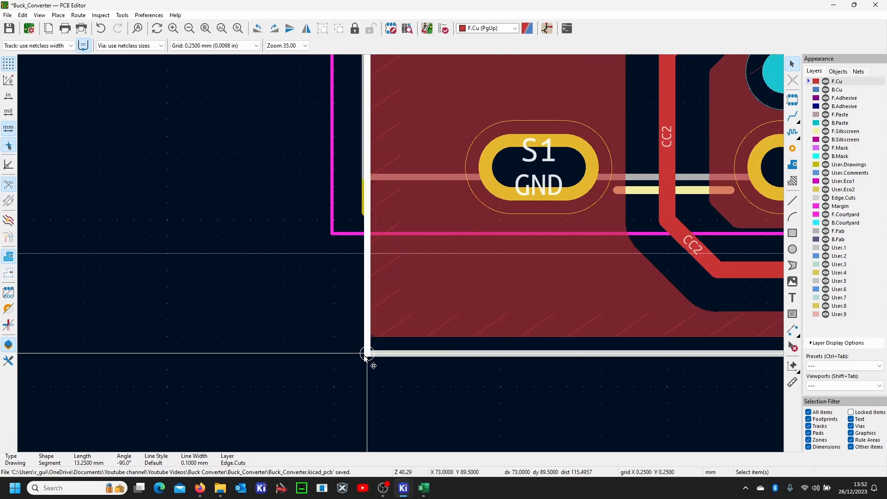
- Move the top Edge.Cuts line down to Y 75.5 mm and stretch the left line's upper end to meet it
scroll(398, 258, "down", 6)
scroll(392, 291, "up", 5)
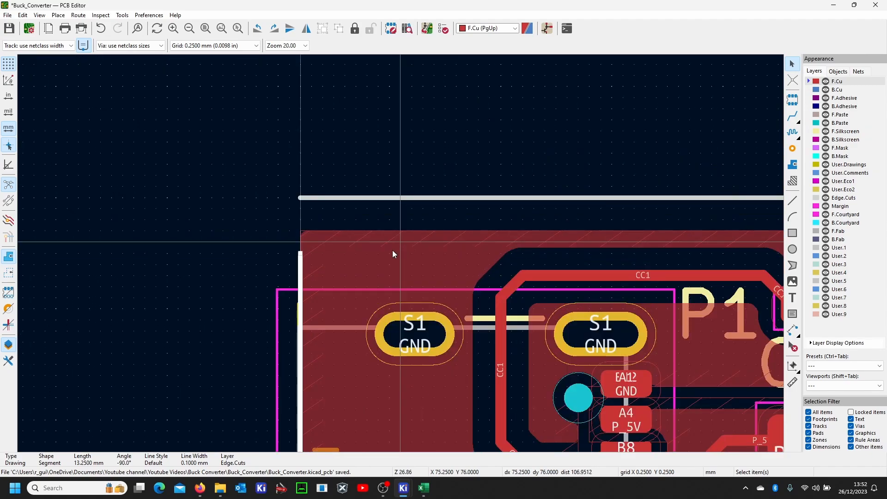
scroll(368, 255, "up", 1)
left_click(337, 171)
key("m")
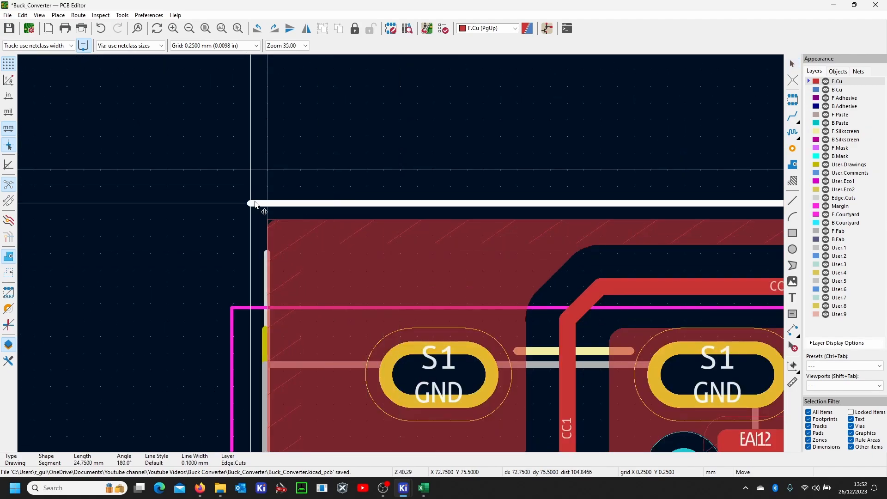
left_click(268, 202)
left_click(266, 252)
left_click_drag(266, 251, 272, 206)
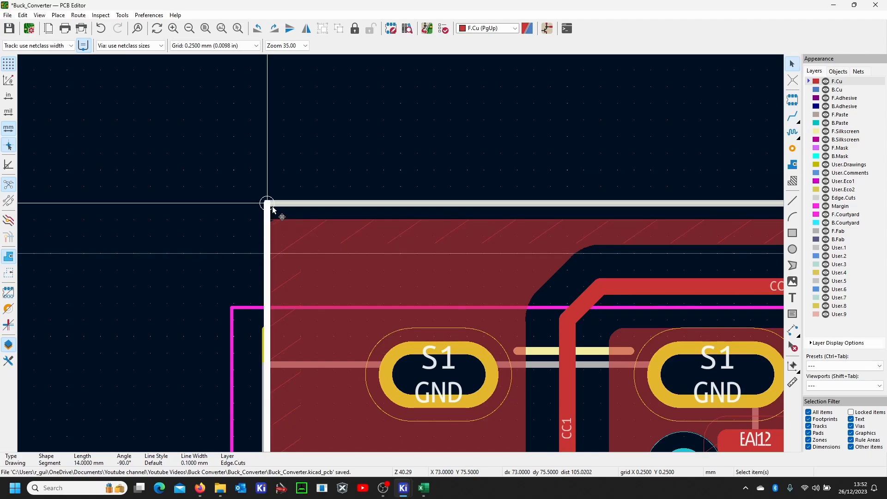
- Adjust both ends of the right Edge.Cuts line to meet the top and bottom edge lines, closing the board outline
scroll(331, 261, "down", 5)
scroll(403, 256, "up", 5)
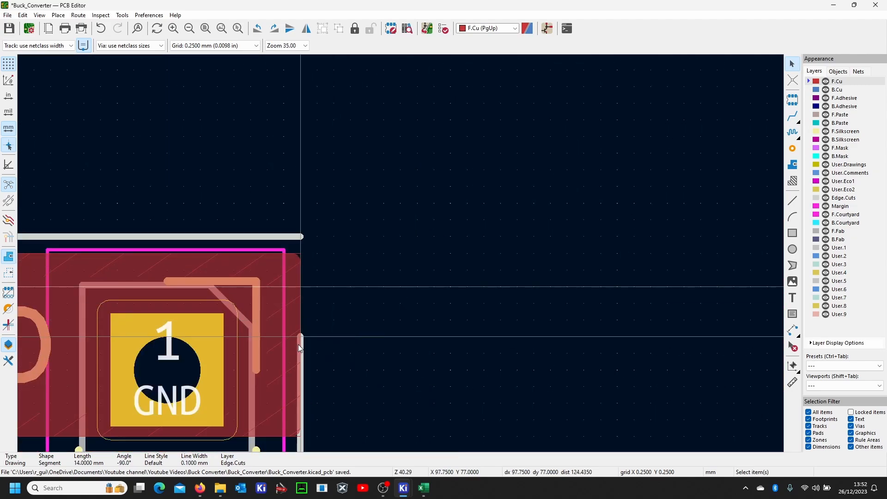
double_click(304, 341)
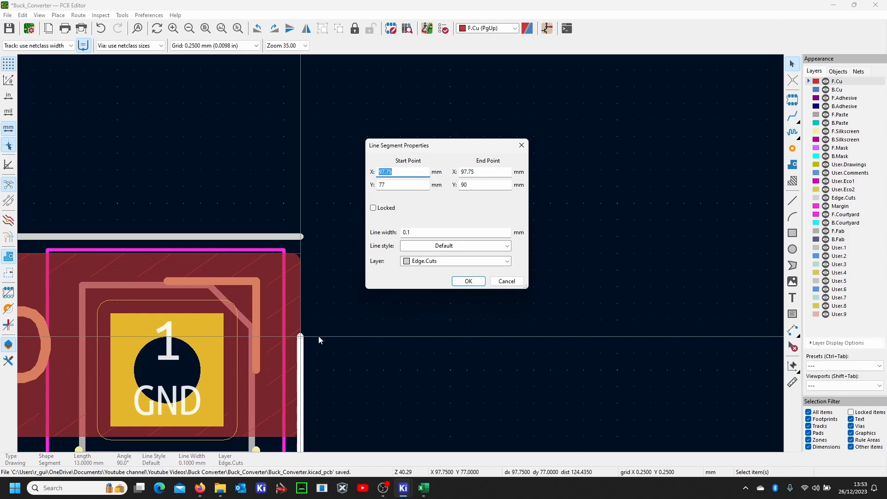
key("Escape")
left_click_drag(299, 337, 301, 237)
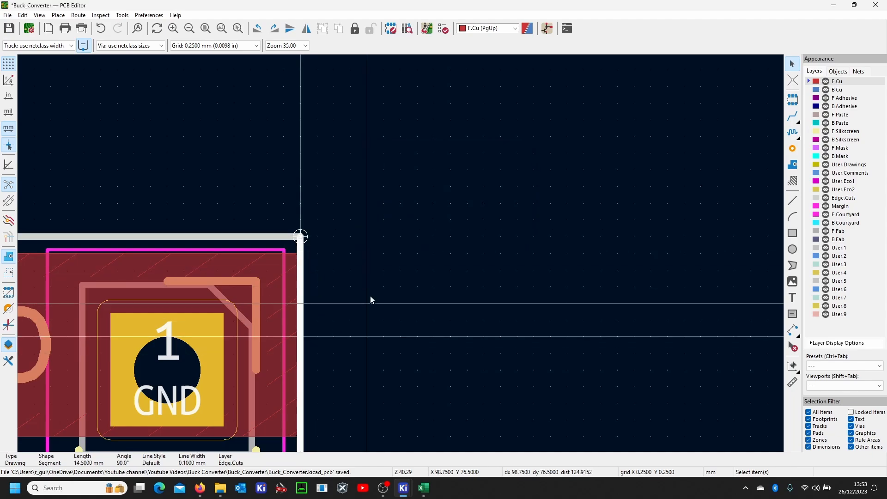
scroll(370, 295, "down", 5)
scroll(404, 324, "up", 8)
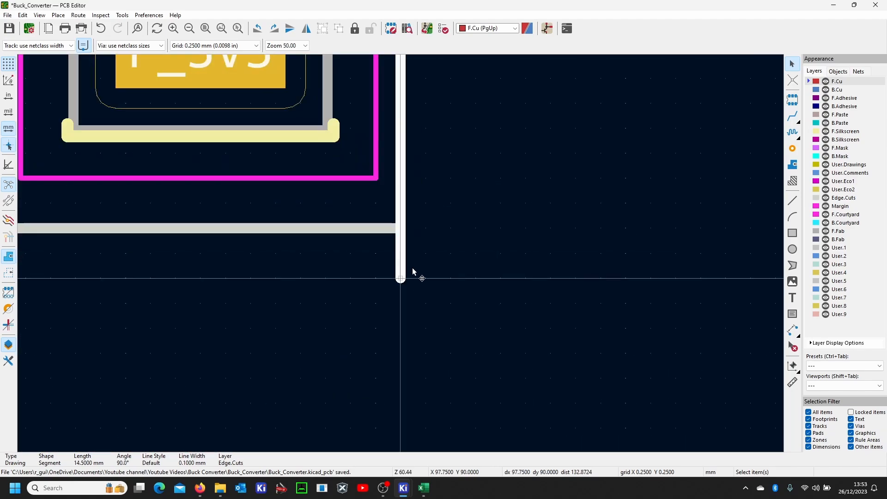
left_click_drag(400, 273, 401, 237)
- Refill all copper zones within the resized board outline
left_click(471, 250)
key("b")
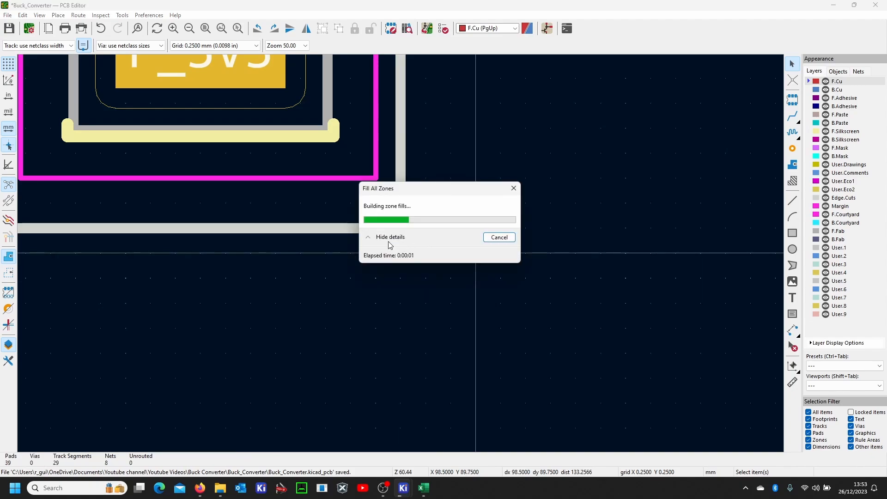
scroll(275, 203, "down", 2)
scroll(401, 257, "down", 2)
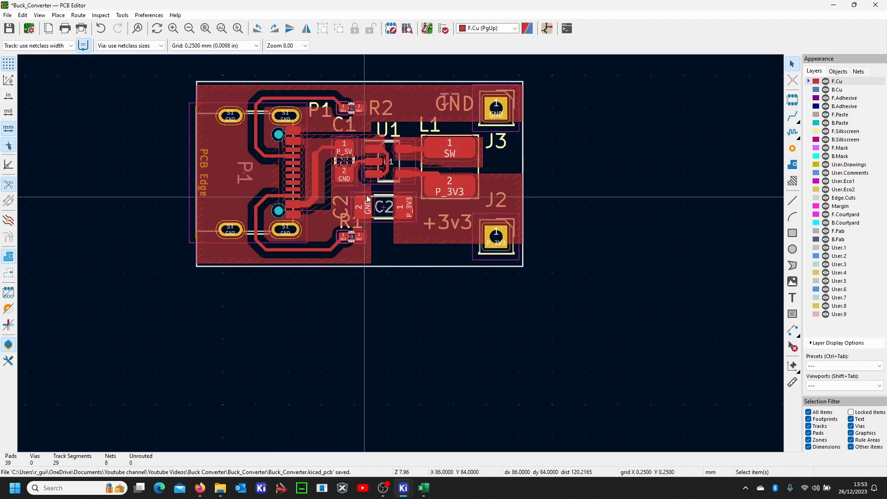
- Inspect the GND zone's lower-left corner and review its copper zone properties without changing them
scroll(397, 254, "up", 5)
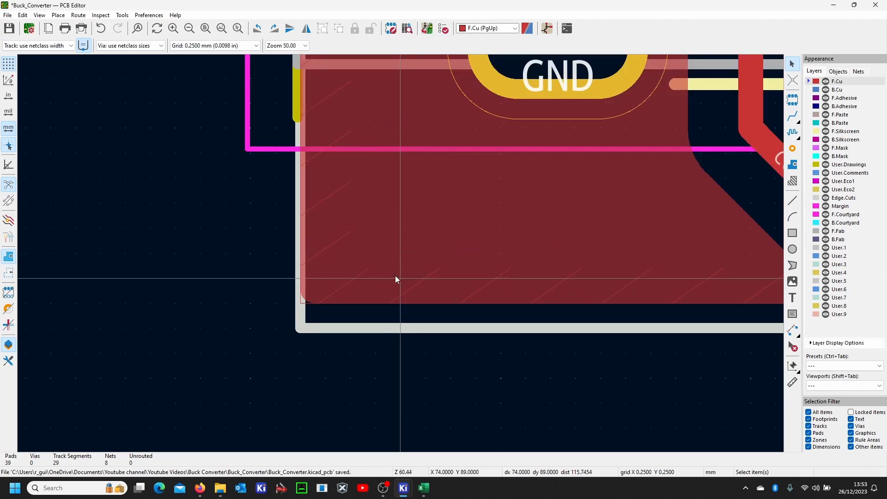
left_click(321, 302)
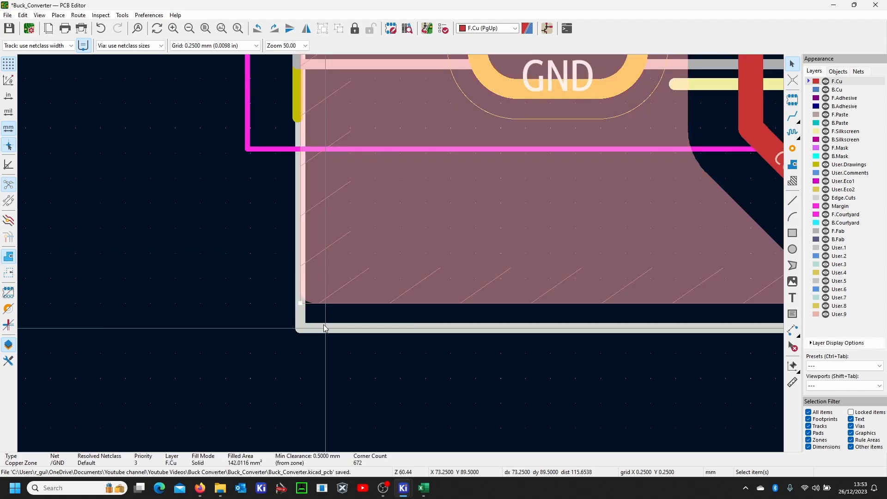
scroll(401, 255, "down", 4)
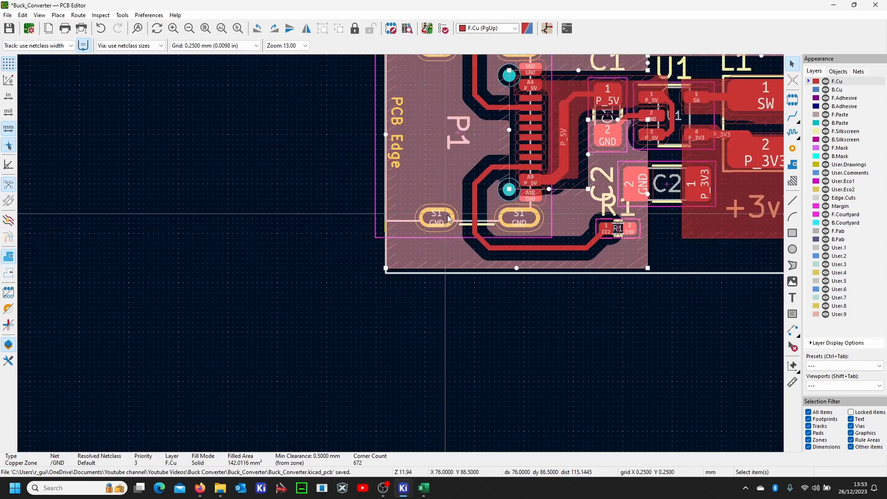
key("e")
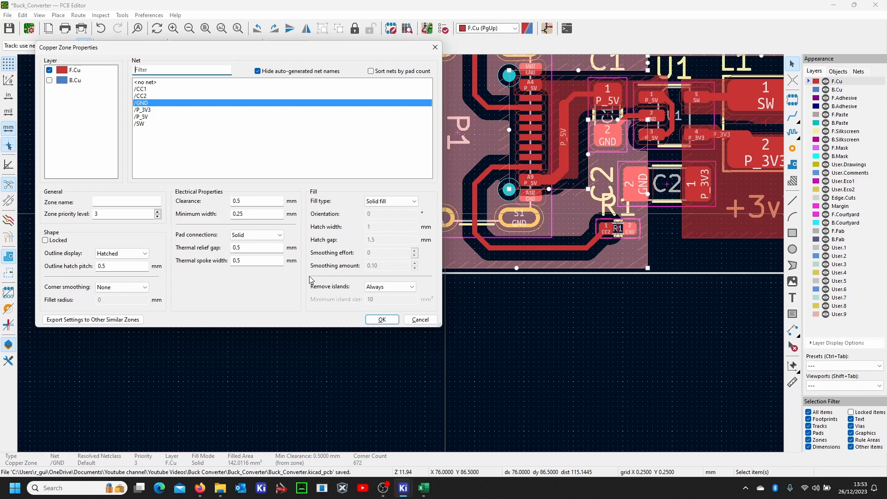
left_click(434, 48)
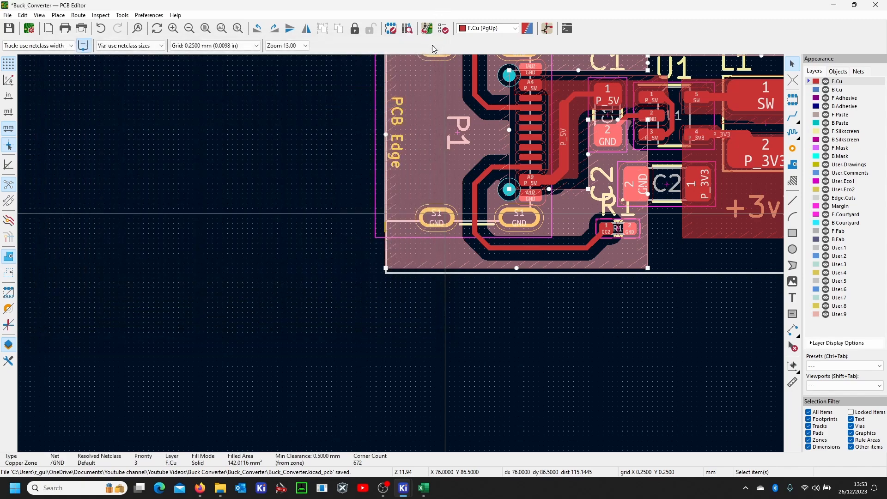
- Move the GND connector J3 left, away from the right board edge, until it sits above inductor L1
scroll(383, 342, "down", 2)
left_click(508, 379)
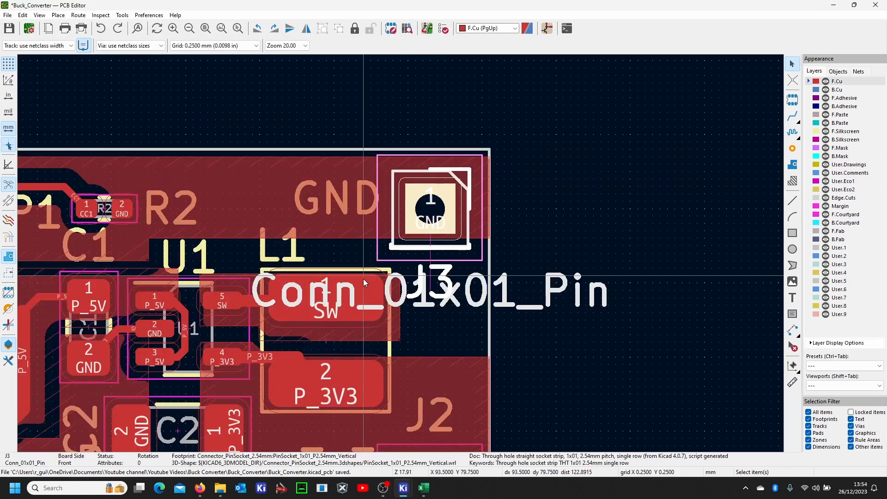
scroll(430, 235, "down", 2)
scroll(394, 268, "up", 3)
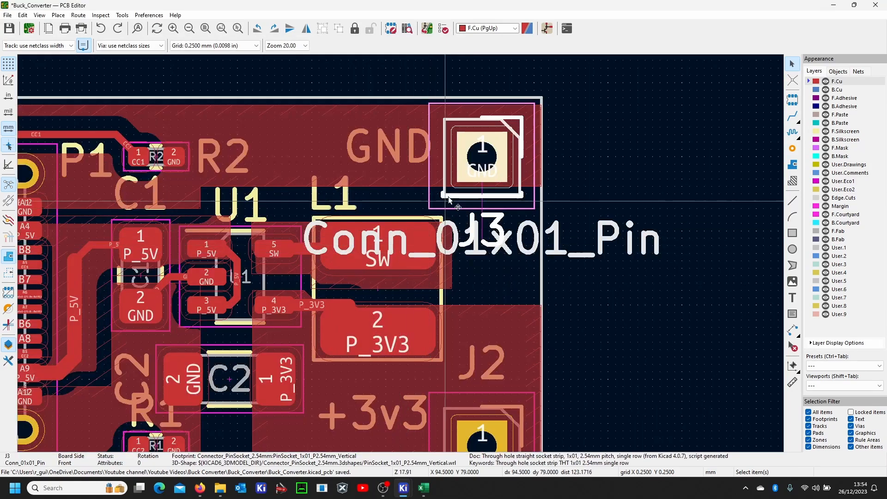
left_click_drag(469, 159, 403, 160)
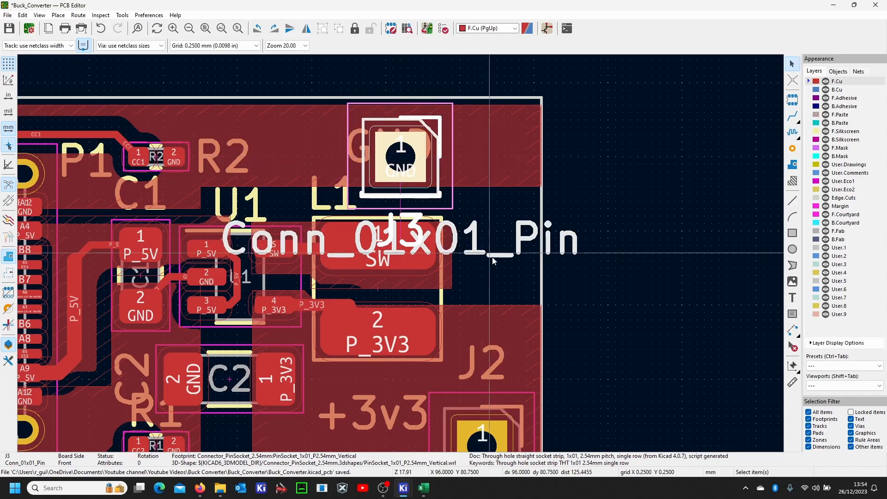
- Move connector J2 left, away from the right board edge, so it sits below inductor L1
scroll(491, 259, "down", 3)
scroll(346, 344, "up", 3)
left_click_drag(473, 276, 417, 247)
- Pull the two outer right corners of the P_3V3 copper zone left to X 94.5 mm, just beyond connector J2
left_click(532, 112)
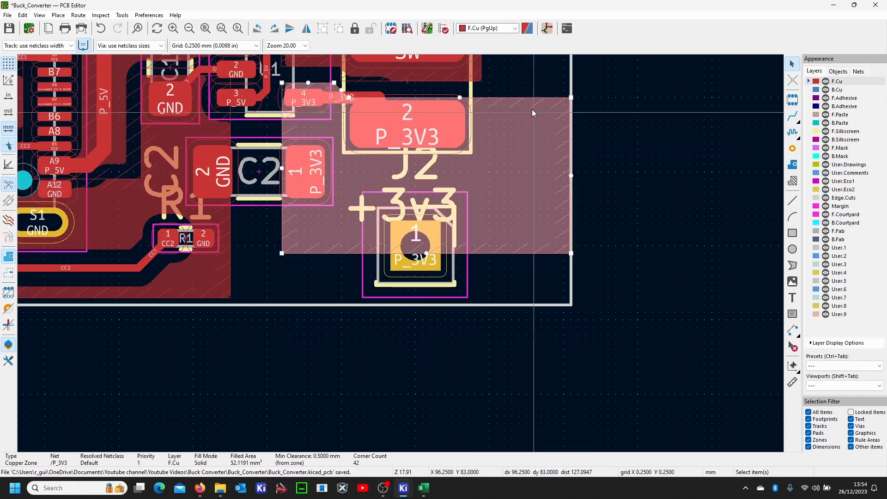
left_click_drag(571, 97, 475, 98)
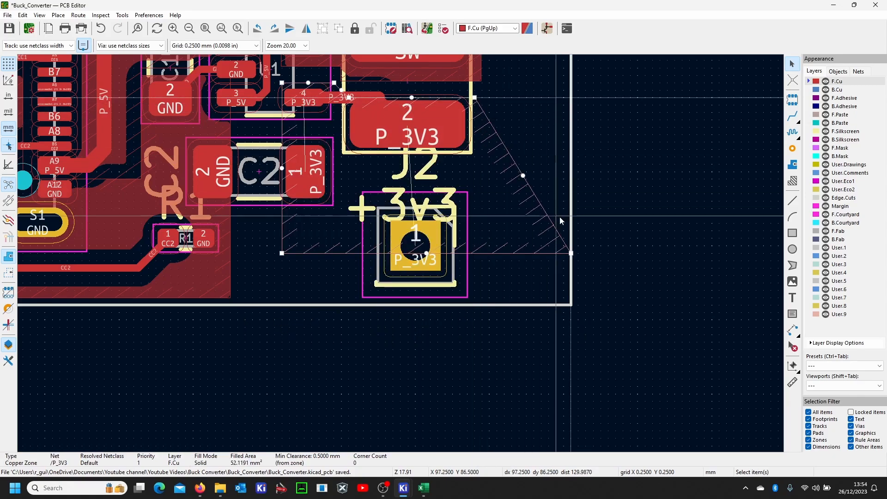
left_click_drag(569, 253, 477, 249)
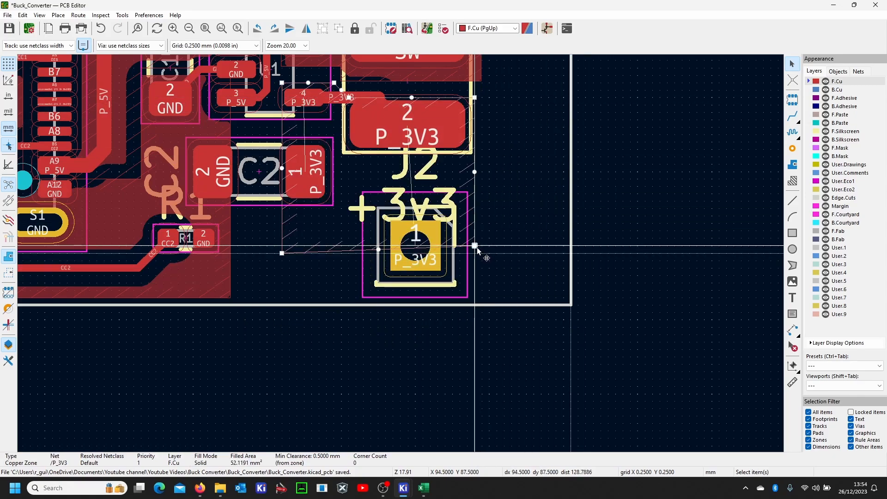
- Move the board outline's right edge left to X 95 mm, shorten the lower edge to meet it, and refill all zones
left_click(571, 276)
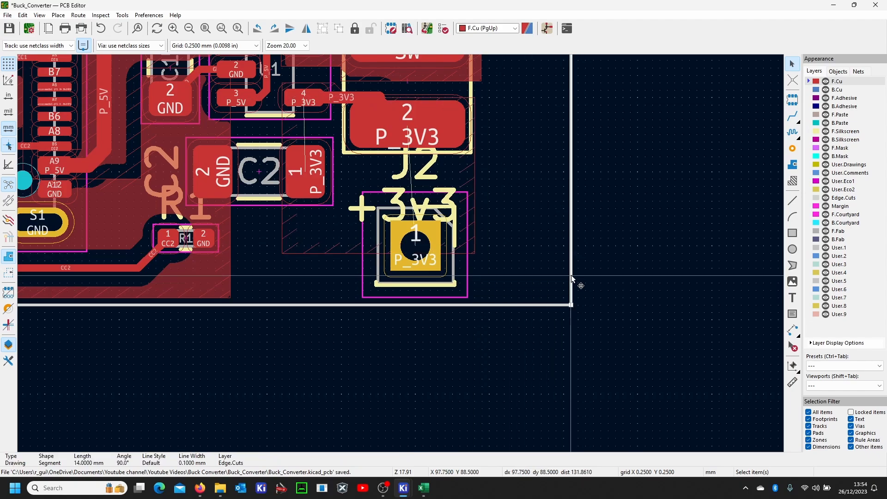
left_click_drag(571, 275, 489, 303)
left_click(555, 305)
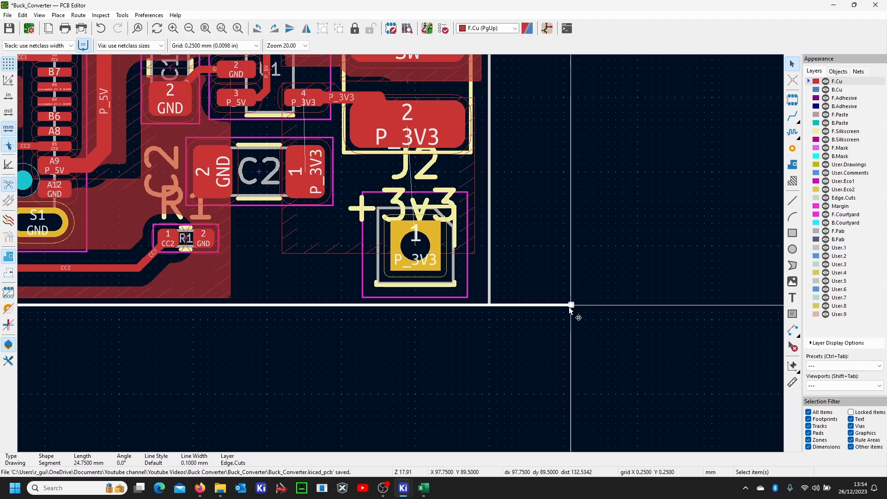
left_click(489, 305)
key("b")
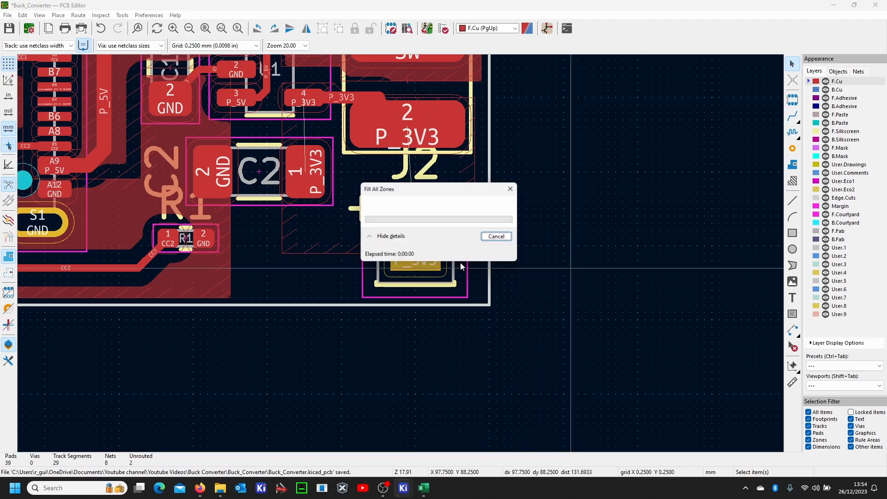
- Extend the P_3V3 zone's two lower corners down to just inside the lower board edge and refill all zones
left_click(289, 253)
left_click_drag(281, 254, 281, 297)
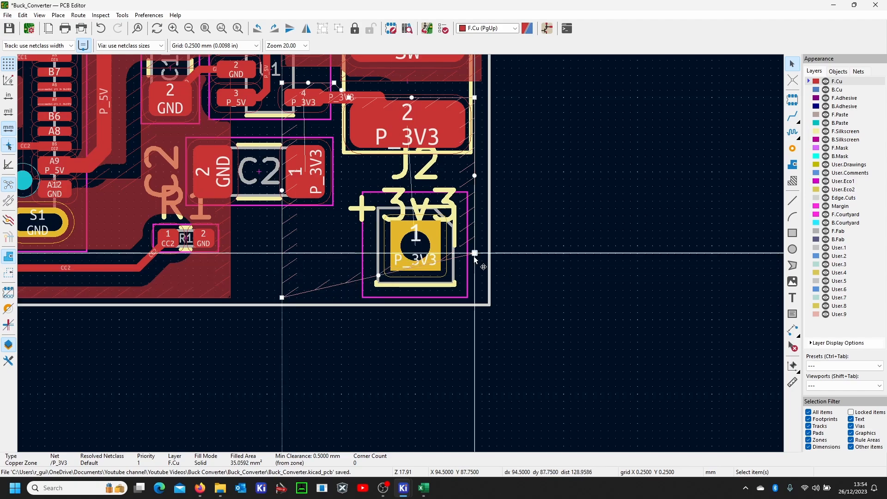
left_click_drag(474, 254, 475, 298)
left_click(561, 282)
key("b")
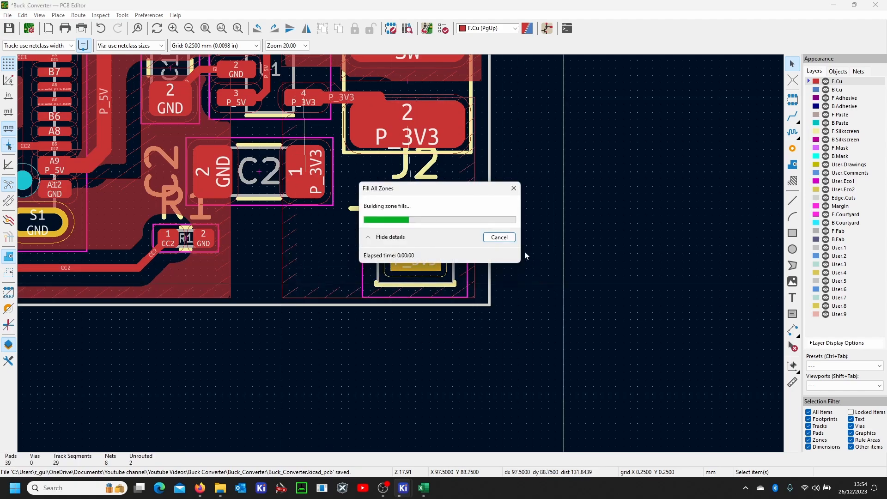
- Pull the GND zone's two right corners beside J3 left to X 94.75 mm, inside the board edge, and refill all zones
scroll(401, 249, "down", 3)
scroll(399, 245, "up", 5)
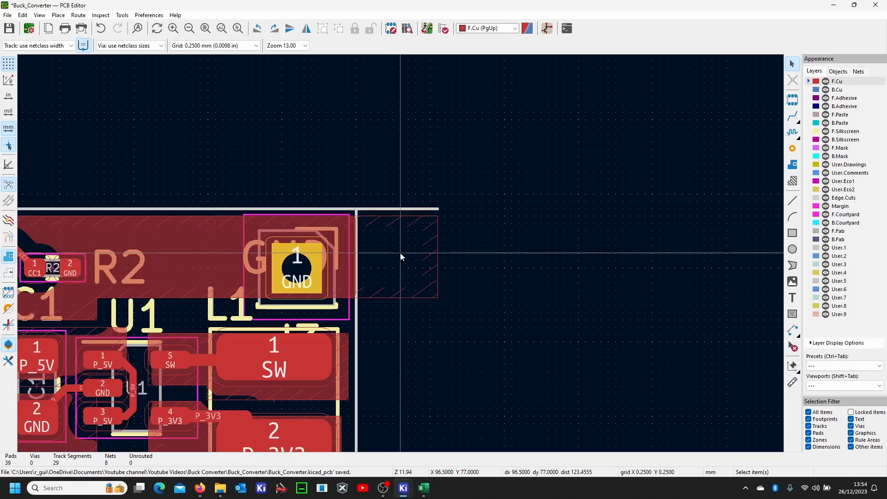
left_click(517, 180)
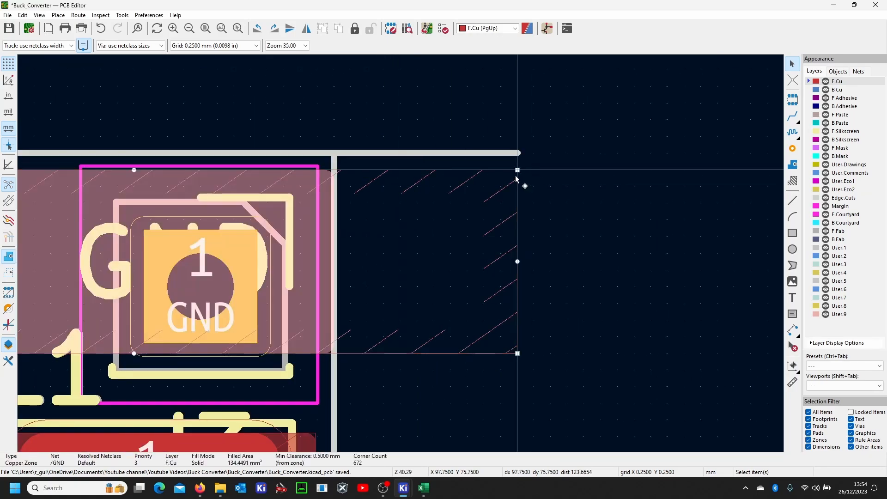
left_click_drag(516, 170, 301, 177)
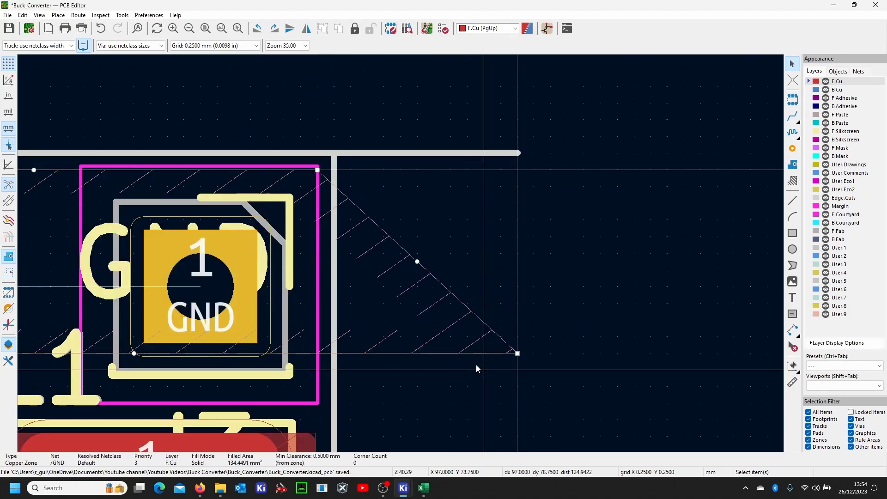
left_click_drag(517, 355, 321, 359)
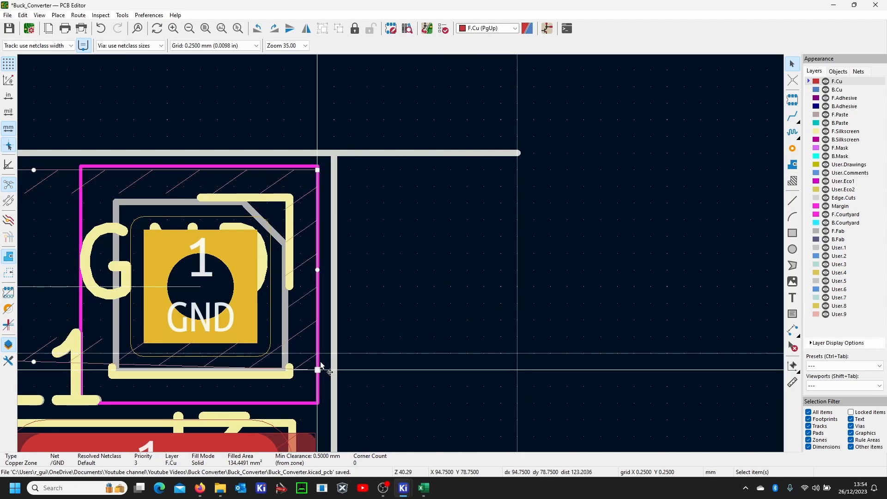
key("b")
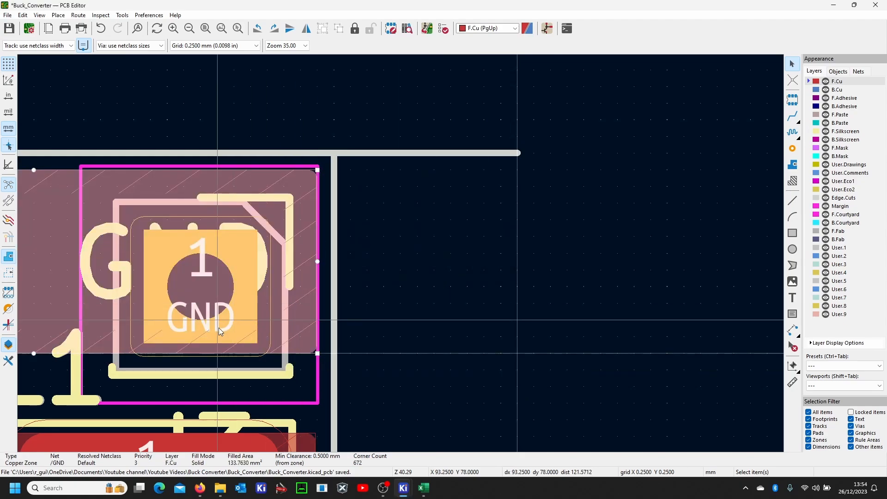
- Shorten the upper Edge.Cuts line to meet the right board edge at X 95 mm and check its line properties
scroll(416, 194, "down", 3)
scroll(491, 176, "up", 2)
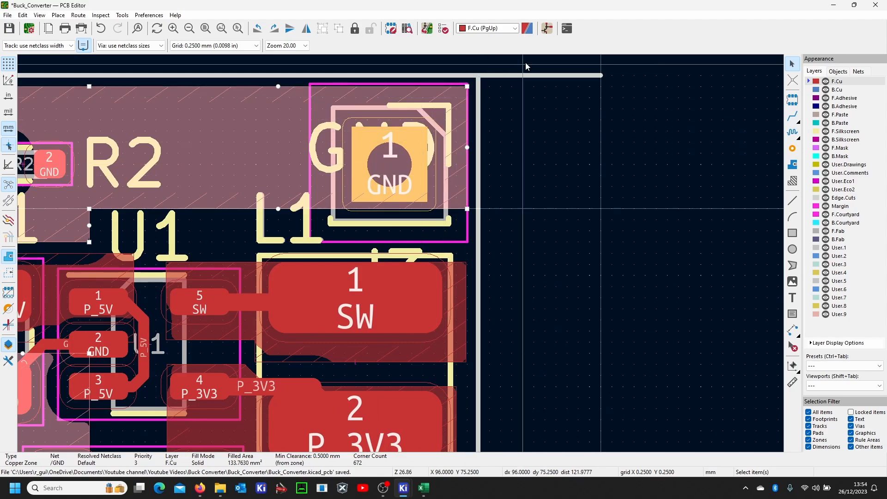
left_click(537, 78)
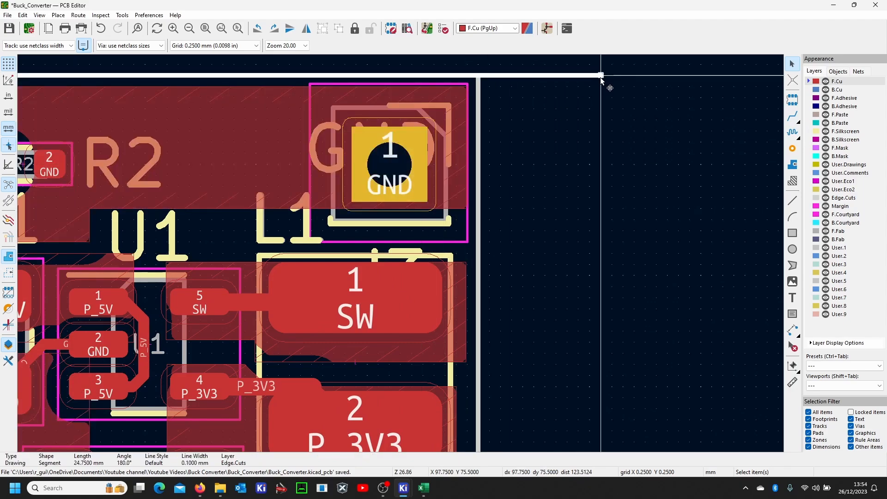
left_click_drag(600, 75, 481, 76)
left_click(510, 85)
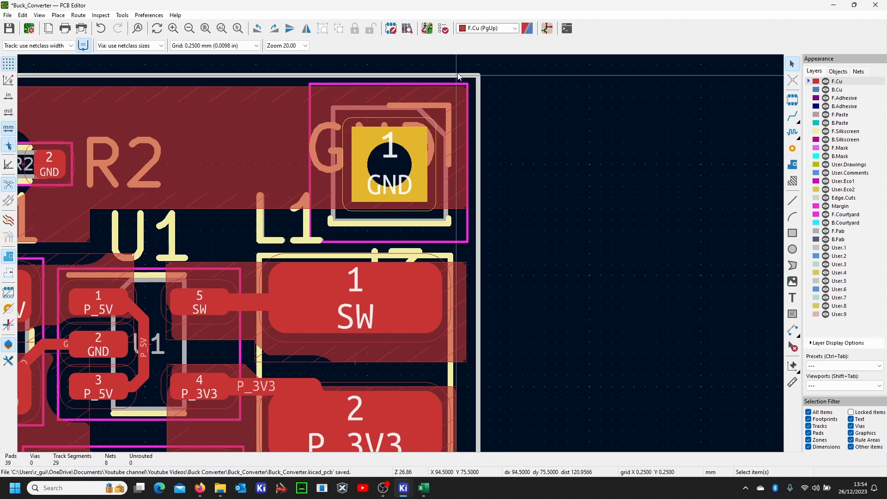
double_click(457, 75)
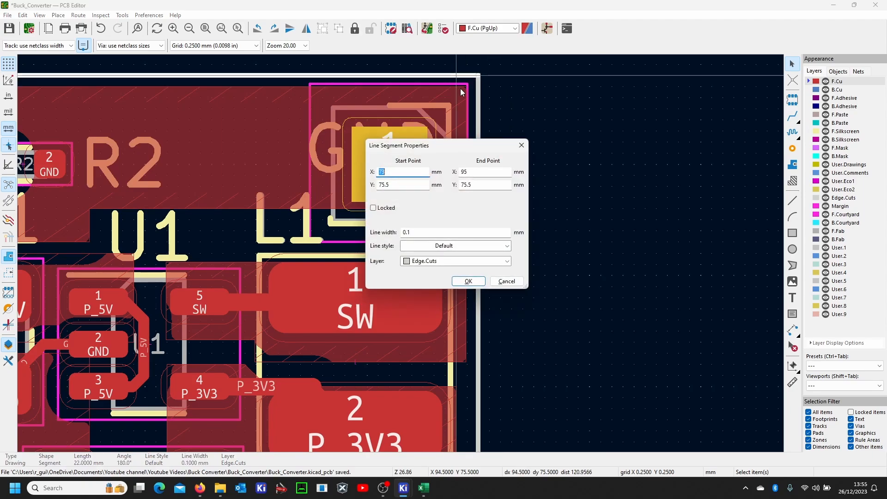
key("Escape")
- Move the GND zone's two left corners about 0.5 mm inward from the left board edge and refill all zones
scroll(393, 282, "down", 3)
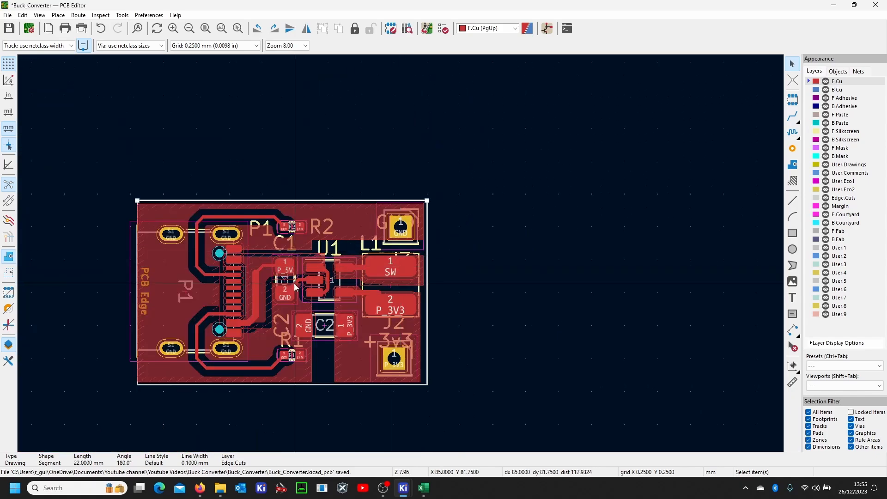
scroll(152, 206, "up", 6)
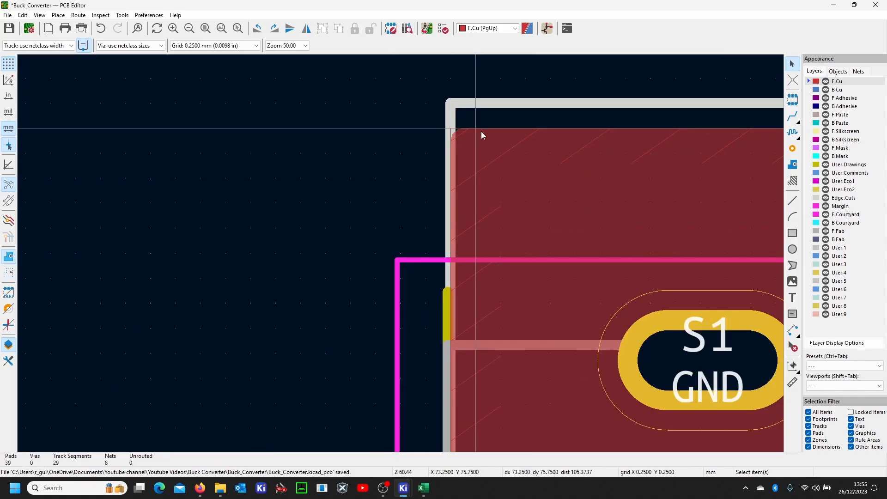
left_click(448, 132)
left_click_drag(448, 132, 491, 138)
scroll(423, 363, "down", 4)
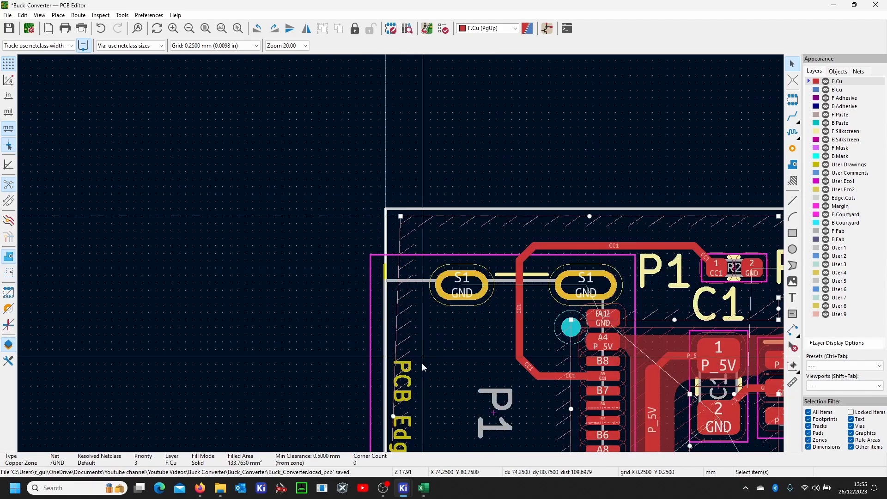
scroll(427, 279, "up", 4)
scroll(428, 279, "up", 2)
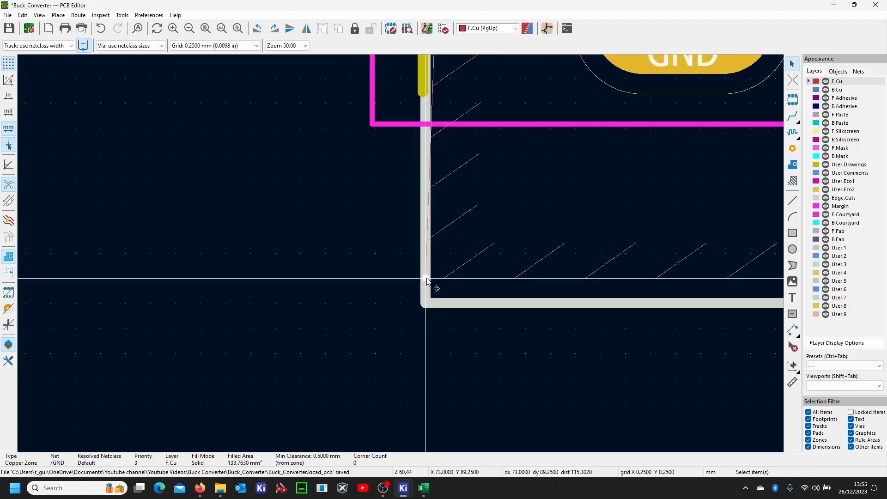
scroll(469, 275, "down", 8)
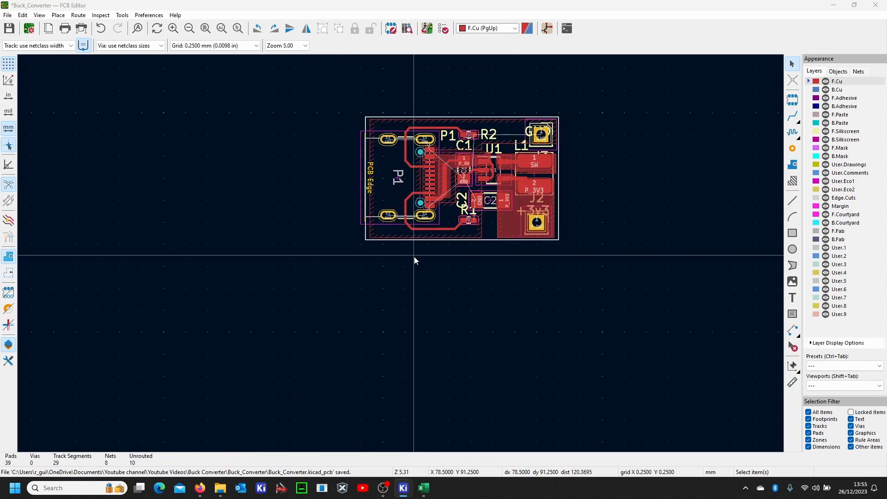
key("b")
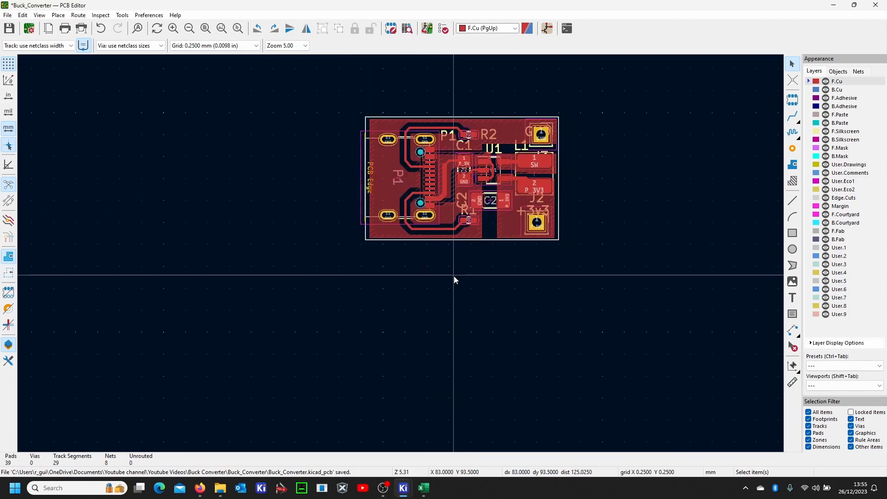
- Shift the diagonal segment of the CC1 track near resistor R2 left, away from its pad, and refill all zones
scroll(464, 213, "up", 3)
scroll(377, 286, "up", 5)
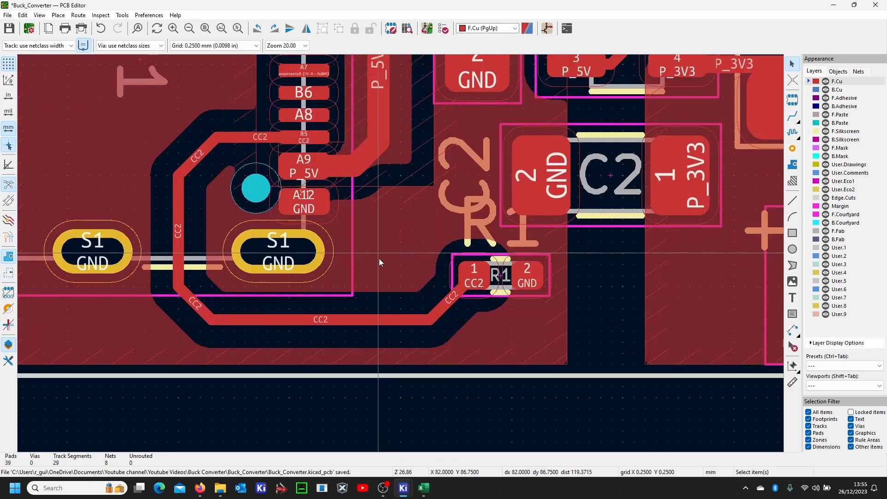
scroll(379, 259, "down", 5)
scroll(398, 228, "up", 2)
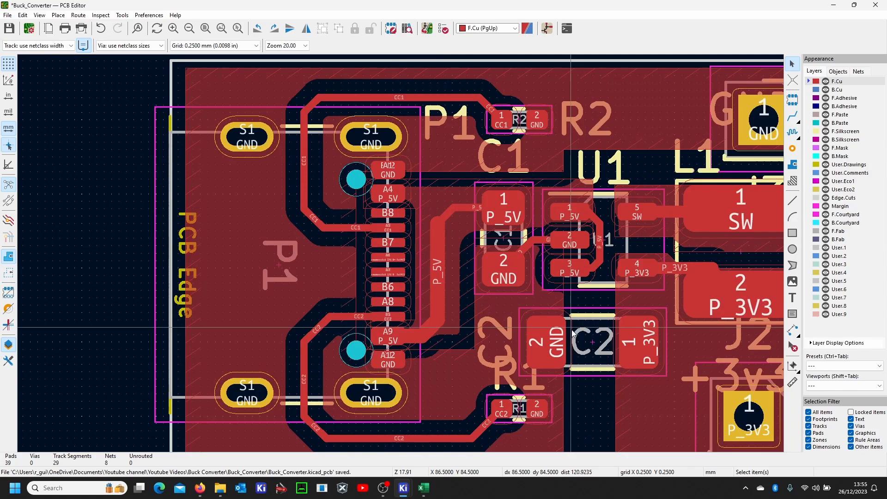
scroll(476, 109, "up", 2)
left_click_drag(409, 238, 392, 264)
scroll(386, 318, "down", 4)
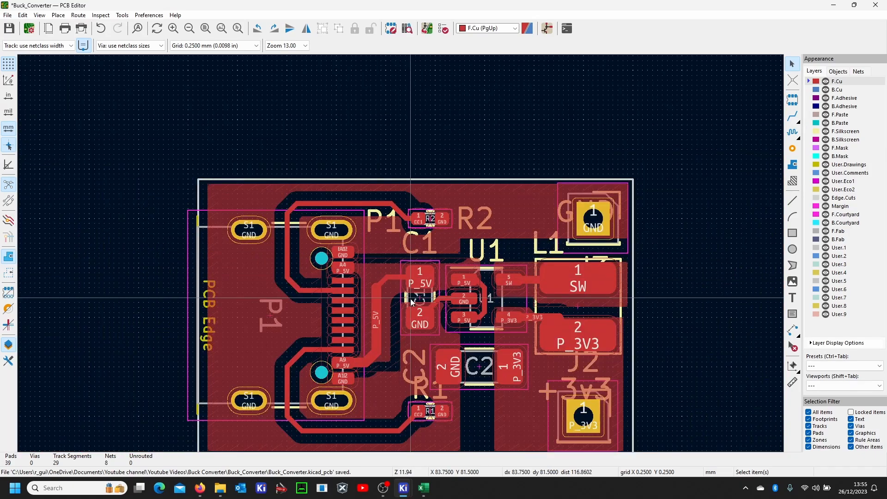
key("b")
- Raise the CC2 track's lower horizontal segment, shift its diagonal near R1 left, and refill all zones
scroll(331, 196, "up", 4)
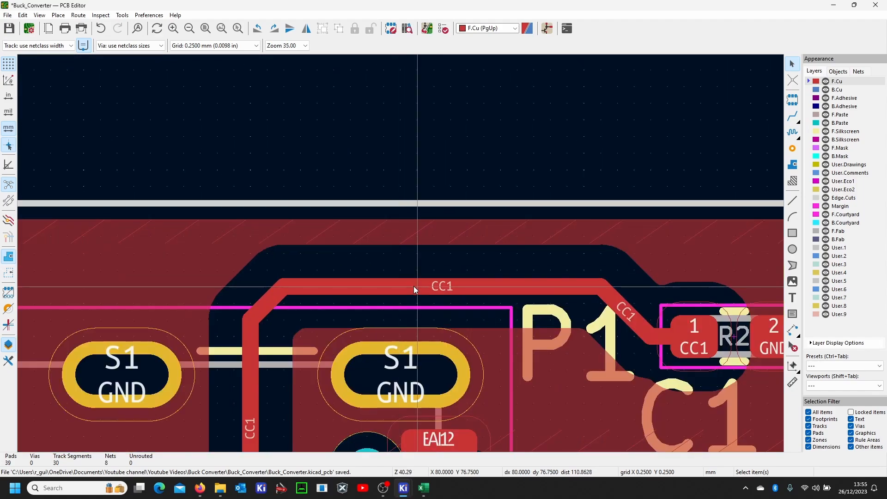
scroll(421, 304, "down", 2)
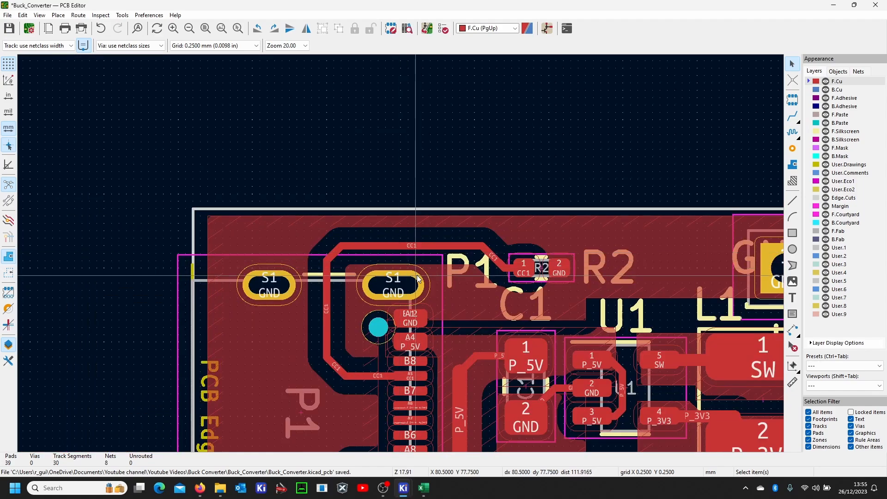
scroll(420, 250, "down", 3)
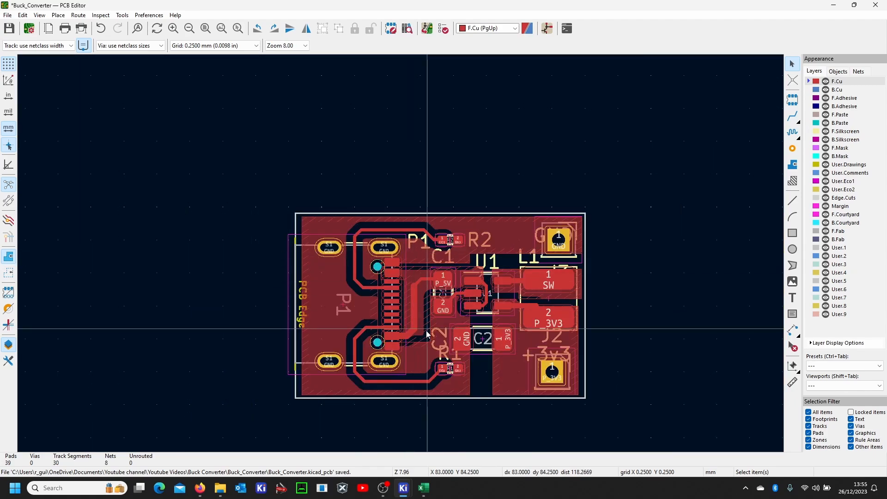
scroll(418, 369, "up", 3)
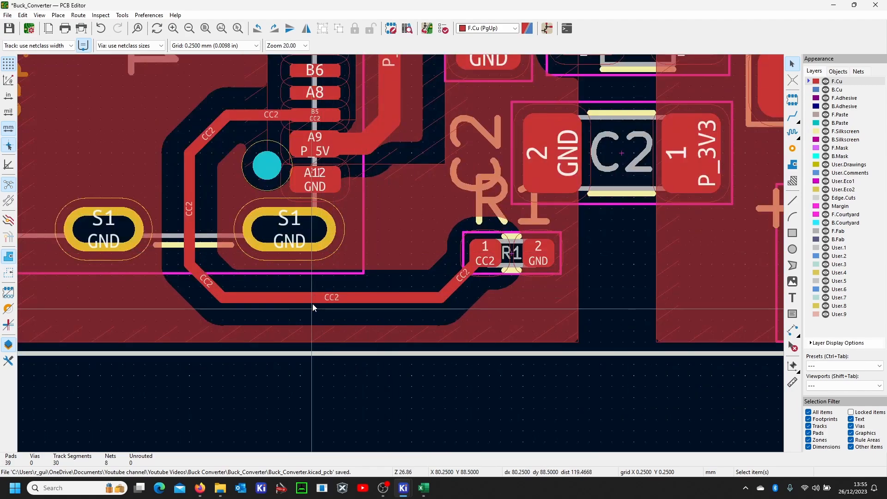
left_click_drag(310, 301, 310, 287)
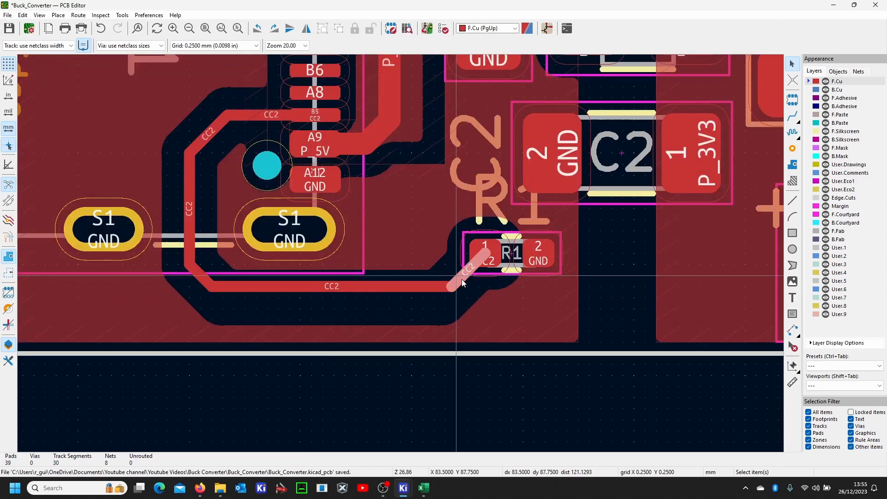
left_click_drag(461, 279, 439, 267)
key("b")
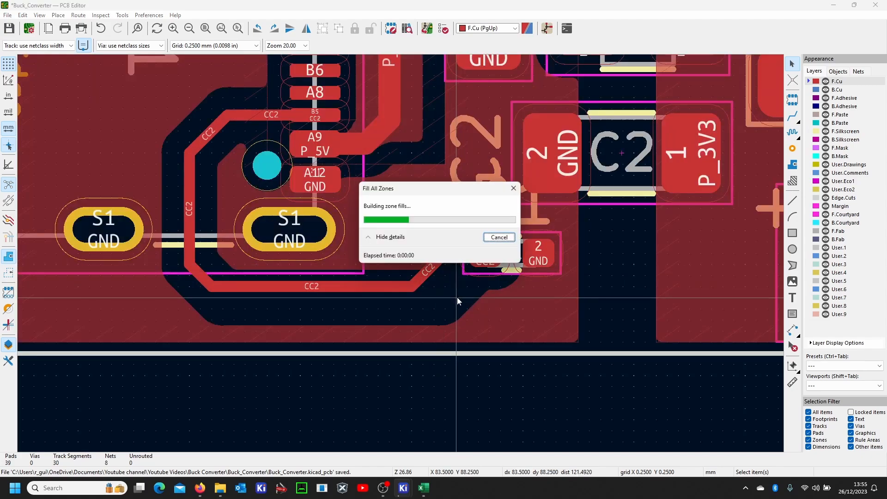
scroll(439, 247, "down", 2)
scroll(439, 247, "down", 3)
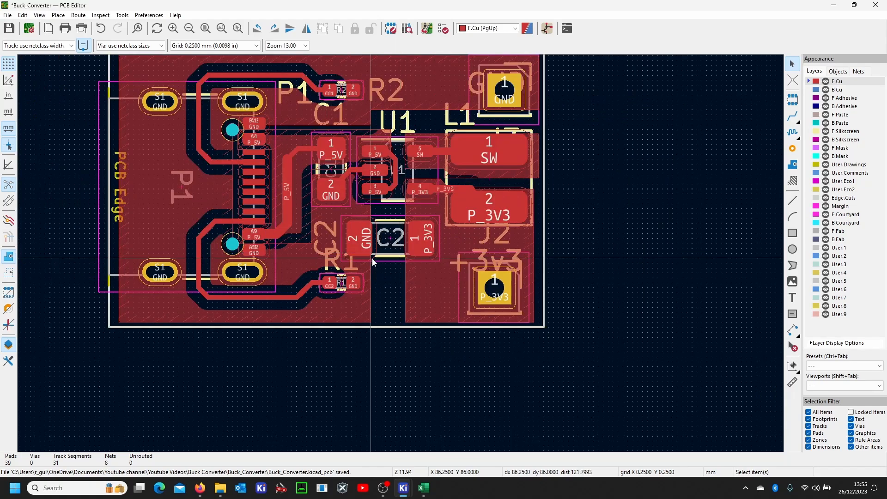
scroll(400, 254, "up", 3)
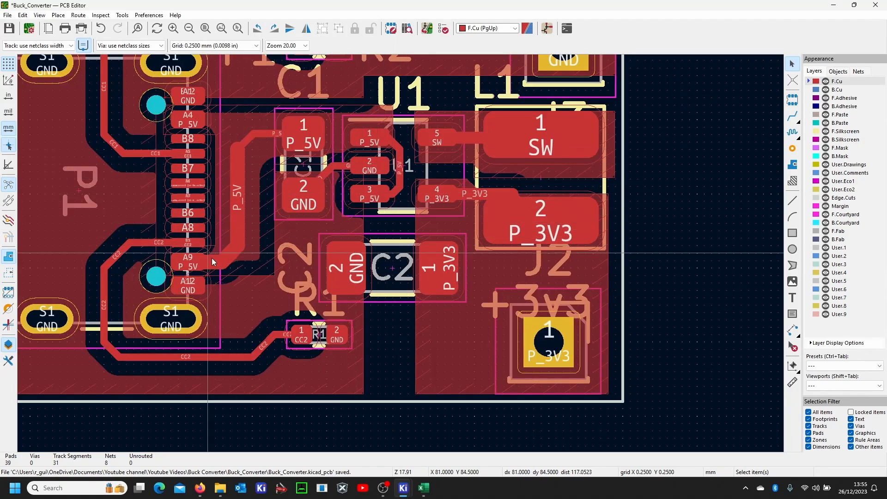
scroll(443, 261, "down", 2)
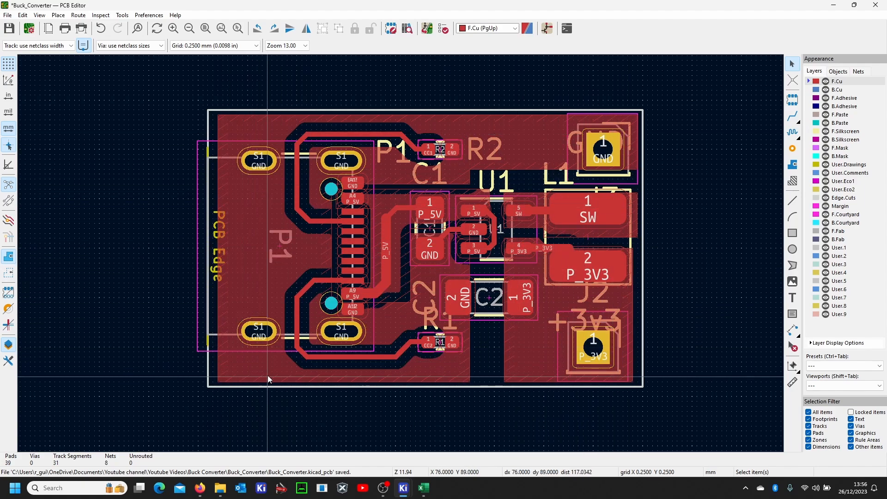
- Examine the compacted board from several angles in the 3D viewer and close the viewer
left_click(465, 378)
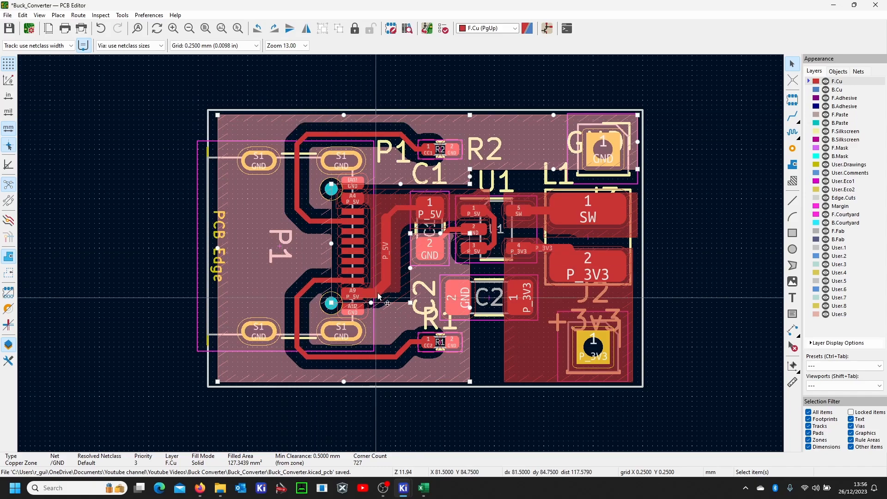
left_click(661, 234)
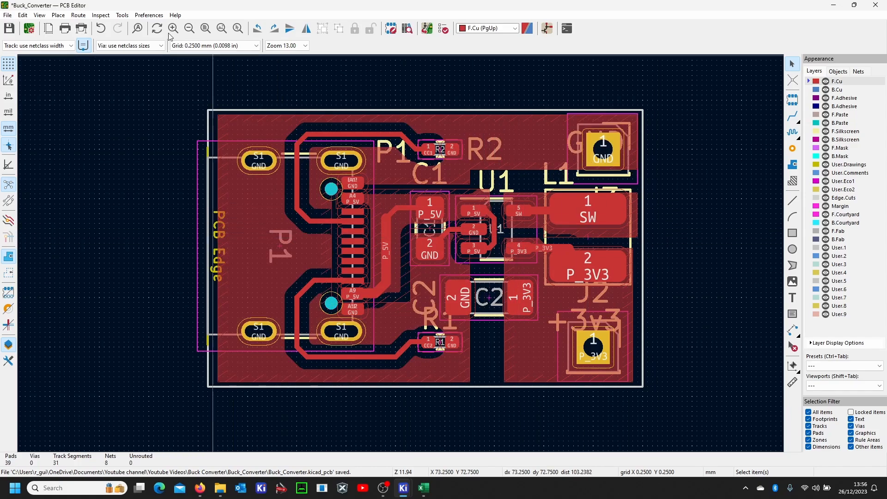
left_click(39, 14)
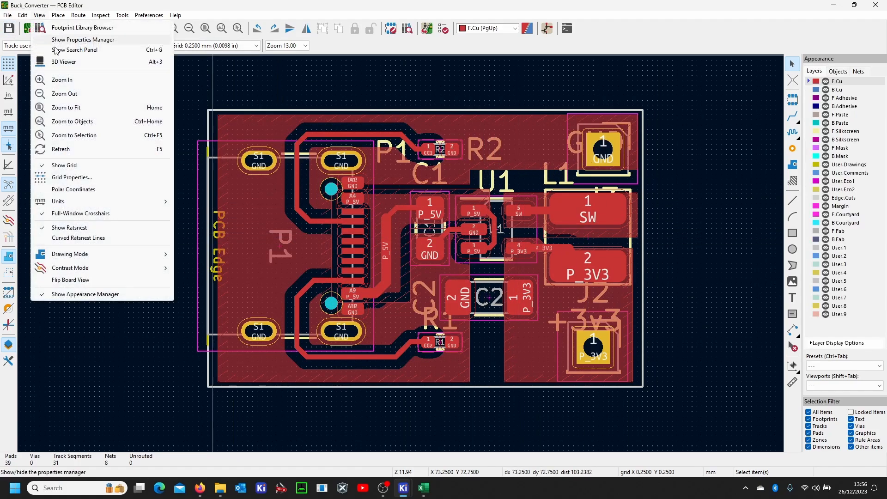
left_click(63, 61)
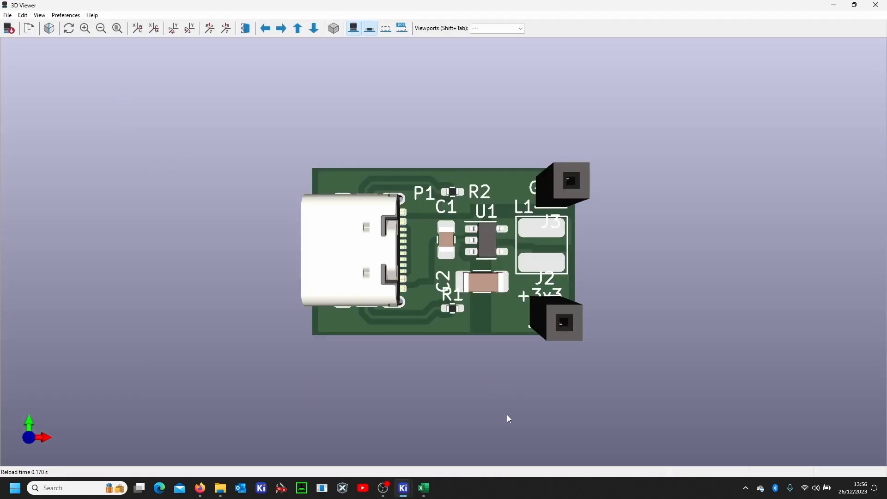
left_click_drag(507, 418, 385, 356)
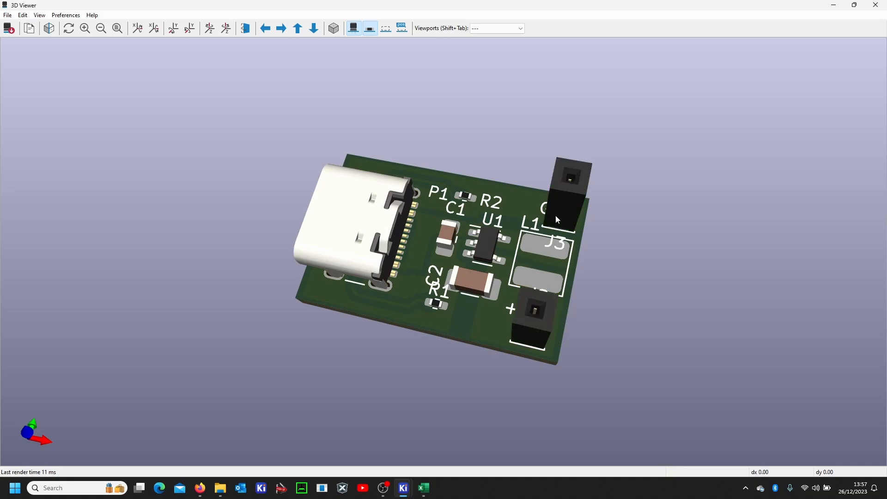
left_click_drag(324, 370, 460, 320)
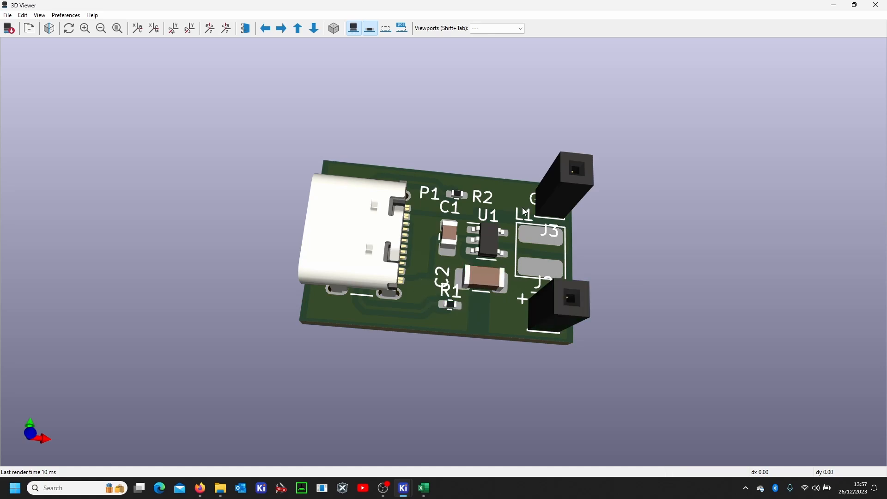
left_click_drag(399, 353, 439, 232)
left_click_drag(501, 189, 430, 294)
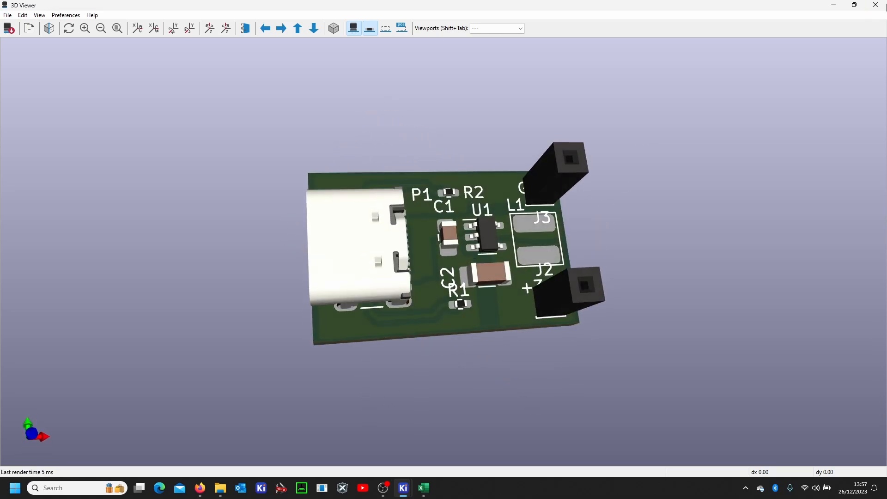
left_click(886, 4)
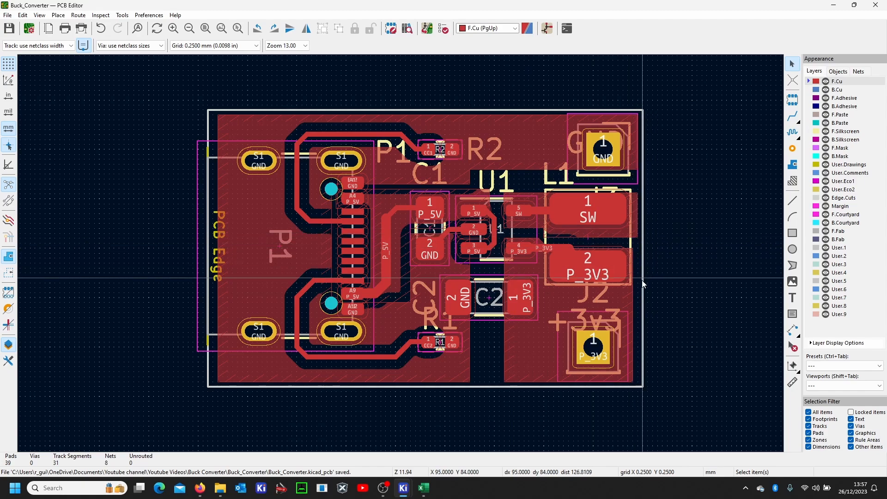
- Move the J3 reference and the GND silkscreen text beside the left side of J3's footprint, with J3 above GND
scroll(643, 225, "up", 3)
scroll(401, 253, "down", 2, "shift")
scroll(391, 230, "up", 2)
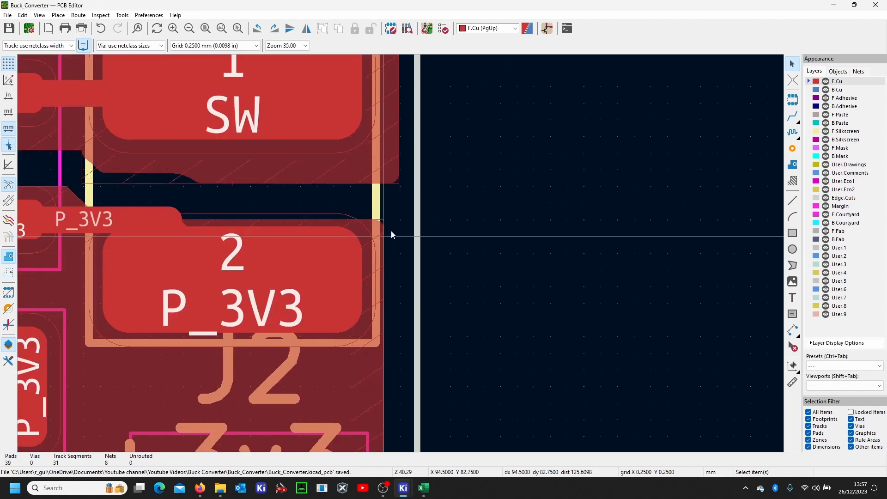
scroll(399, 254, "down", 3)
scroll(359, 245, "down", 2)
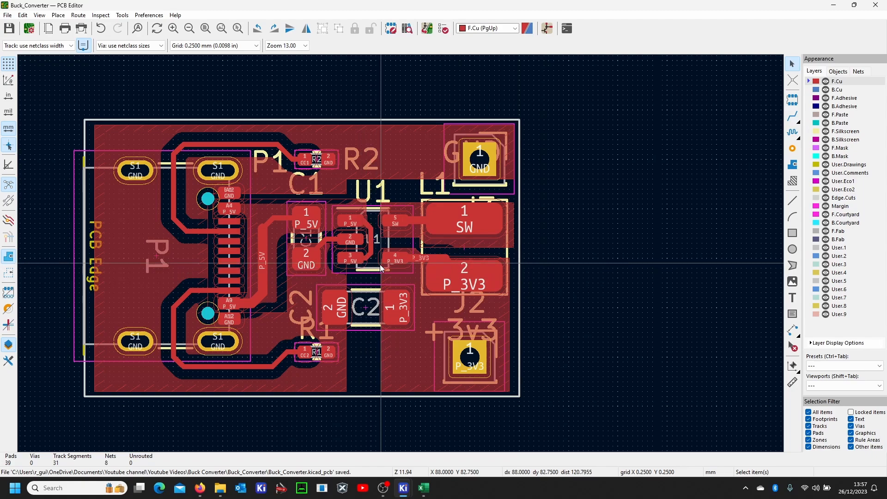
scroll(467, 233, "up", 3)
left_click(436, 198)
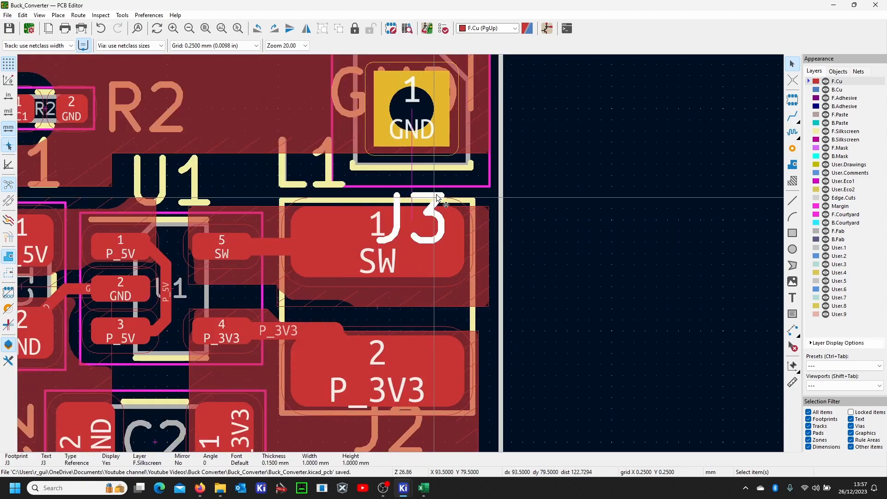
left_click_drag(437, 198, 283, 87)
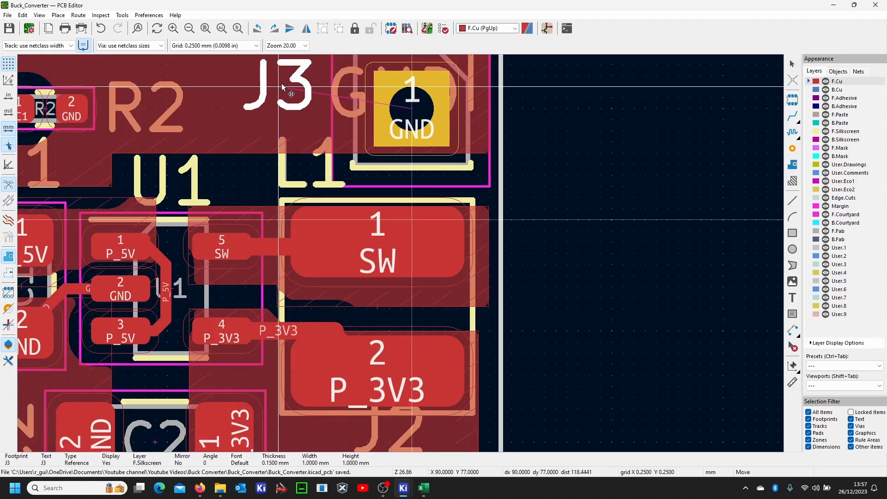
left_click_drag(407, 111, 200, 156)
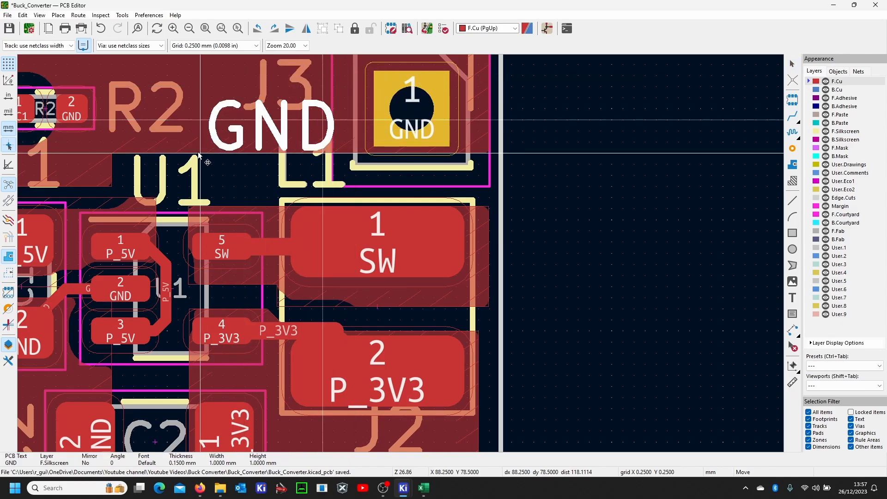
- Move the +3v3 silkscreen text and the J2 reference to the left of J2's footprint, with J2 above +3v3
scroll(231, 161, "down", 3)
scroll(429, 356, "up", 3)
left_click(402, 225)
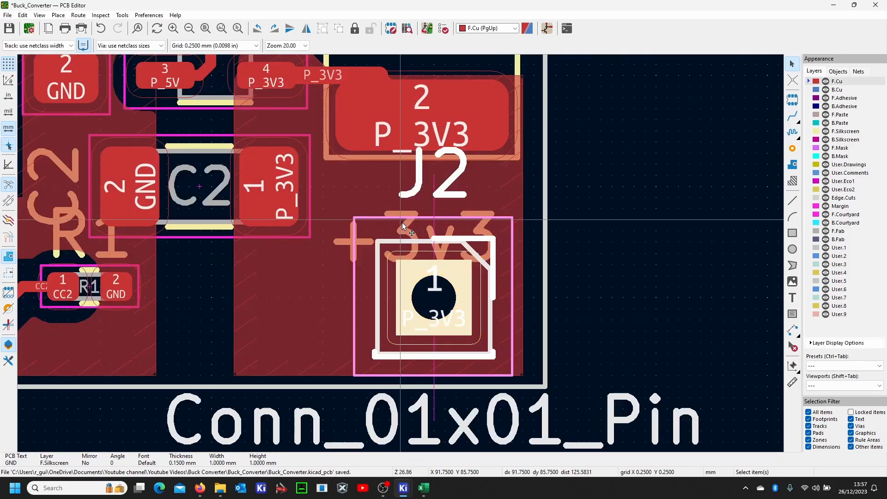
left_click_drag(411, 209, 163, 375)
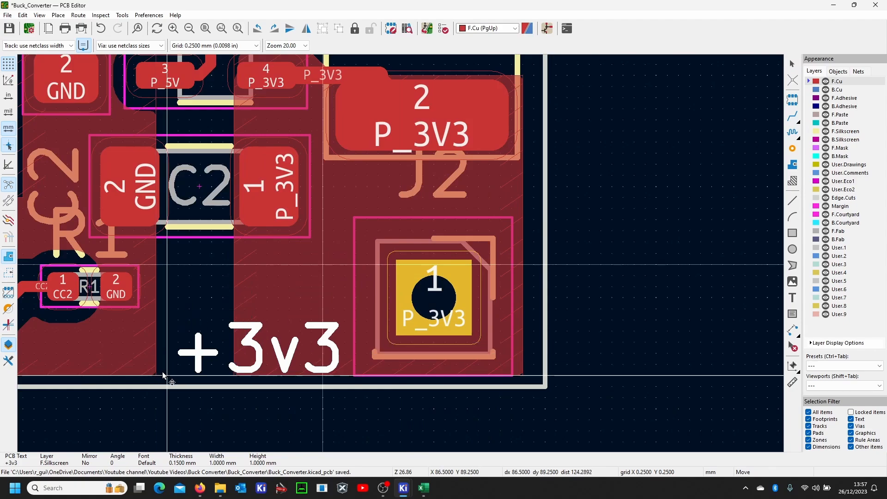
left_click_drag(433, 174, 340, 307)
- Nudge the J3 reference and the GND text so they line up just left of J3's courtyard
scroll(340, 306, "down", 3)
scroll(386, 259, "up", 4)
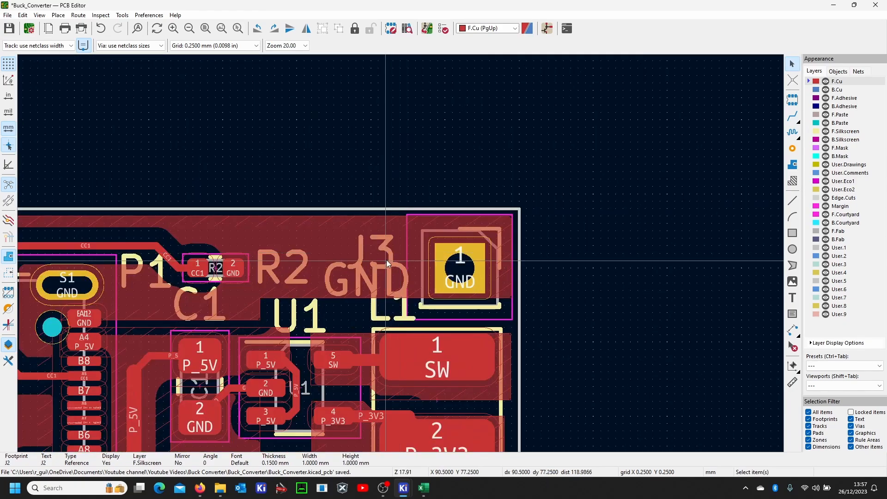
left_click_drag(409, 228, 416, 208)
left_click(388, 275)
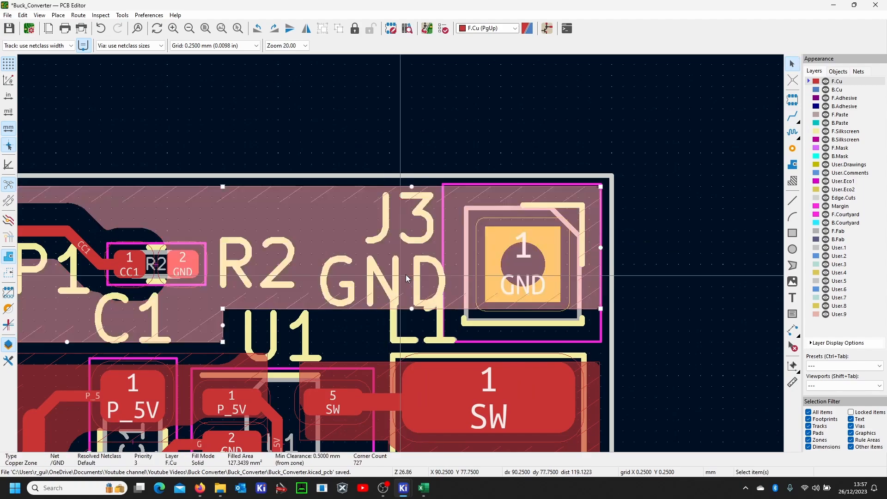
left_click(387, 277)
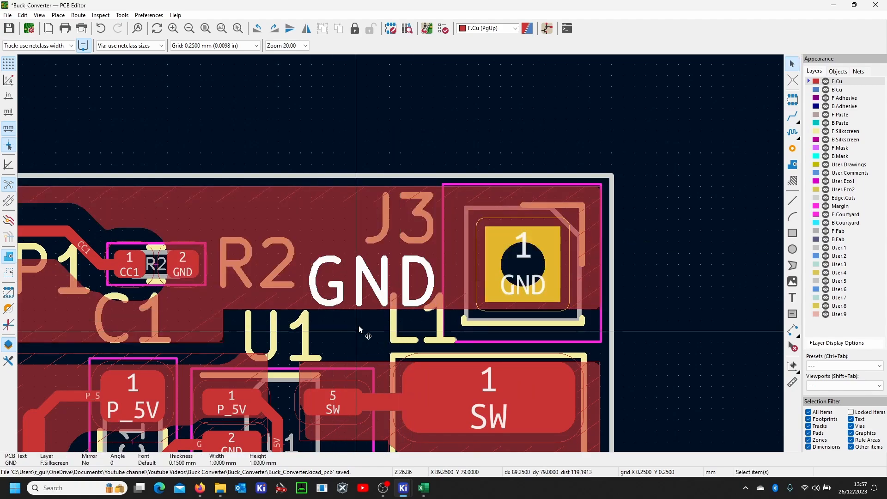
- Move both L1 texts, the silkscreen reference and the F.Fab text, to just below the inductor's lower-left corner
scroll(438, 281, "down", 3)
scroll(437, 281, "up", 2)
left_click(365, 214)
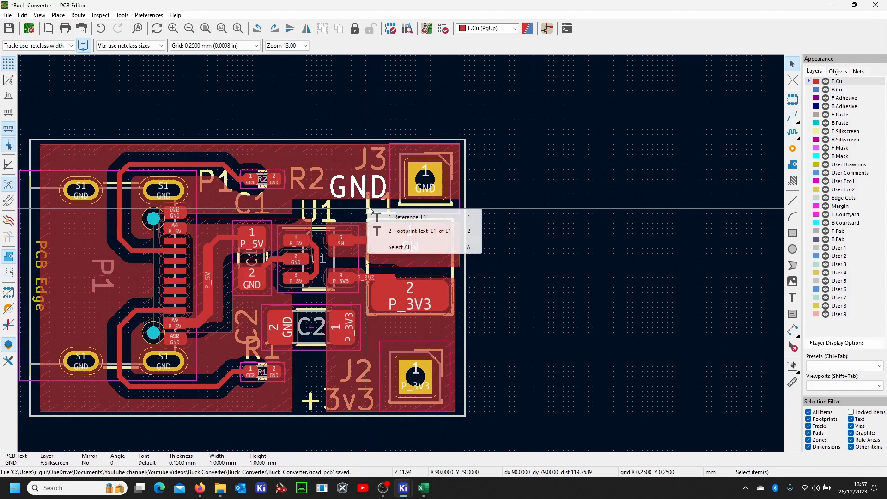
left_click(370, 211)
key("m")
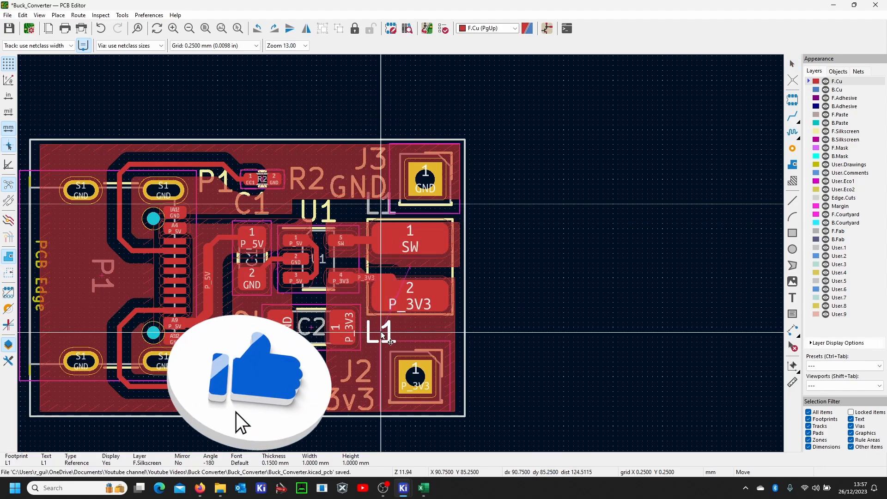
left_click(381, 327)
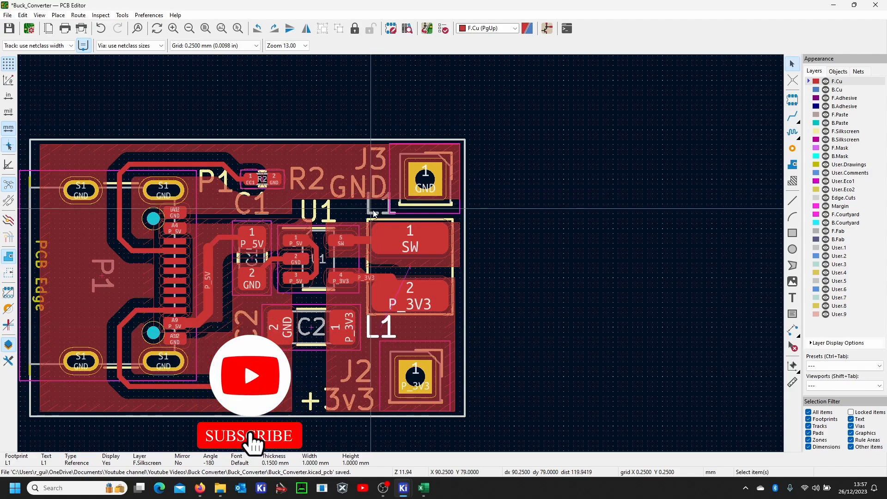
left_click(371, 209)
key("m")
left_click(381, 332)
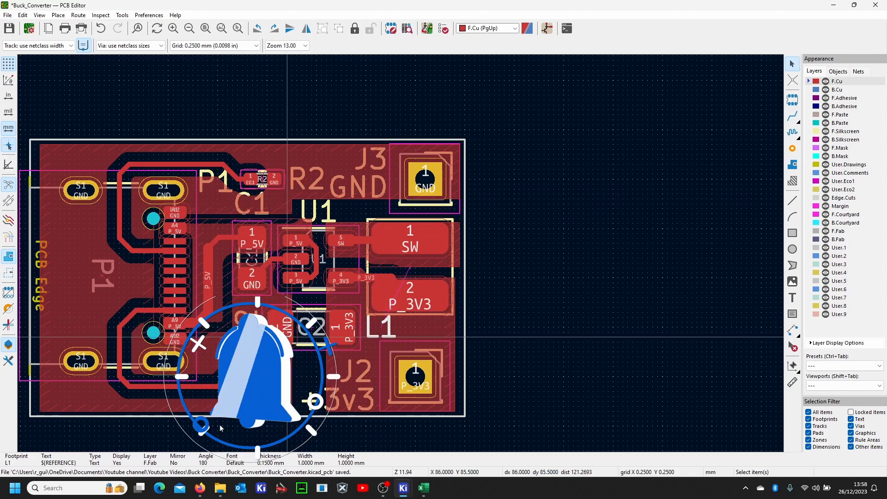
- Move the R1 silkscreen reference to the right of resistor R1, clear of the C2 text
scroll(457, 277, "up", 5)
left_click(458, 277)
key("m")
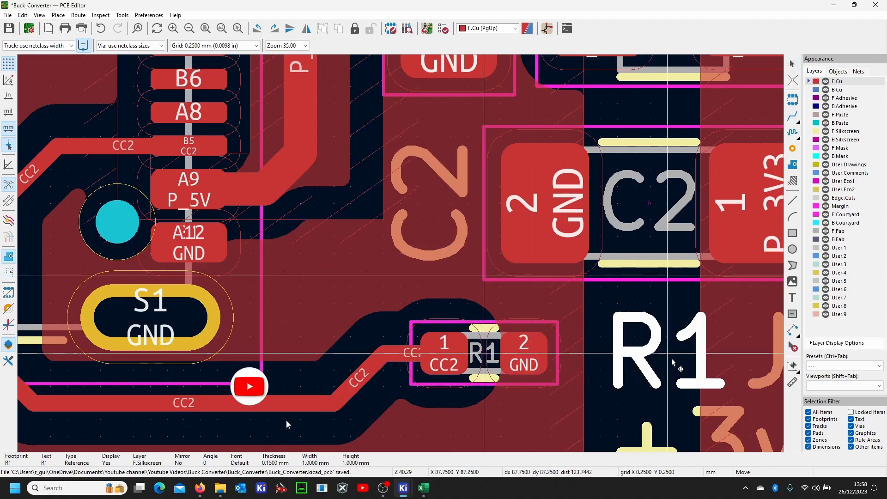
left_click(635, 350)
- Rotate the C2 silkscreen reference to horizontal and place it to the left of capacitor C2
left_click(435, 167)
key("m")
key("r")
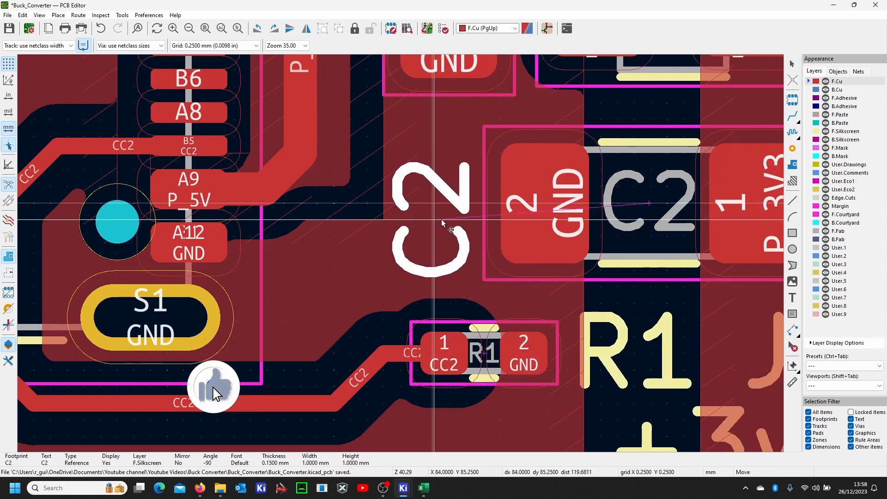
left_click(426, 248)
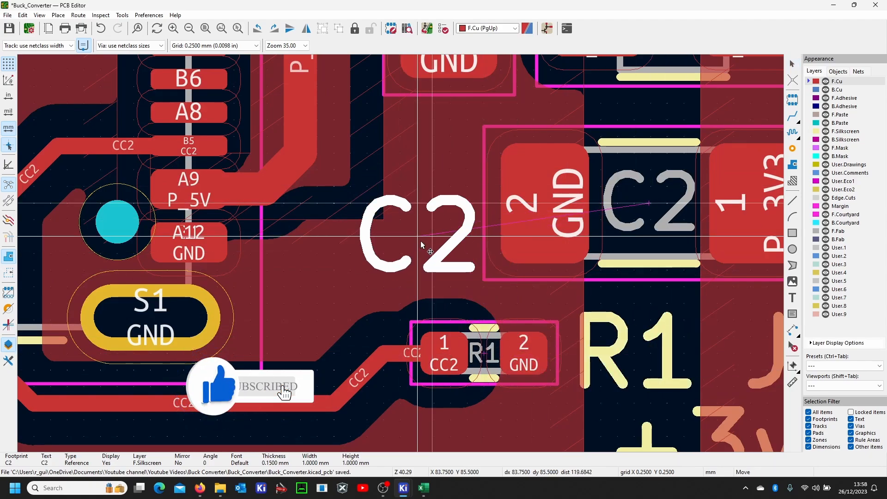
scroll(238, 263, "down", 3)
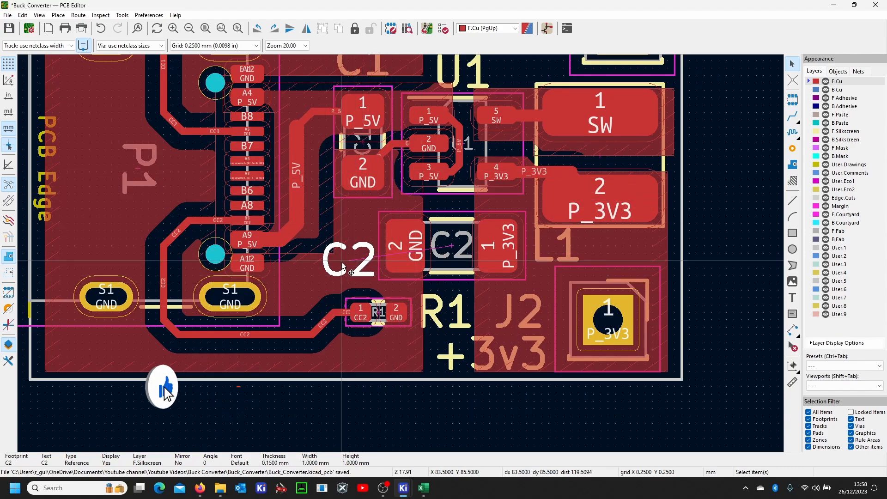
scroll(349, 241, "down", 3)
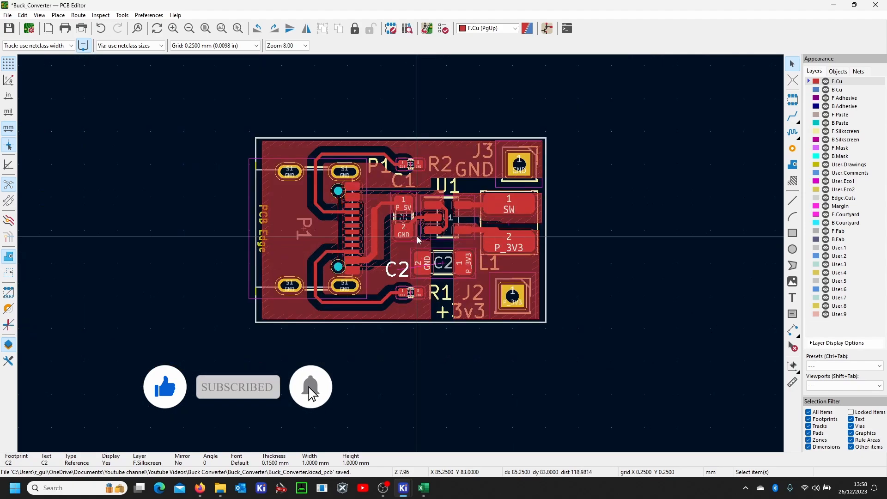
scroll(461, 205, "up", 2)
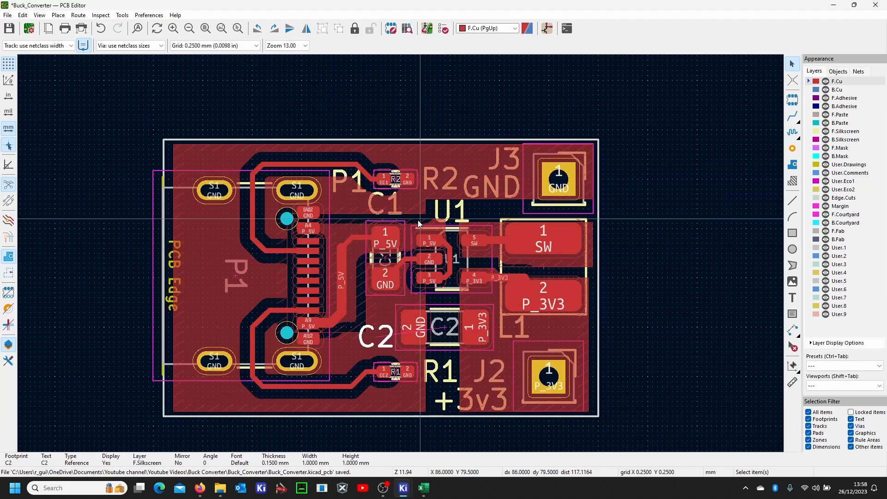
left_click(647, 204)
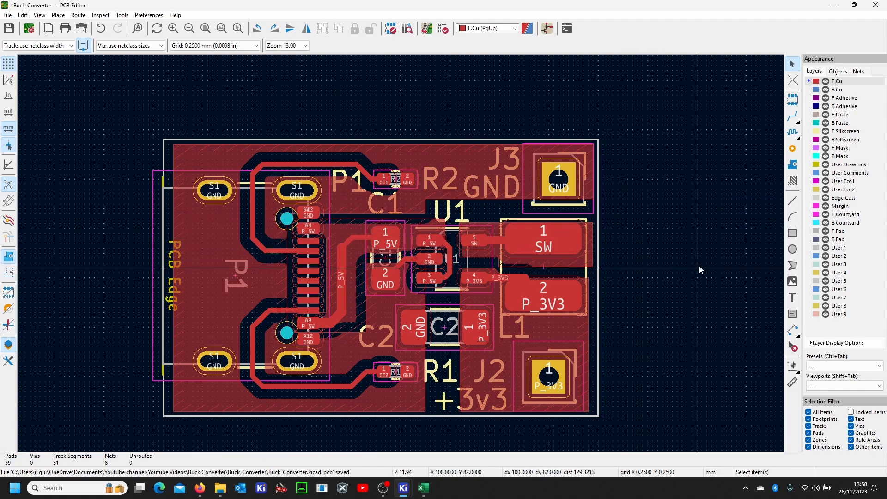
- Save the board and check the rearranged silkscreen labels in the 3D viewer, closing it when done
left_click(8, 29)
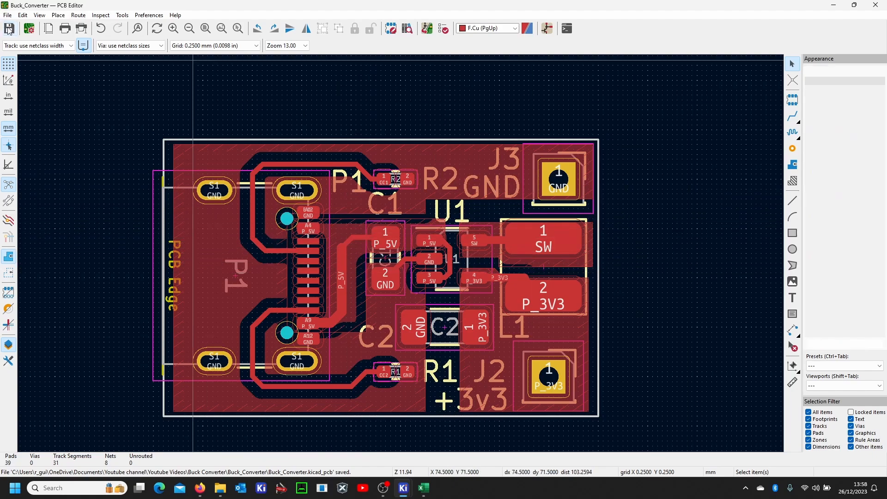
left_click(40, 15)
left_click(60, 61)
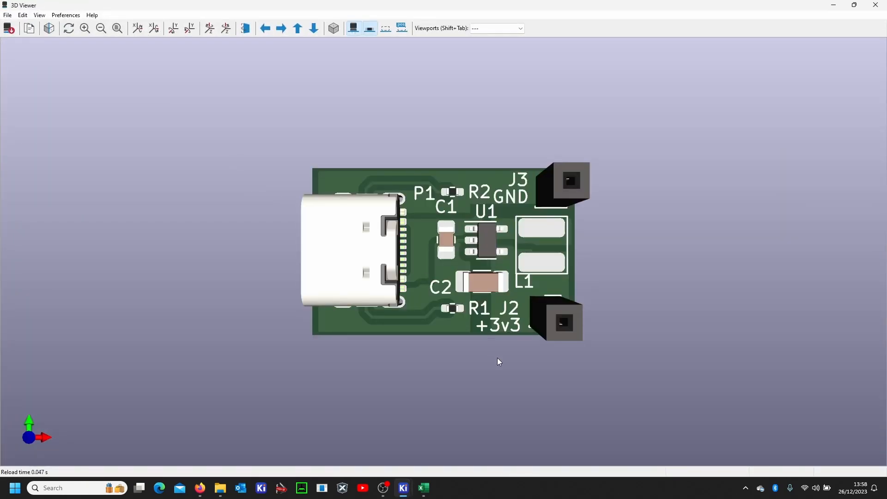
left_click_drag(498, 362, 474, 359)
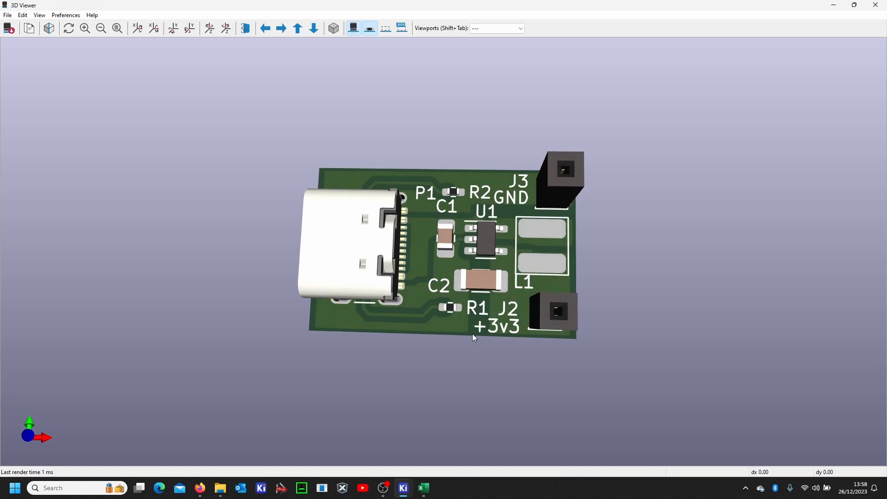
scroll(475, 338, "up", 5)
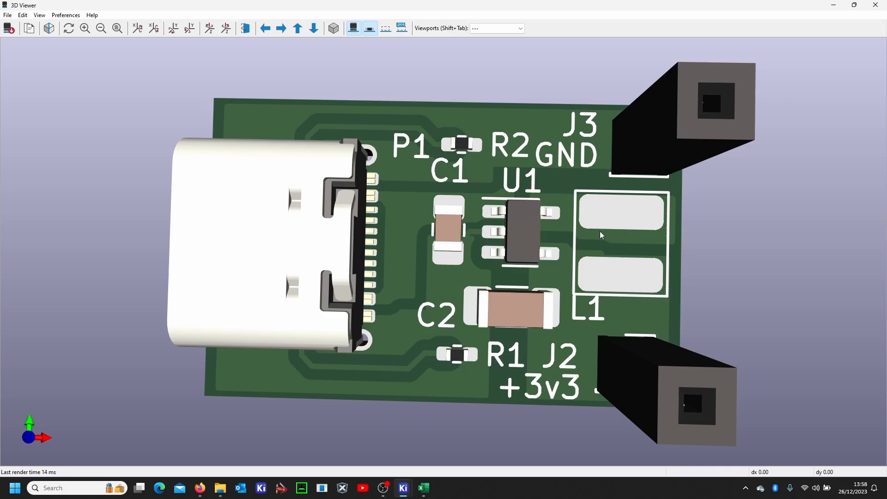
left_click(876, 6)
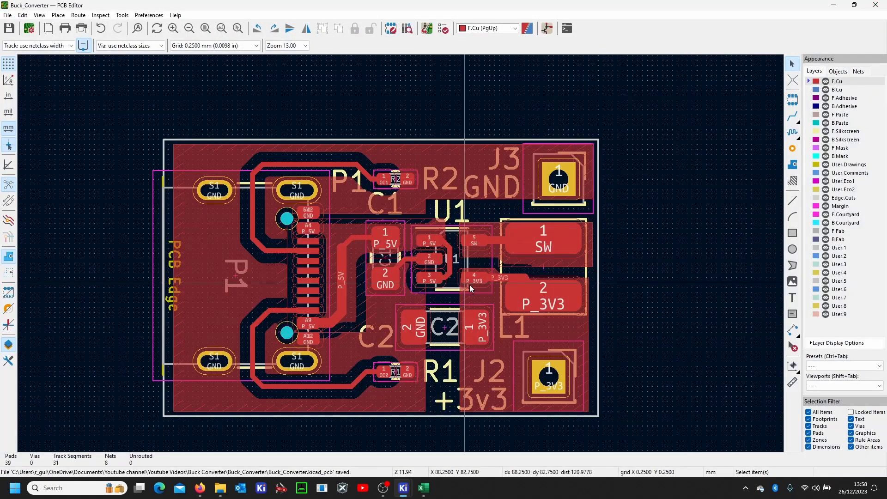
- Raise the lower edge of the SW copper zone to just below L1 pad 1 and refill all zones
scroll(469, 284, "up", 8)
left_click(390, 325)
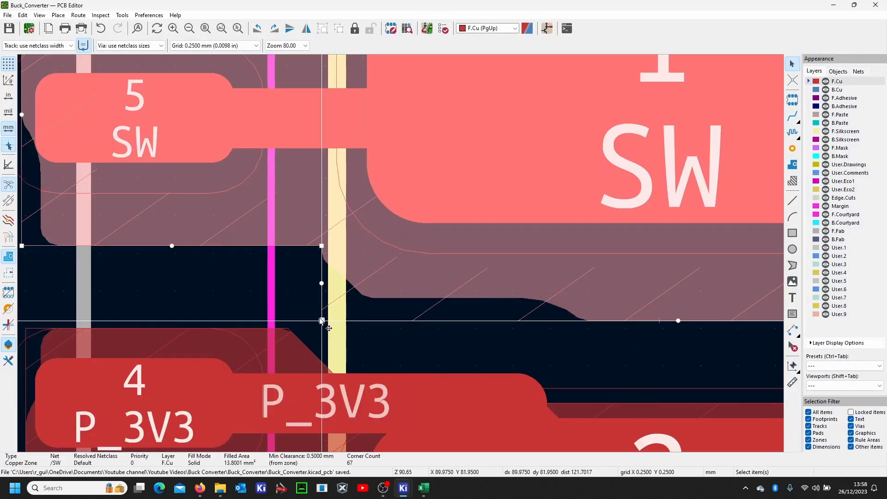
left_click_drag(327, 320, 449, 261)
scroll(449, 261, "down", 5)
mouse_move(565, 273)
left_mouse_down()
mouse_move(561, 248)
mouse_move(564, 255)
left_mouse_up()
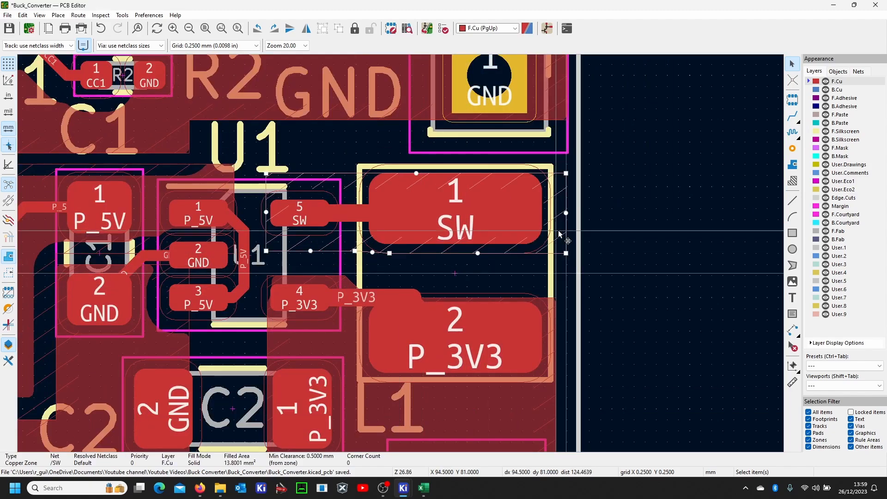
key("b")
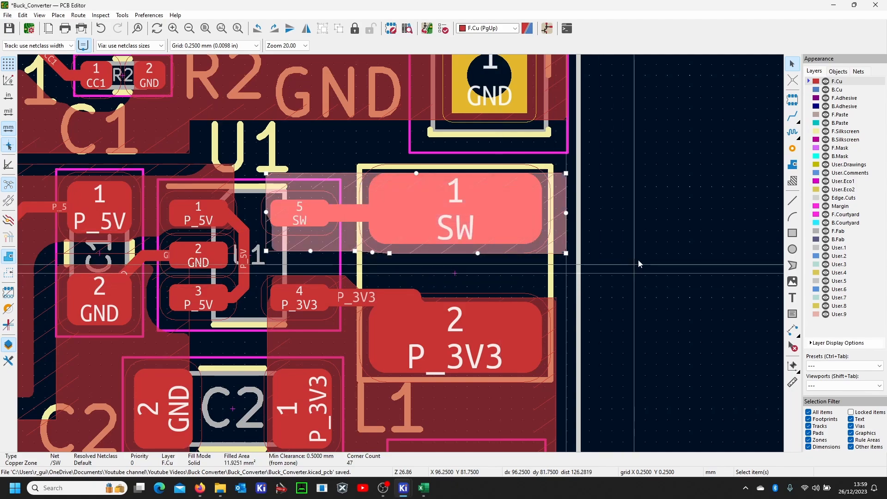
left_click(638, 260)
- Delete the redundant P_3V3 track running from U1 pad 4 to L1 pad 2
left_click(350, 284)
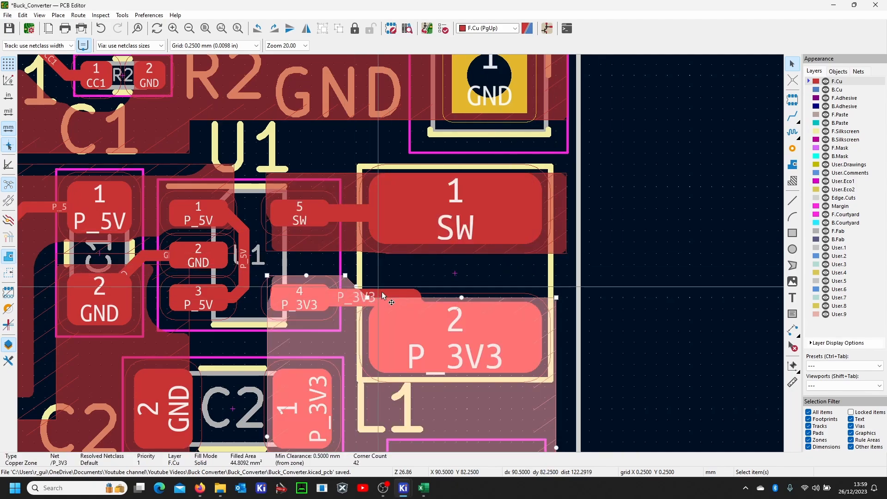
left_click(402, 297)
key("Delete")
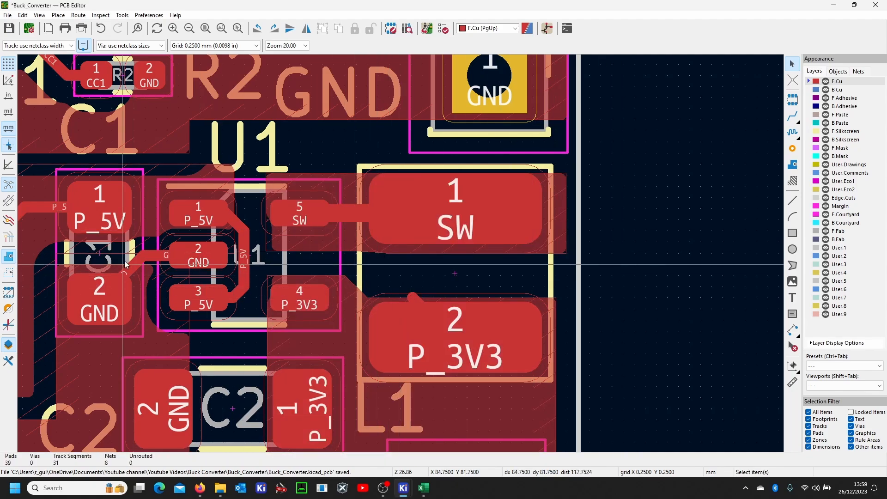
- Shift the GND track between C1 pad 2 and U1 pad 2 downward, refill all zones, and save the board
scroll(134, 264, "up", 5)
left_click(460, 234)
left_click_drag(447, 232, 436, 284)
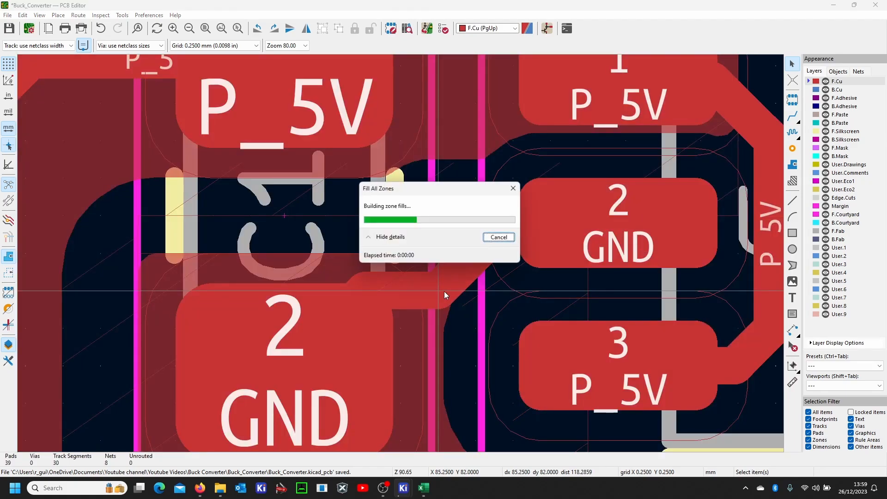
scroll(401, 257, "down", 3)
scroll(401, 257, "down", 2)
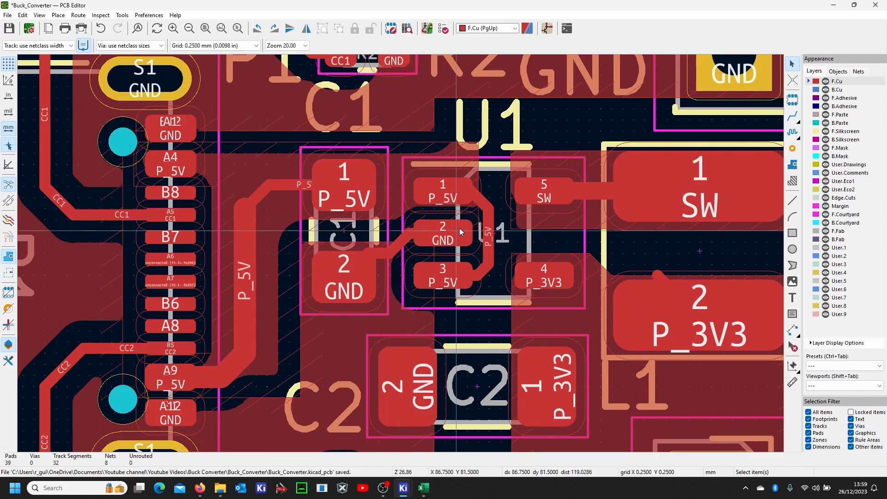
scroll(459, 228, "down", 2)
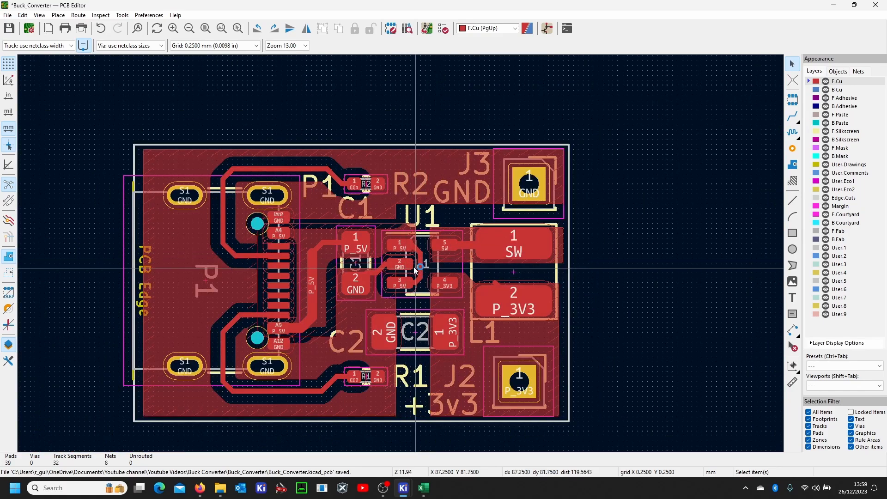
scroll(318, 305, "up", 4)
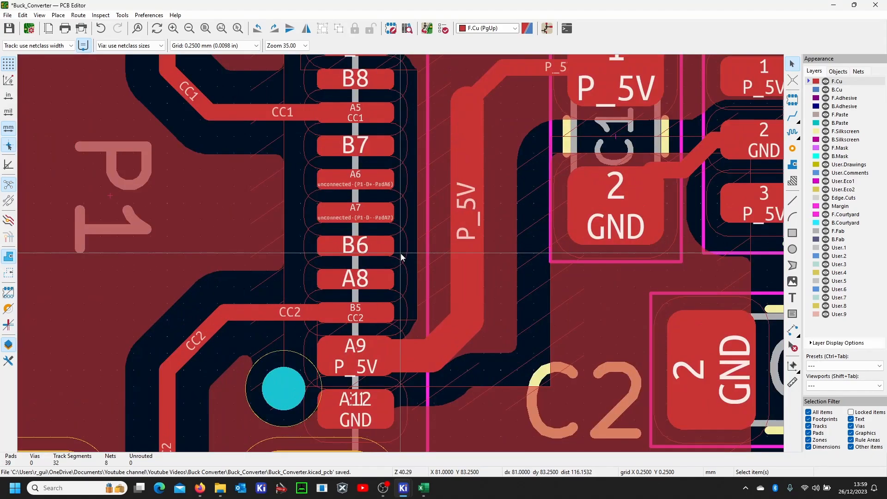
scroll(401, 253, "down", 4)
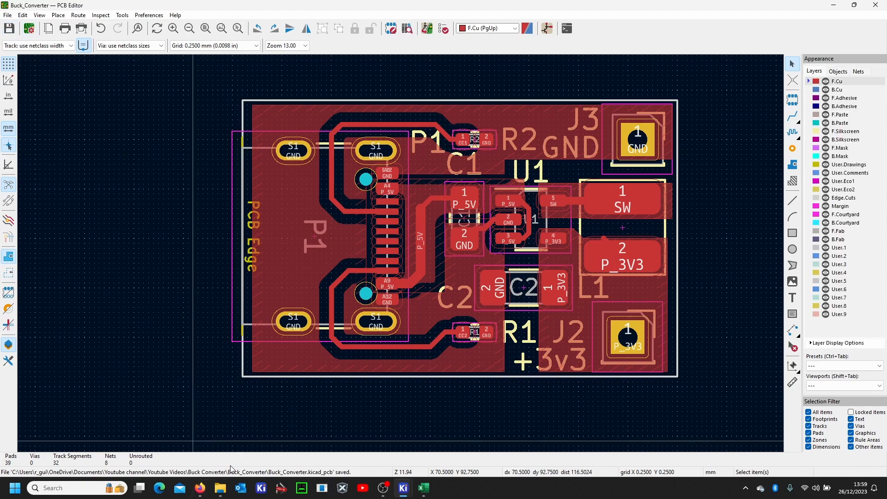
- Switch to the Excel Bill of Material sheet and add line number 6 with the reference R1, R2 in row 7
left_click(223, 488)
left_click(224, 488)
left_click(424, 487)
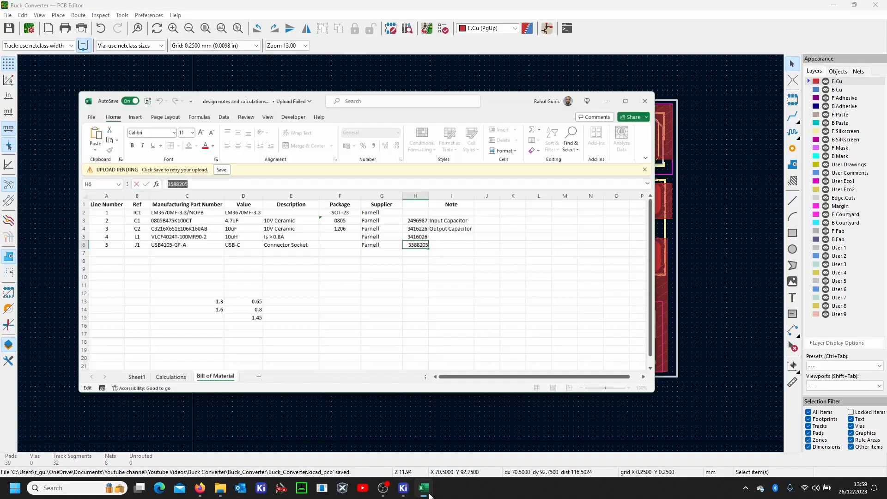
left_click(73, 221)
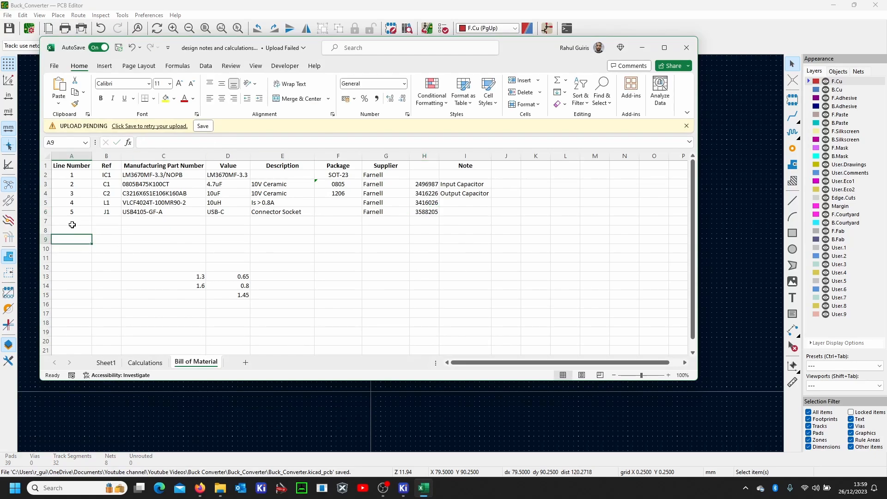
type("6")
key("Tab")
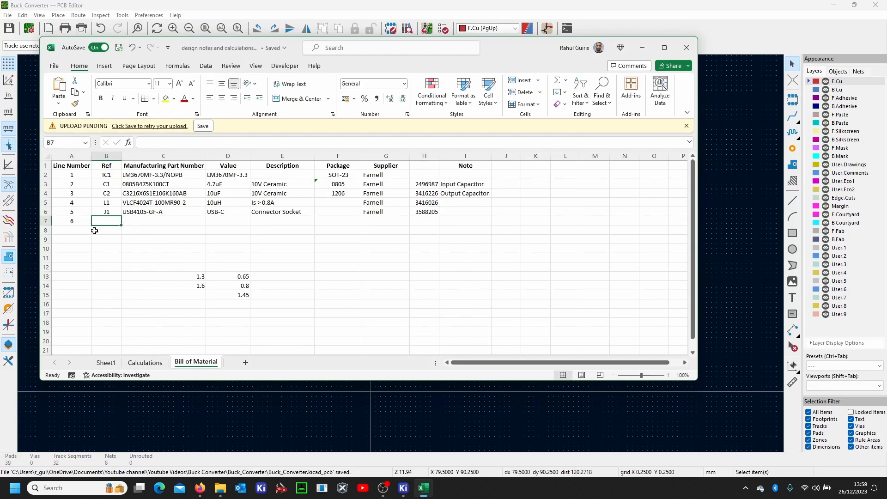
type("R1, R2")
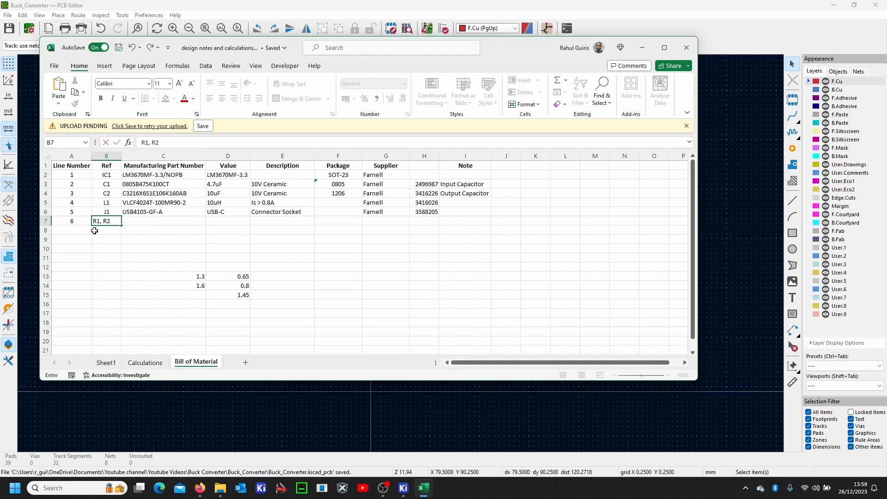
key("Tab")
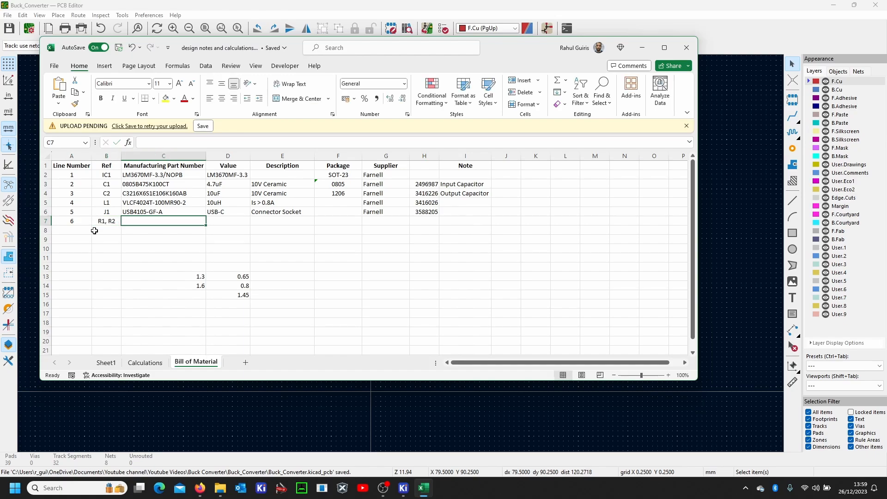
- Fill in the R1, R2 row with the value 5.11K and the description Resistor
key("Tab")
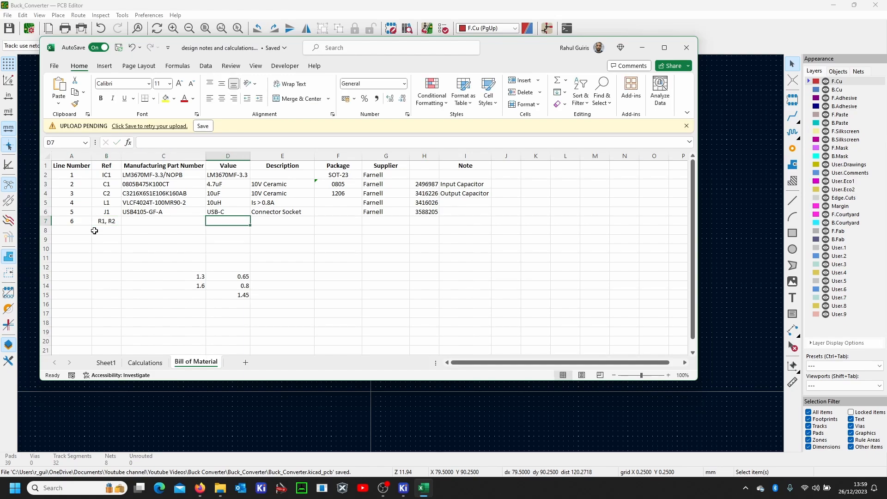
type("5.11K")
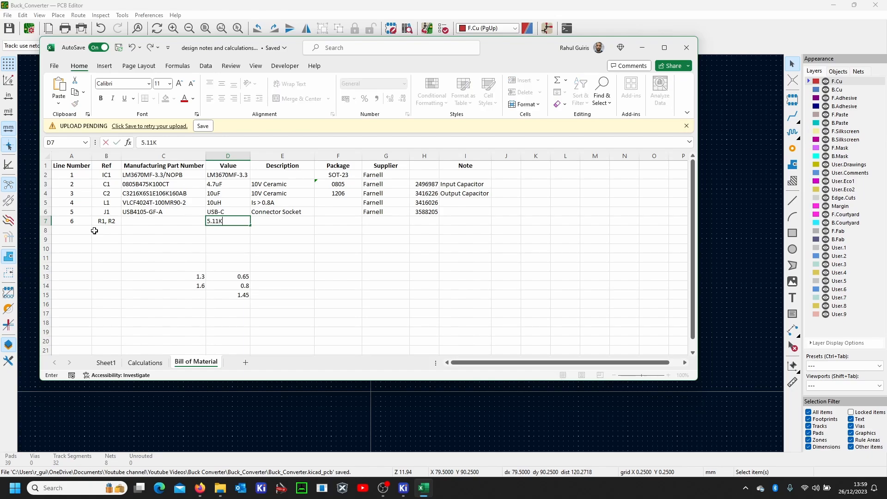
key("Tab")
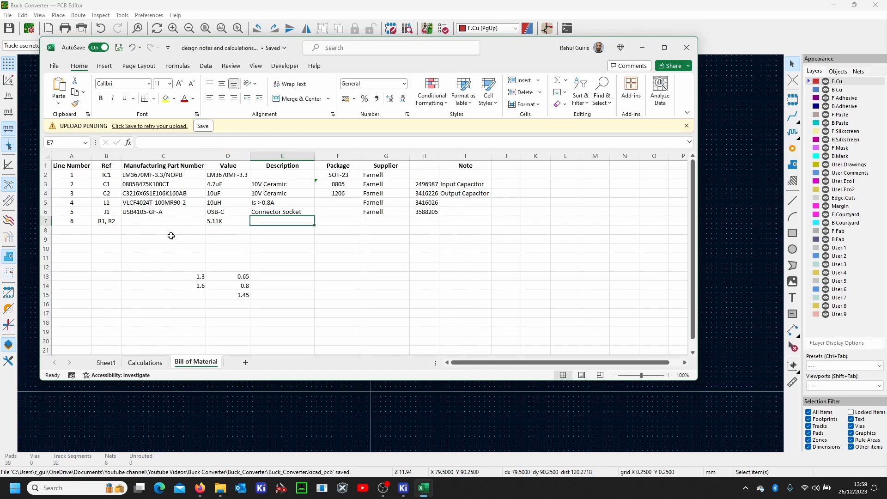
left_click(227, 223)
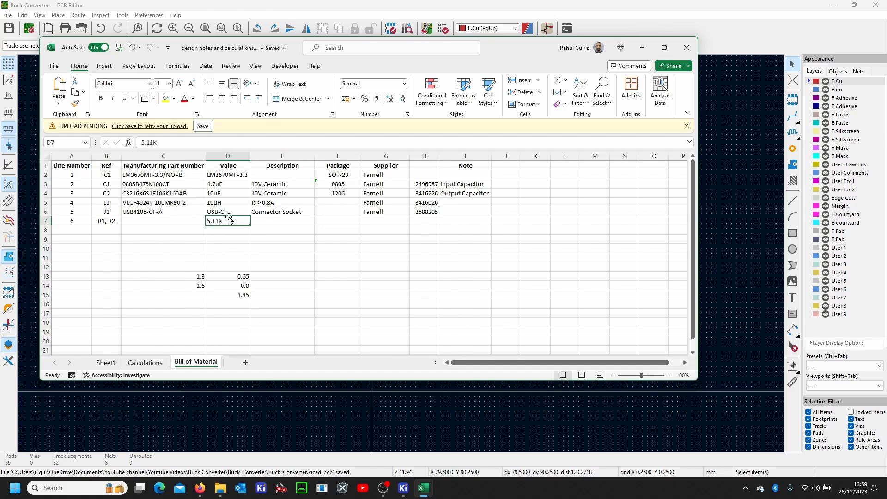
left_click(276, 221)
type("Re")
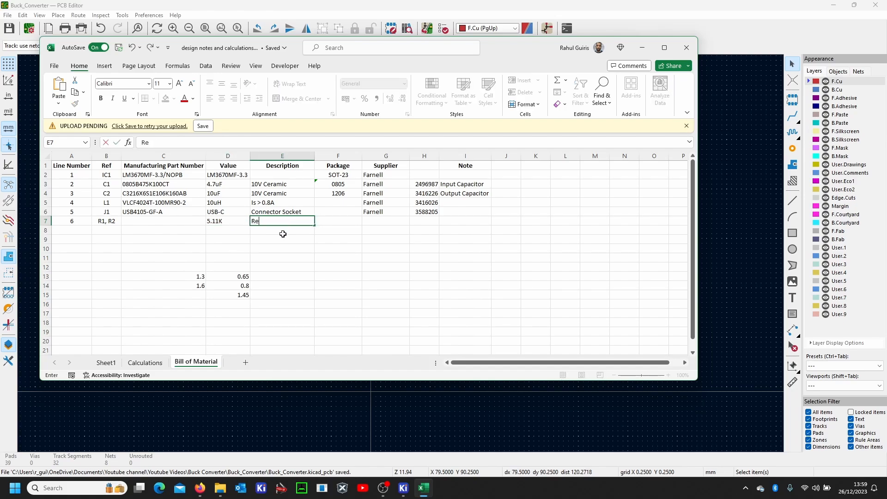
type("sistor")
key("Tab")
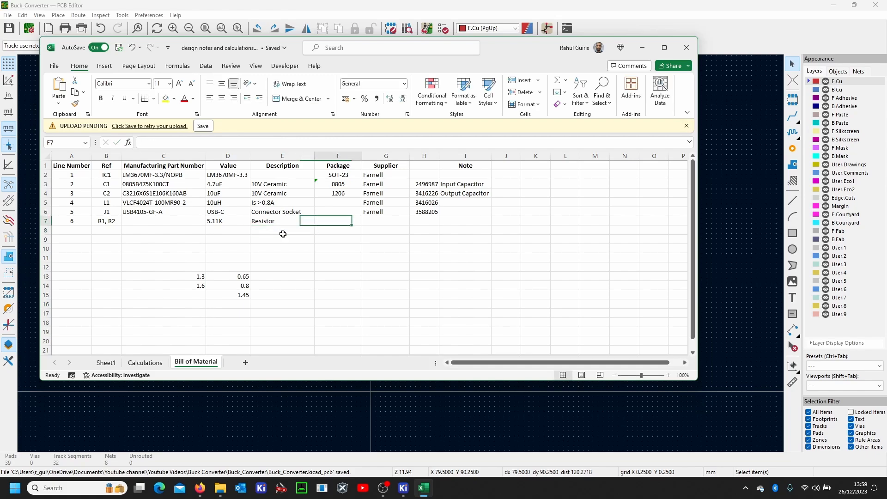
- Enter 0402 as text for the package of R1, R2
key("BackSpace")
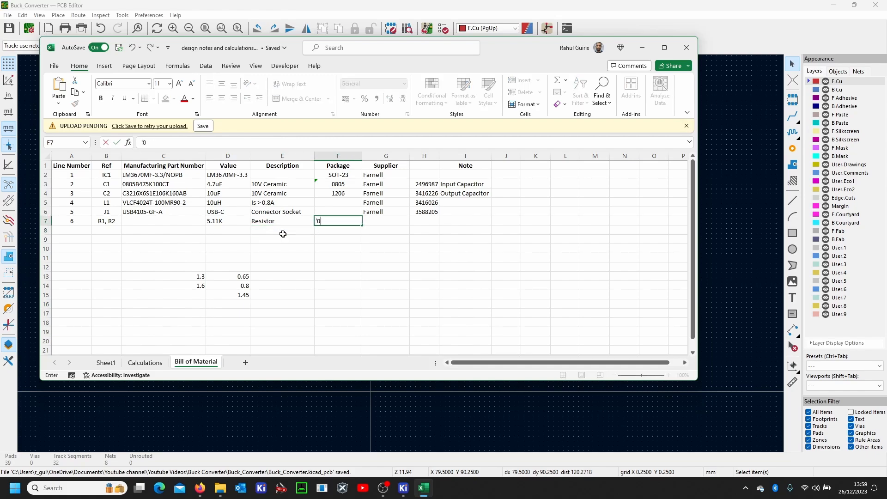
type("'0402")
key("Return")
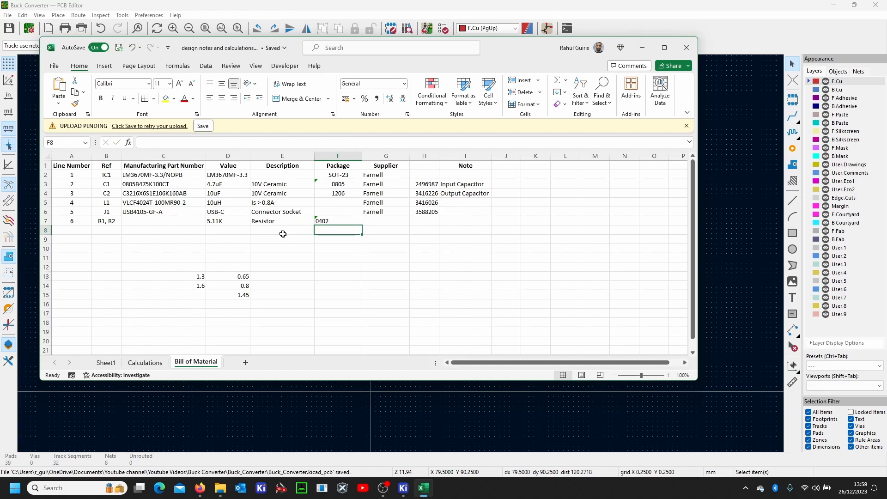
key("Up")
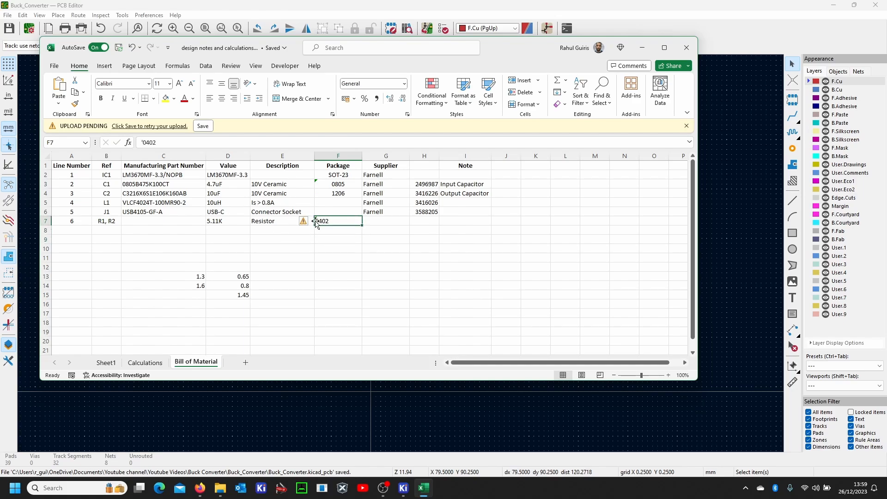
- Clear the scratch calculation values in C11:E16 below the bill of materials table
left_click_drag(387, 179, 385, 193)
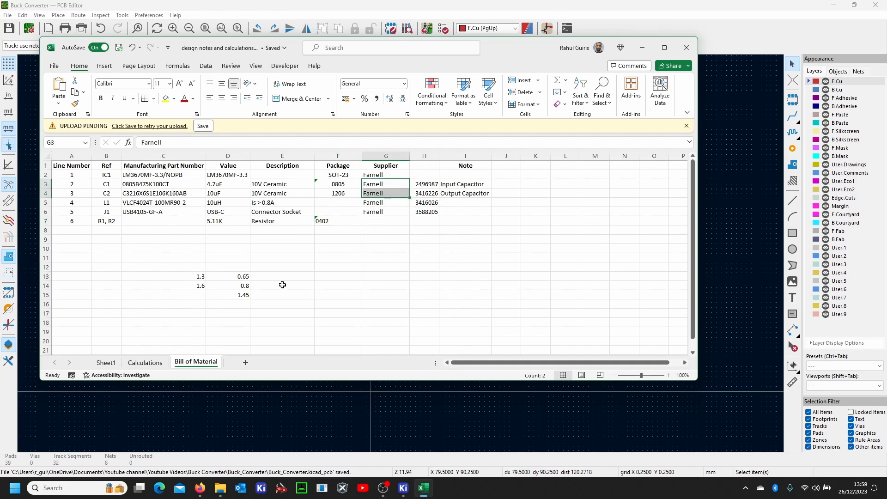
left_click_drag(195, 259, 262, 303)
key("Delete")
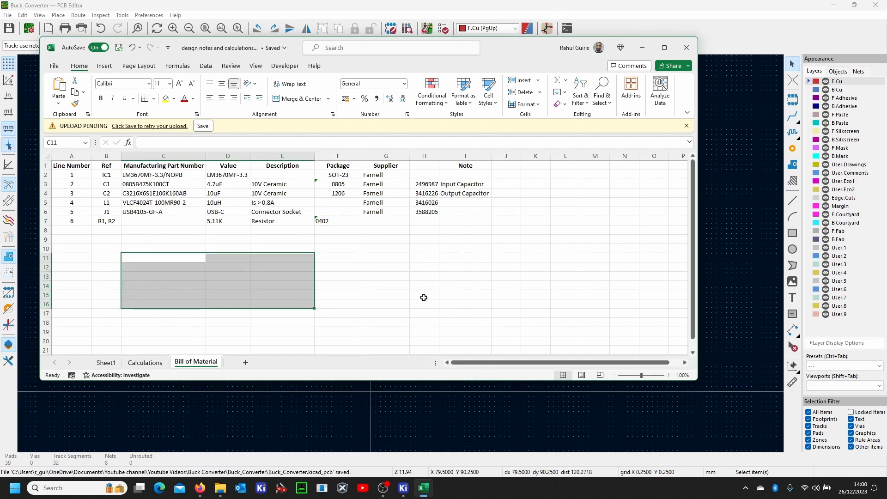
left_click(414, 277)
- Switch back to the PCB Editor and inspect the board in the 3D viewer, closing it when done
left_click(39, 15)
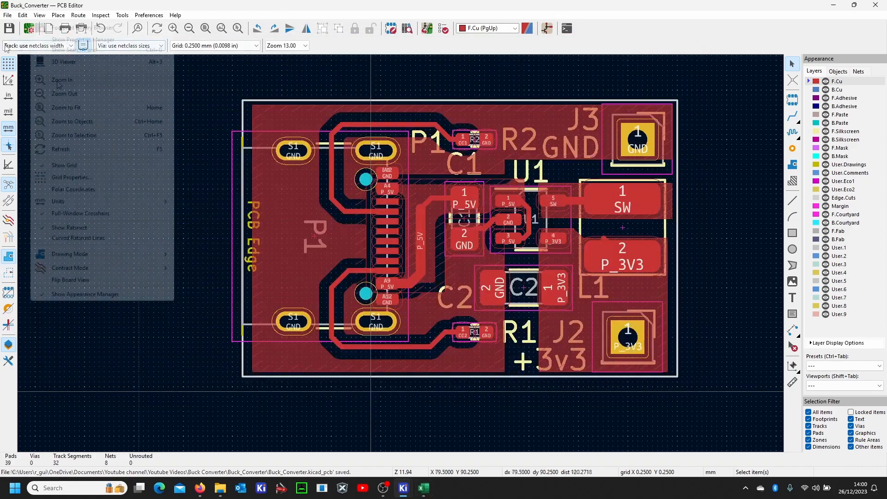
left_click(65, 62)
scroll(478, 292, "up", 3)
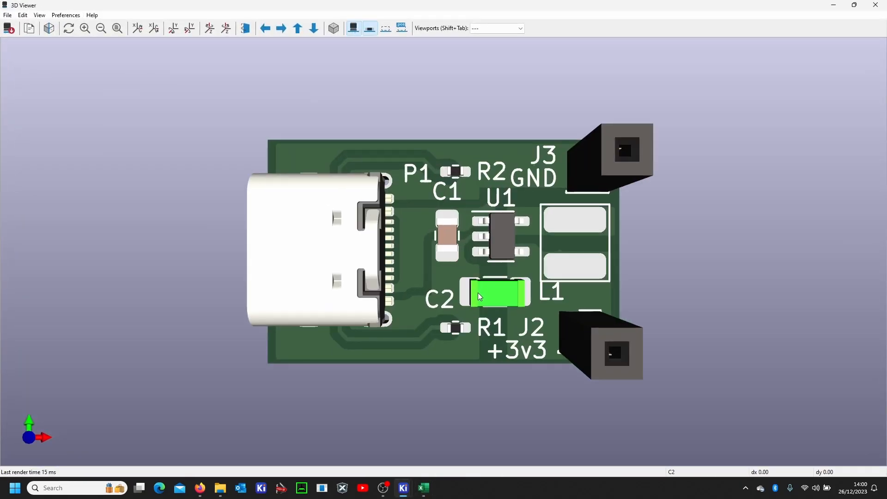
left_click_drag(478, 405, 436, 234)
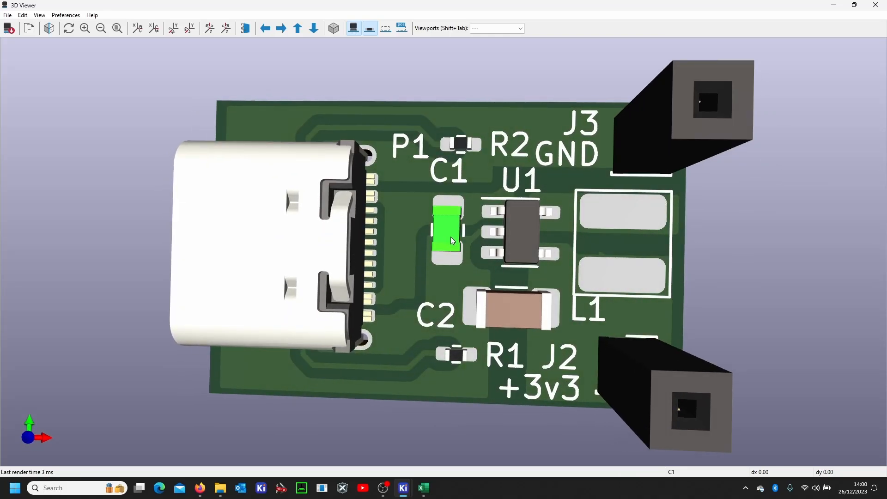
left_click(875, 5)
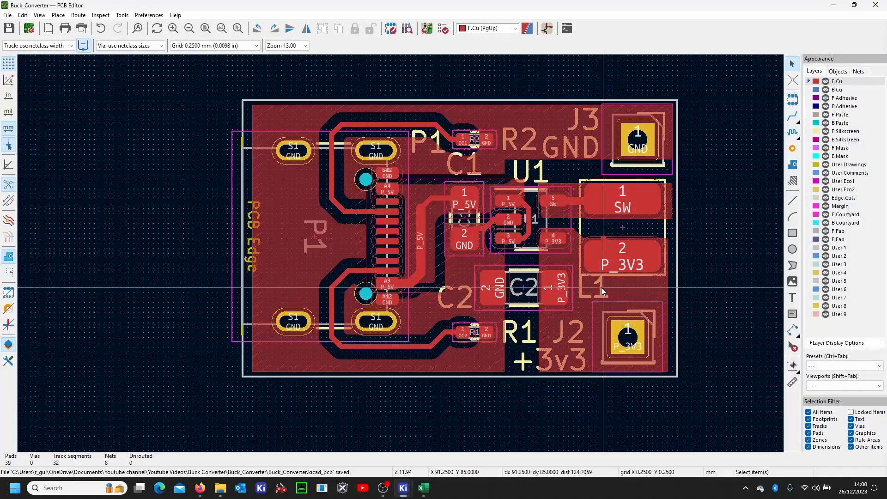
- Set the grid to 0.1000 mm and move both L1 texts, silkscreen reference and footprint text, slightly down from the inductor outline
scroll(400, 253, "up", 5)
left_click(412, 238)
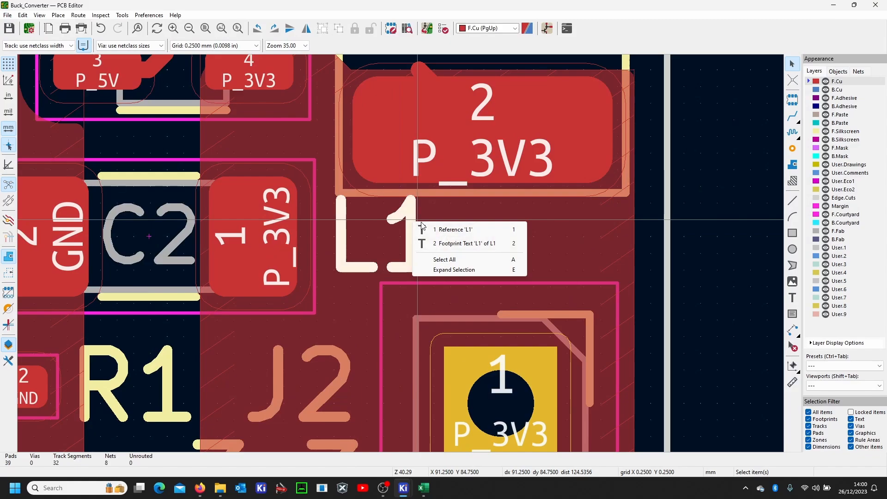
key("1")
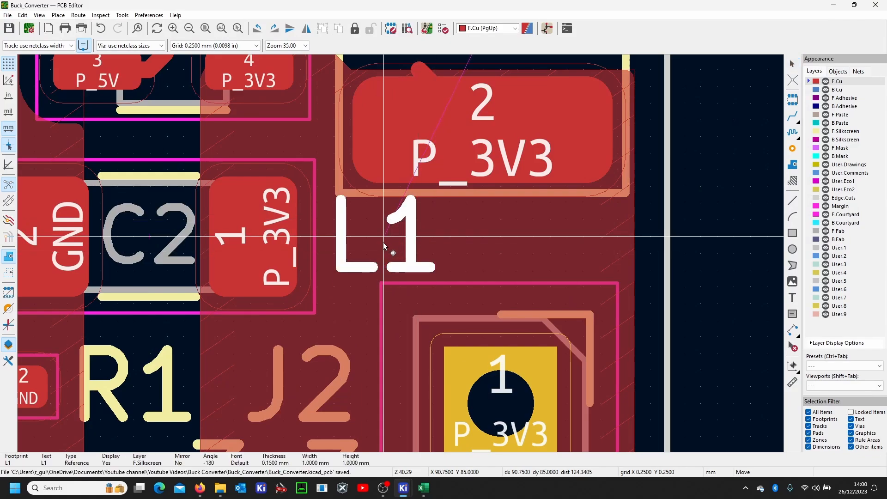
left_click(226, 46)
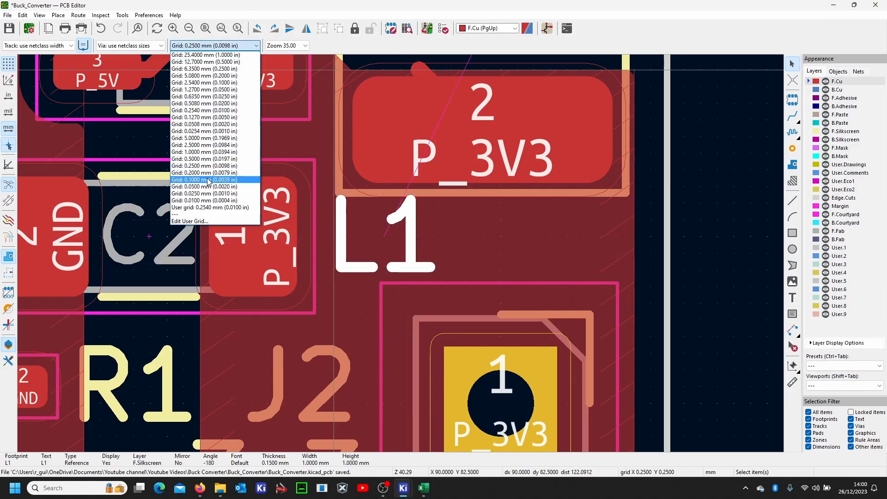
left_click(204, 181)
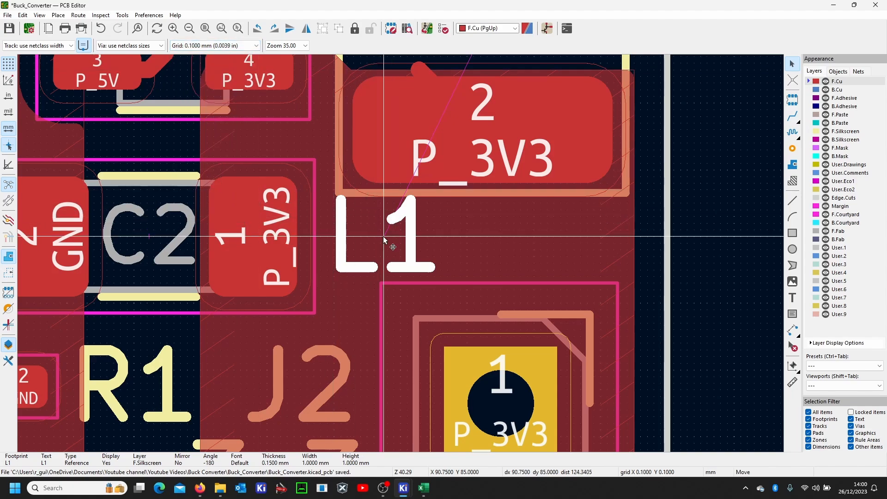
left_click_drag(382, 236, 382, 243)
left_click(337, 200)
left_click_drag(337, 200, 384, 243)
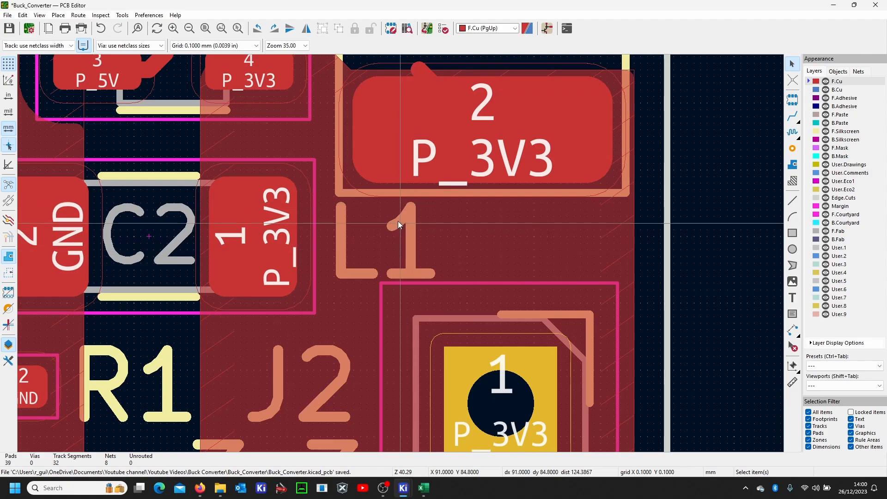
- Inspect the pads and tracks around C1, C2 and U1, and refill all copper zones
scroll(385, 248, "down", 3)
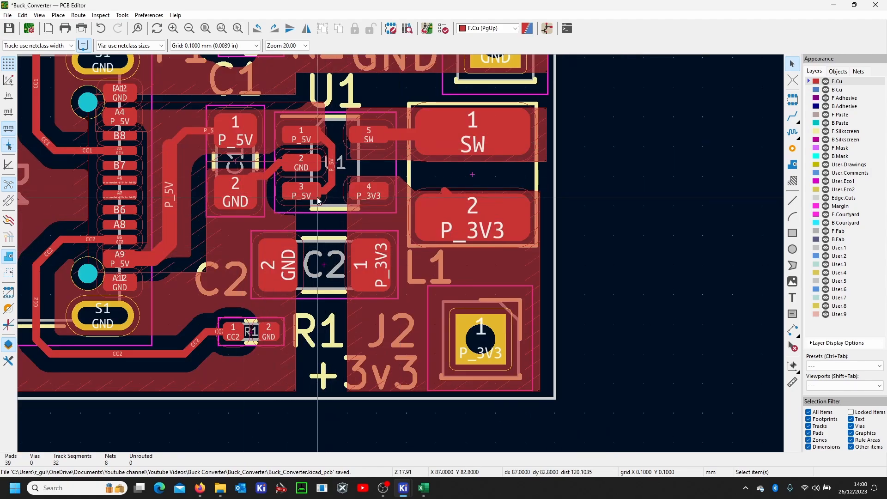
scroll(303, 167, "up", 4)
scroll(391, 250, "down", 1)
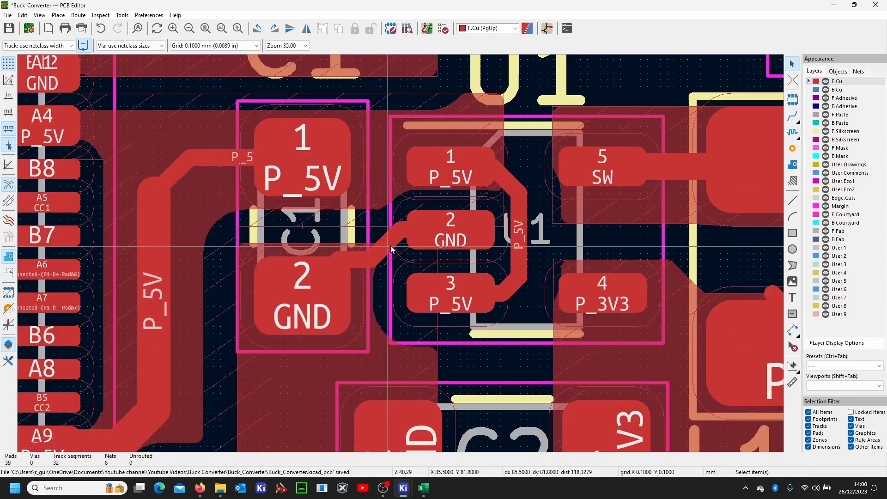
left_click_drag(301, 226, 303, 227)
scroll(303, 228, "down", 3)
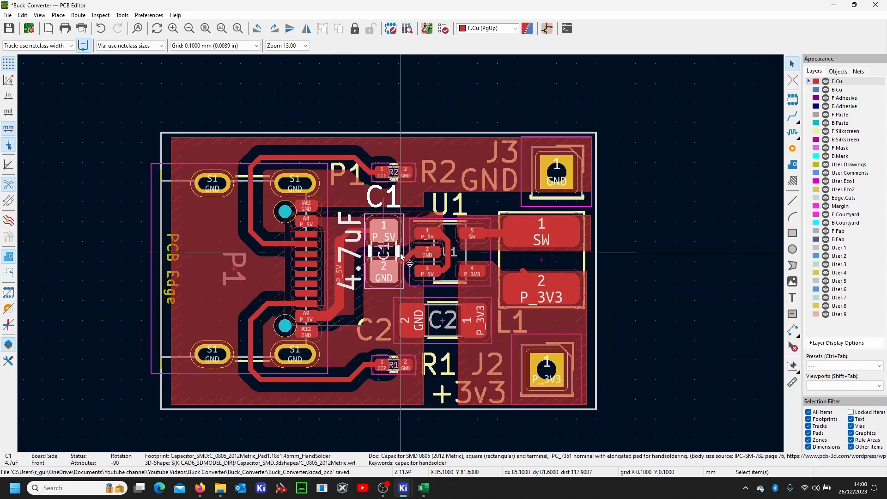
key("b")
key("Escape")
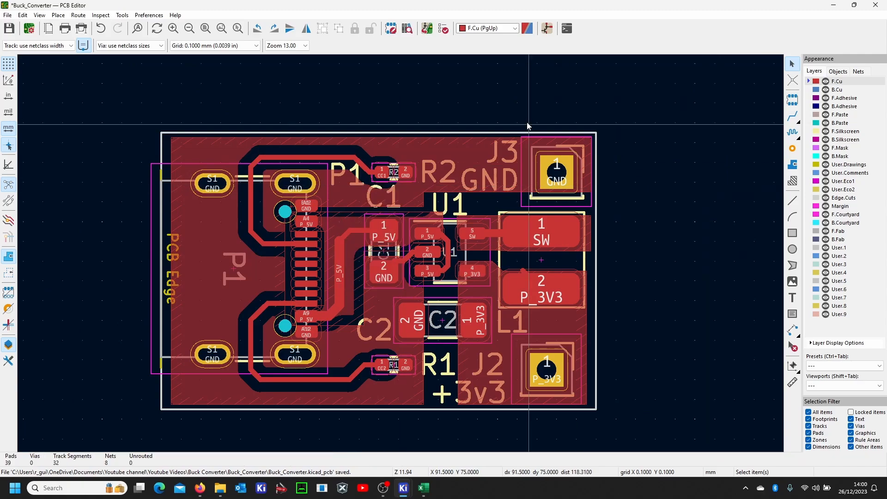
- Run the design rules check on the board, clear all its markers, and save the board file
left_click(443, 29)
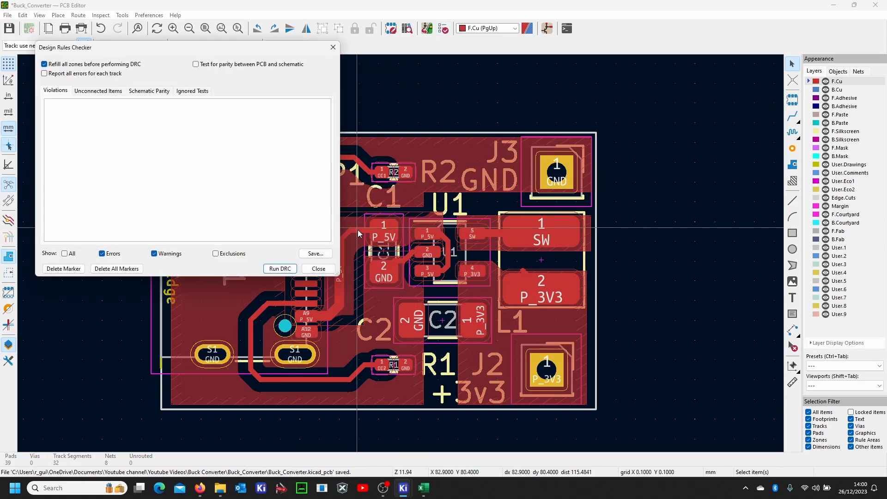
left_click(280, 269)
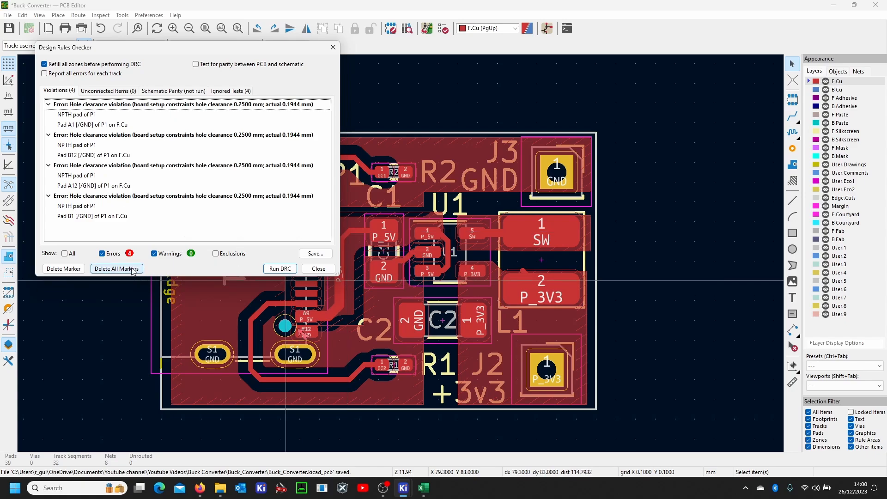
left_click(117, 268)
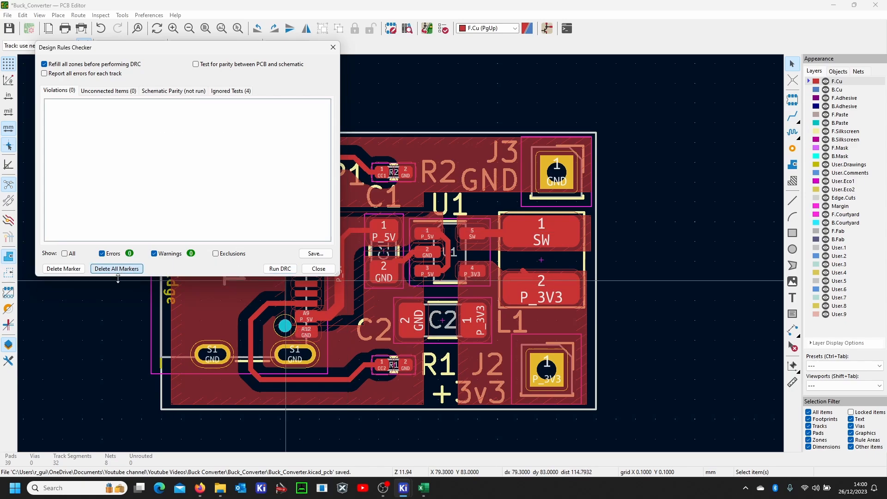
left_click(327, 271)
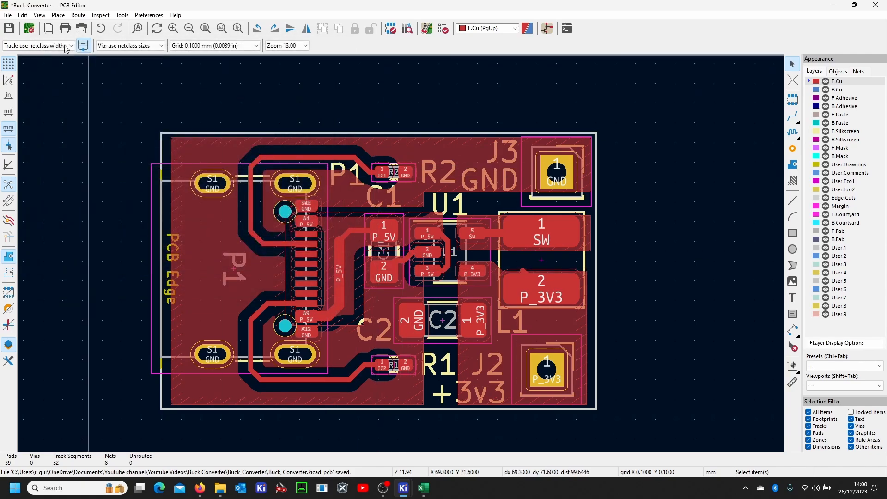
left_click(16, 29)
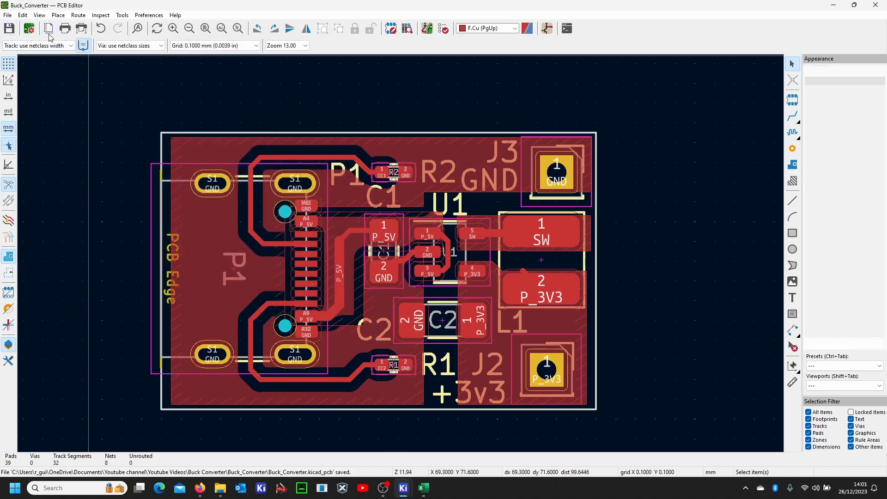
- Plot the F.Cu, F.Paste, F.Silkscreen, F.Mask and Edge.Cuts layers as Gerber files into the project's Gerbers folder
left_click(83, 29)
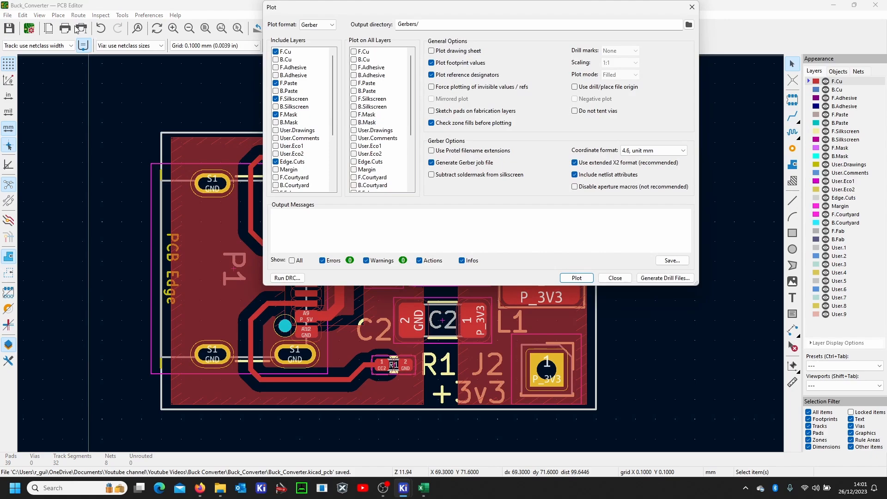
scroll(307, 146, "down", 3)
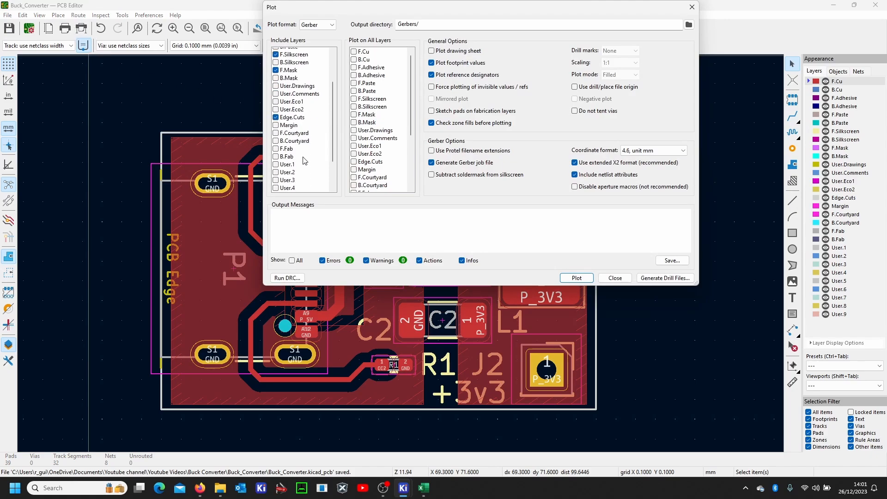
scroll(302, 139, "up", 3)
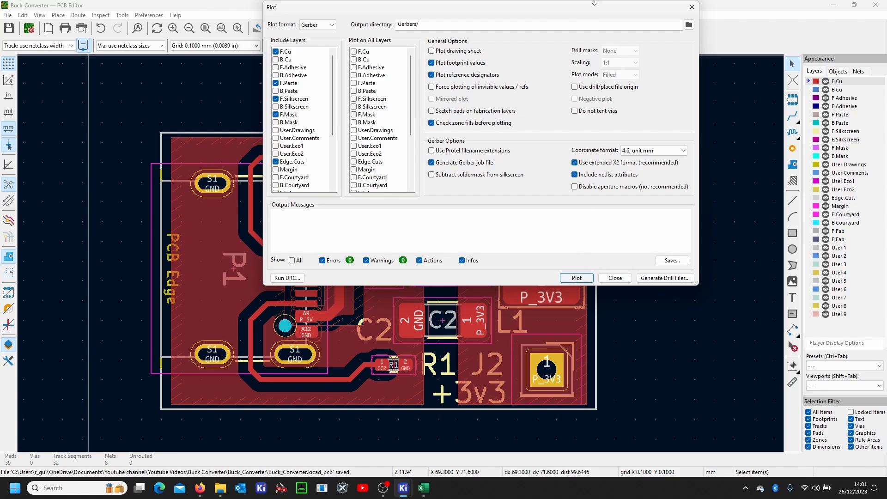
left_click(696, 26)
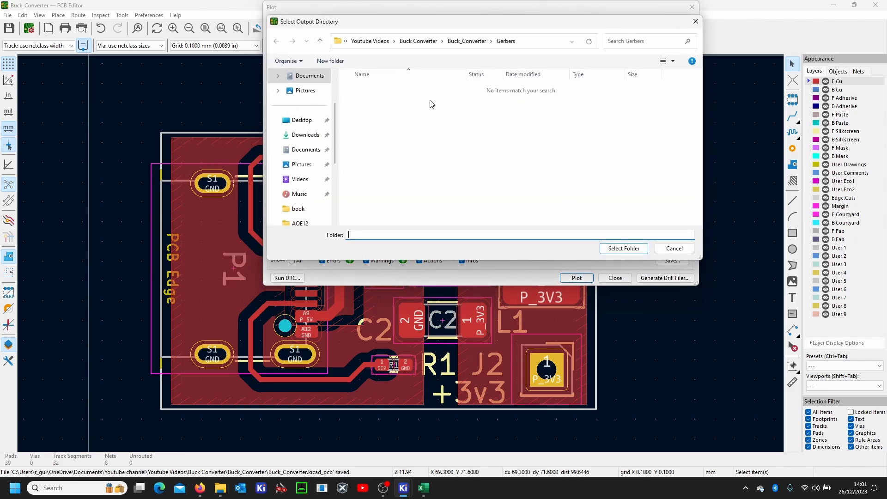
left_click(623, 248)
left_click(552, 153)
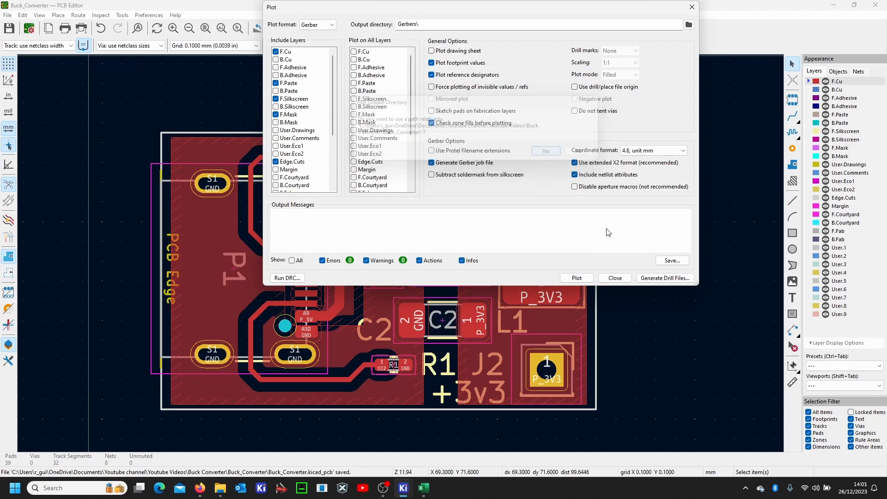
left_click(576, 277)
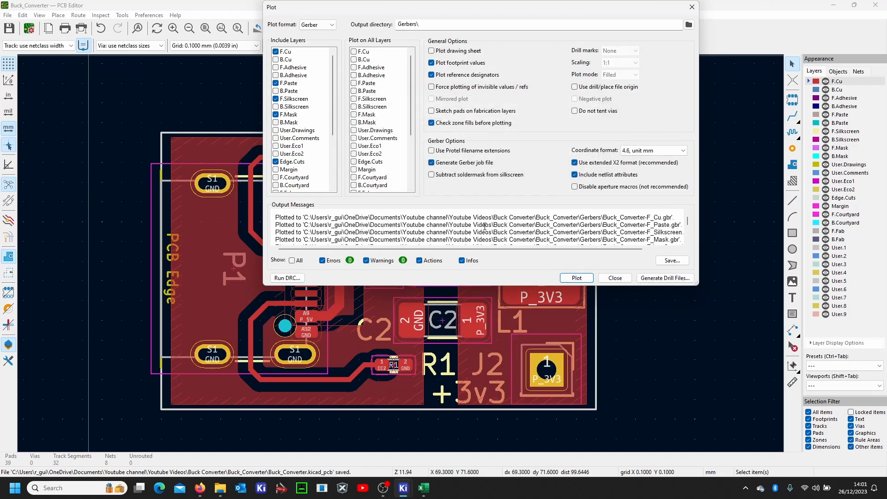
- Generate the Excellon drill files in inches with absolute origin in the Gerbers folder
left_click(665, 278)
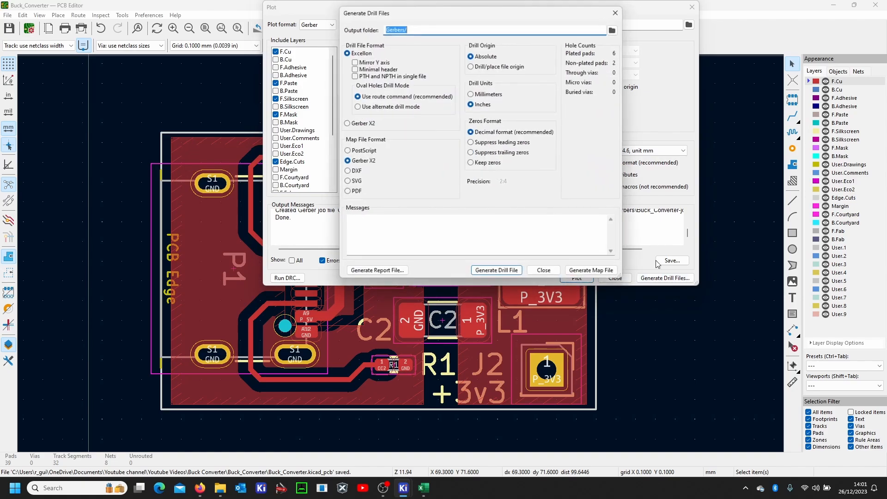
left_click(496, 273)
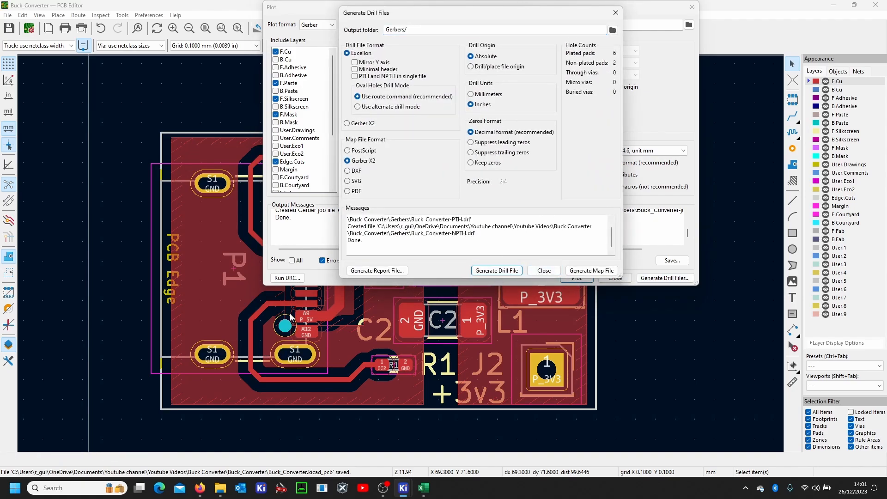
left_click(544, 271)
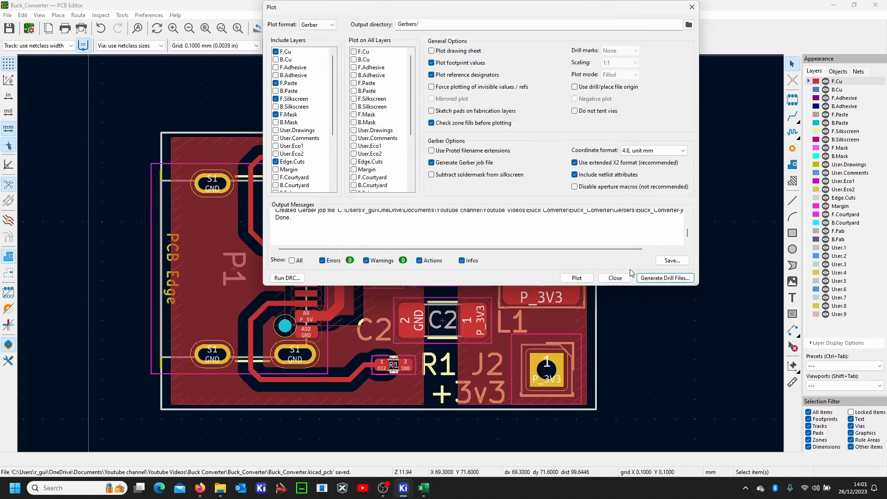
left_click(622, 277)
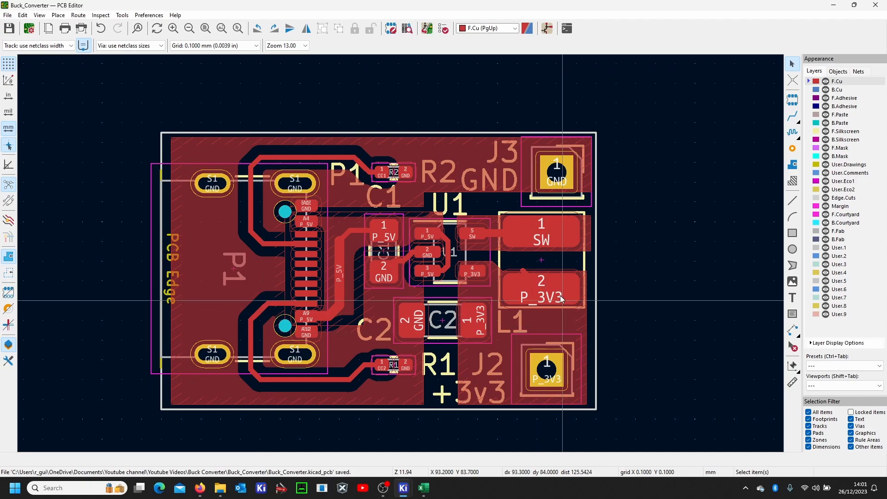
- Delete the stray P_3V3 track segment lying over pad 2 of inductor L1
left_click(524, 269)
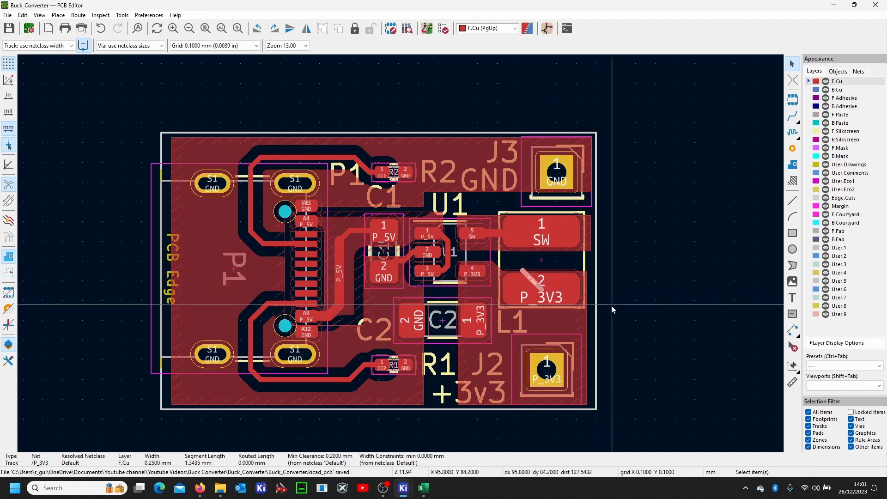
left_click(611, 305)
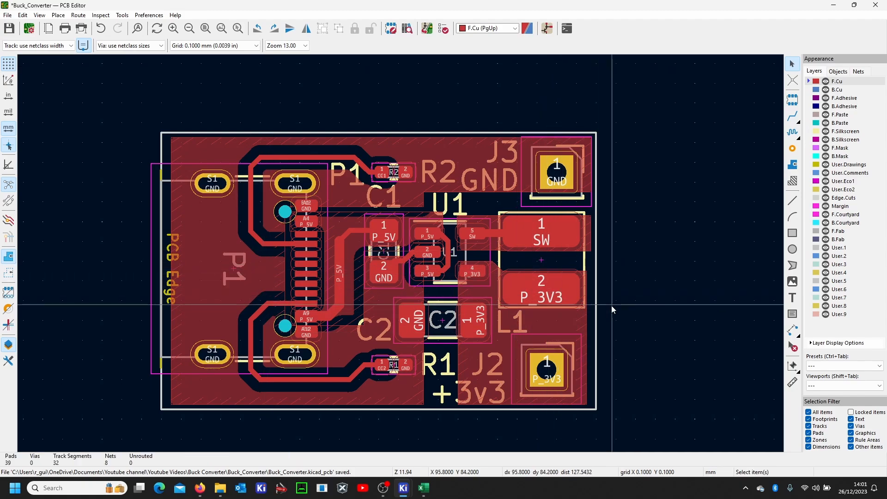
- Plot the Gerber files again into the Gerbers folder with the same front and Edge.Cuts layers
left_click(65, 28)
left_click(598, 184)
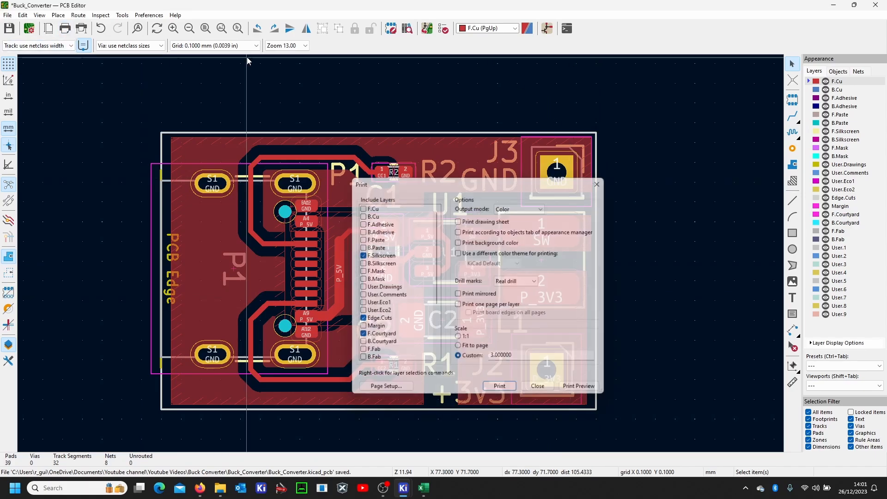
left_click(83, 29)
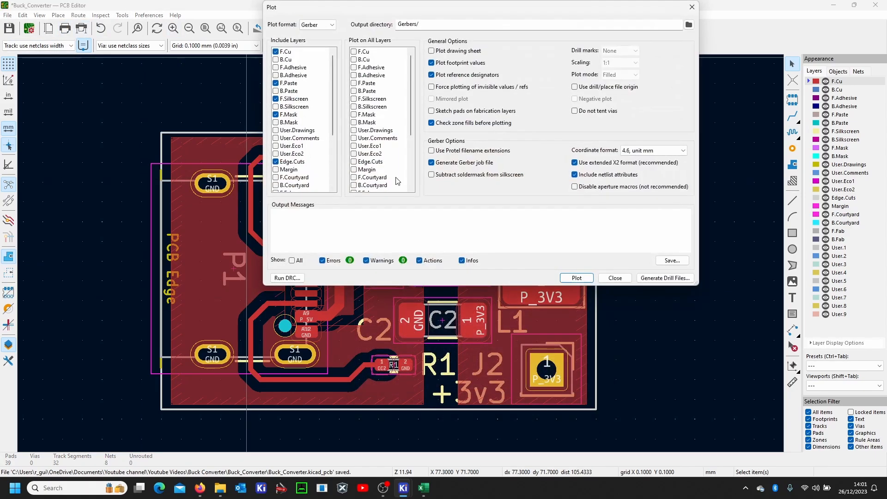
left_click(583, 278)
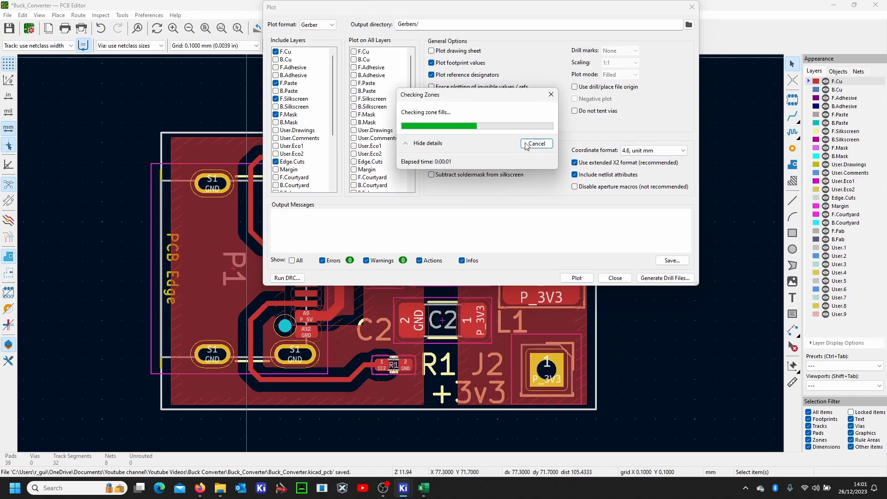
- Regenerate the Excellon drill files in the Gerbers folder and save the board file
left_click(658, 279)
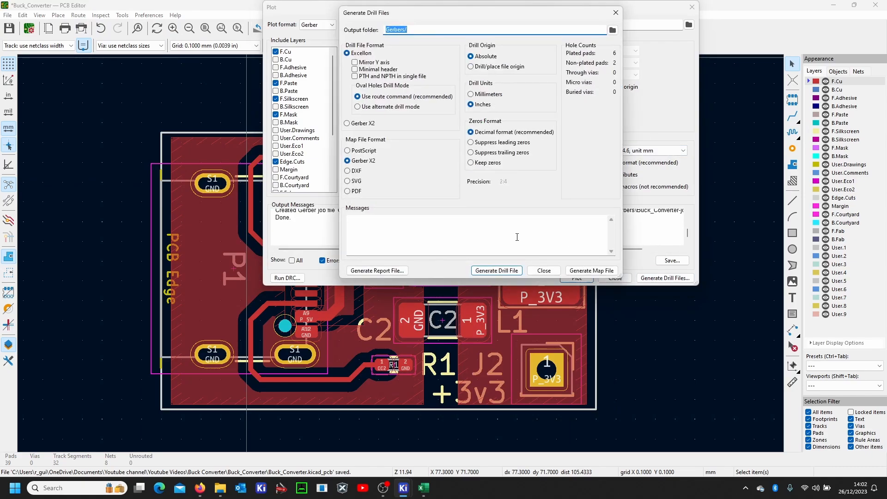
left_click(496, 270)
left_click(545, 271)
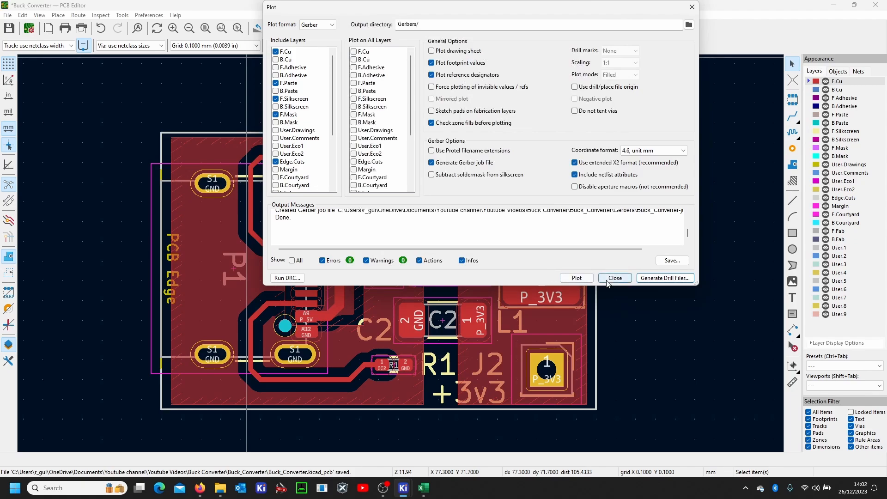
left_click(619, 279)
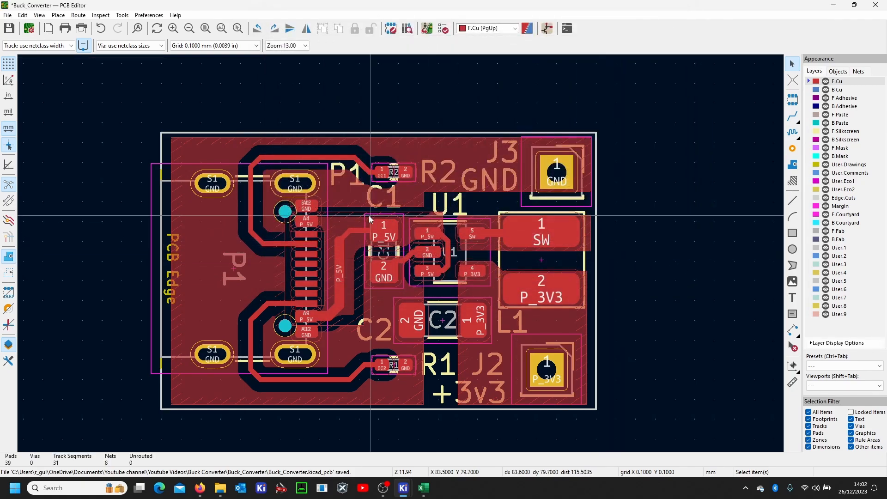
left_click(5, 30)
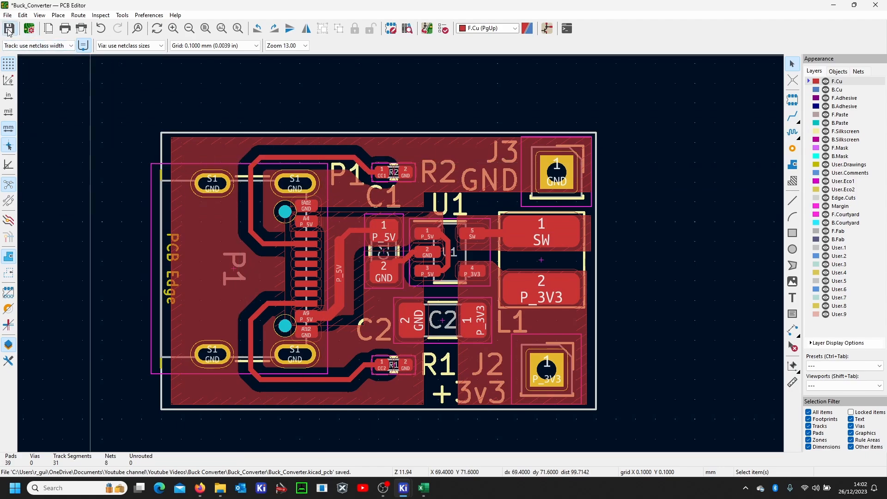